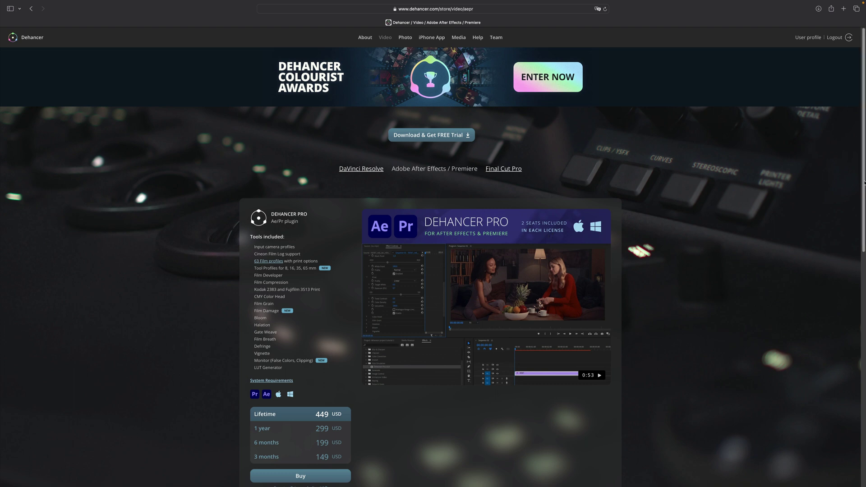
# - Look through the Dehancer Pro and Lite plugin offers, followed by the site's Photo, Media, Help, Team and Video pages
pyautogui.moveTo(862, 187); pyautogui.dragTo(811, 355)
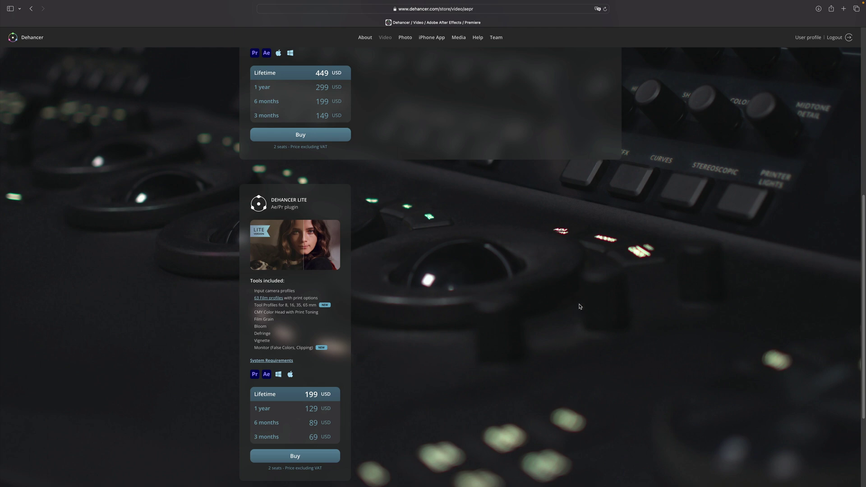
pyautogui.moveTo(864, 316); pyautogui.dragTo(864, 149)
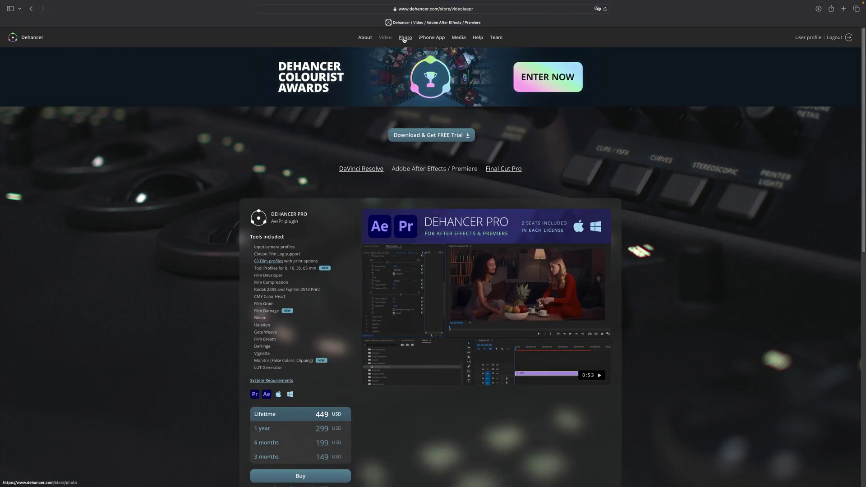
pyautogui.click(406, 38)
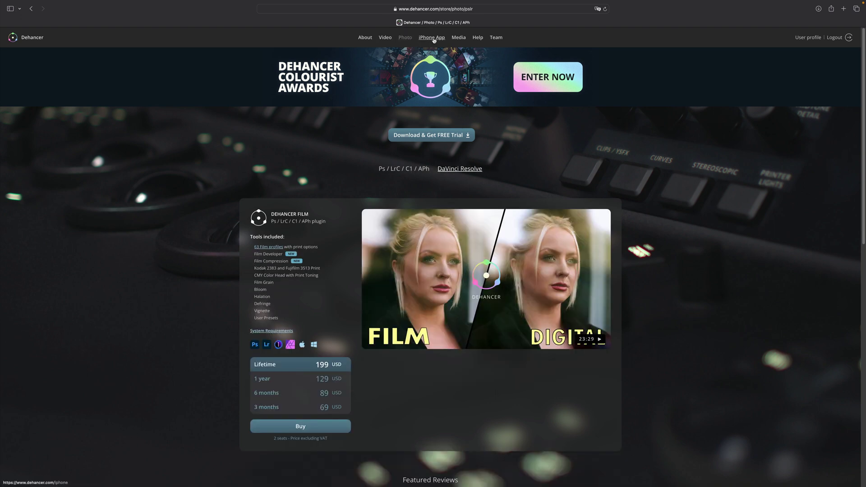
pyautogui.click(459, 38)
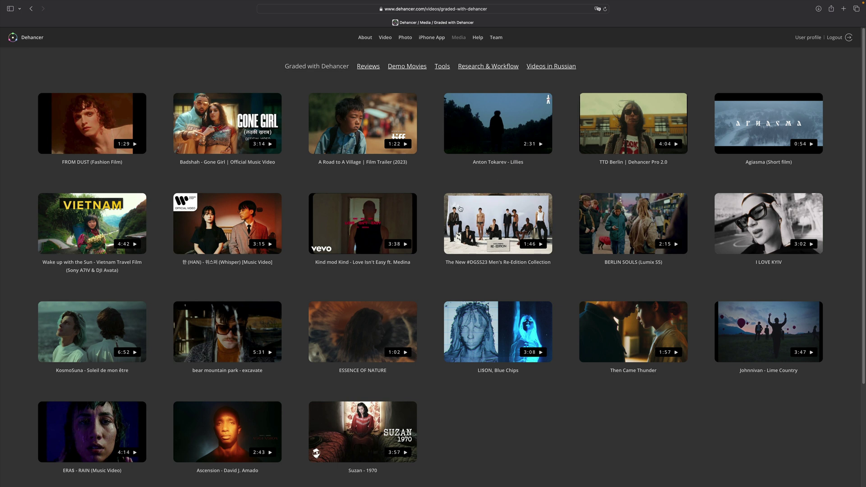
pyautogui.click(478, 40)
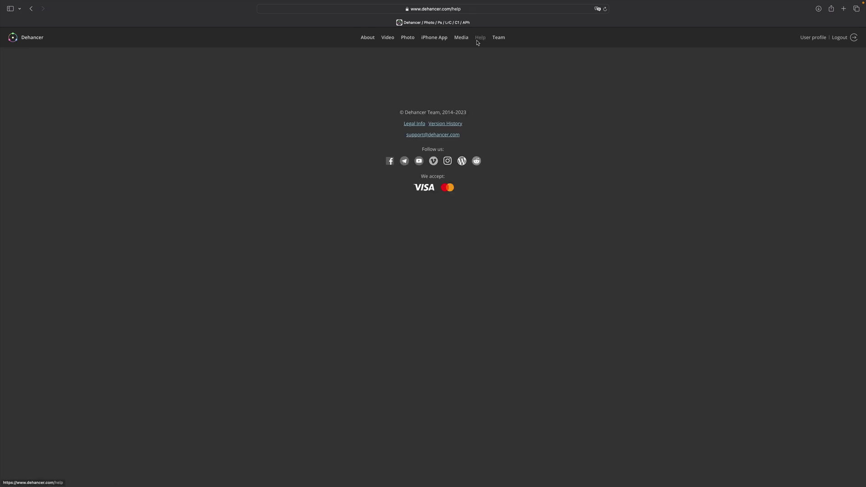
pyautogui.click(499, 38)
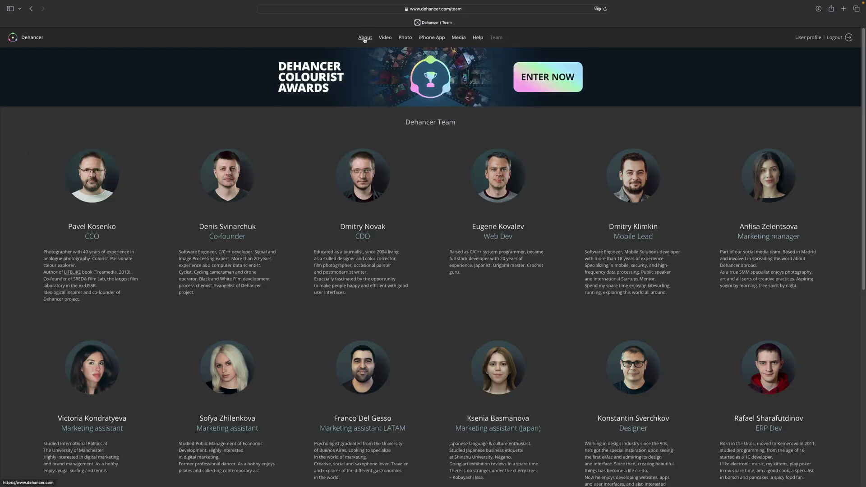
pyautogui.click(385, 38)
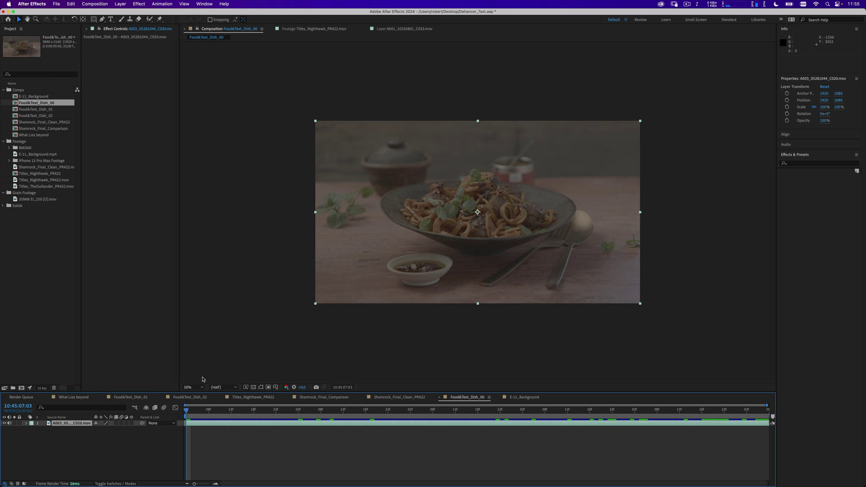
# - Move the playhead to 10:45:07:08 and apply the Dehancer Pro v2.0 film emulation effect to the food clip layer
pyautogui.press('.')
pyautogui.moveTo(194, 413)
pyautogui.mouseDown()
pyautogui.moveTo(645, 422)
pyautogui.moveTo(190, 420)
pyautogui.moveTo(209, 420)
pyautogui.mouseUp()
pyautogui.press(',')
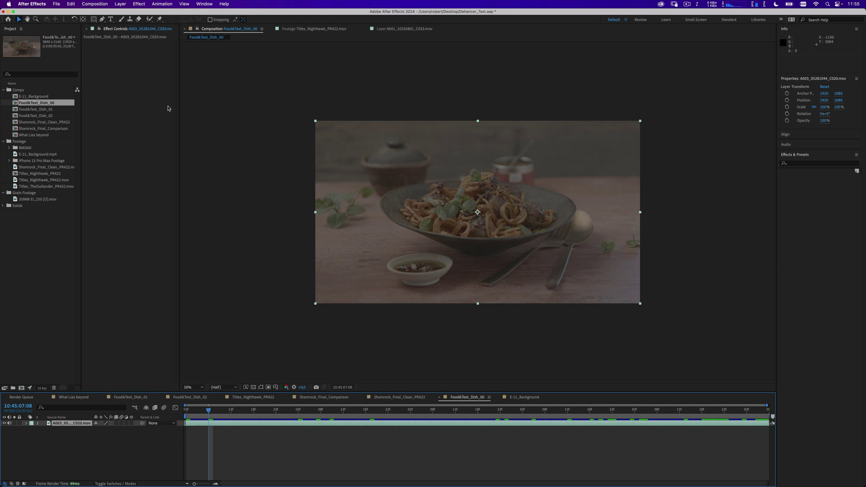
pyautogui.click(141, 4)
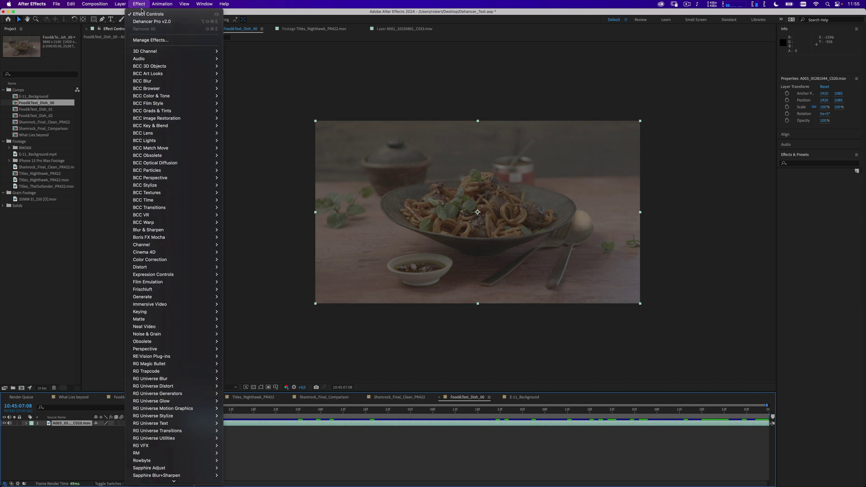
pyautogui.moveTo(156, 283)
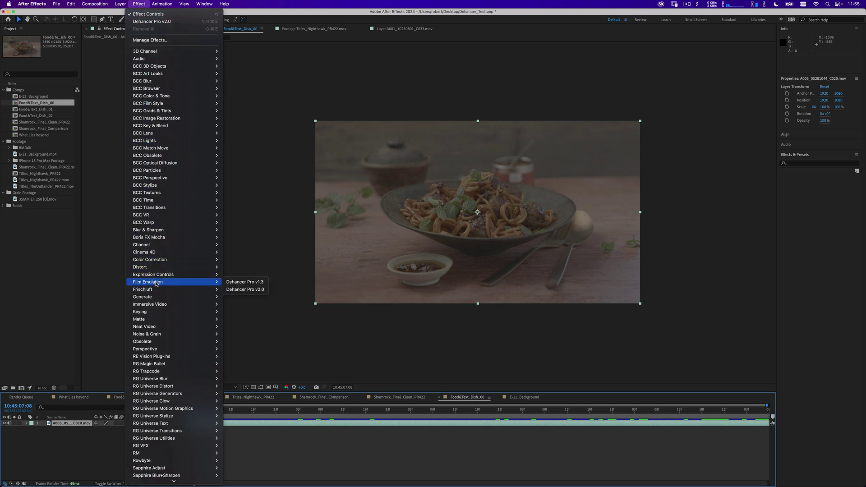
pyautogui.click(261, 291)
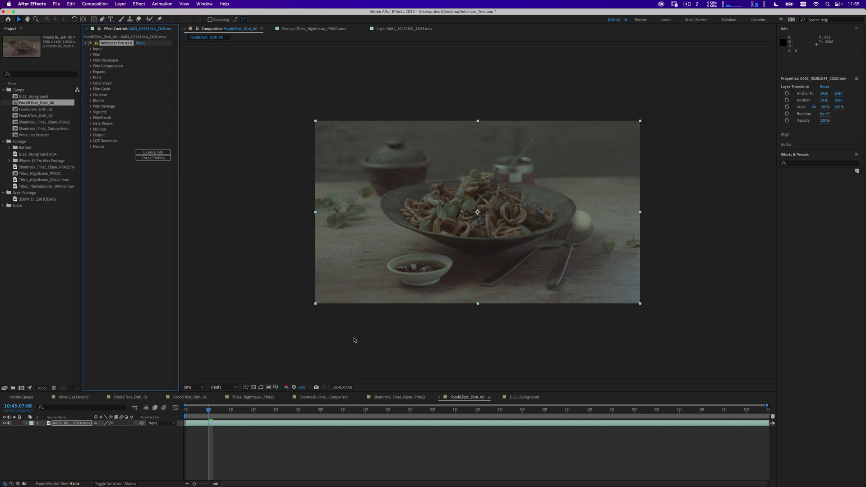
# - Set the effect's input source to Choose Camera with the profile Blackmagic Design / Pocket Cinema Camera 6K / Film Gen5 ISO 400
pyautogui.press('/')
pyautogui.press(',')
pyautogui.click(90, 49)
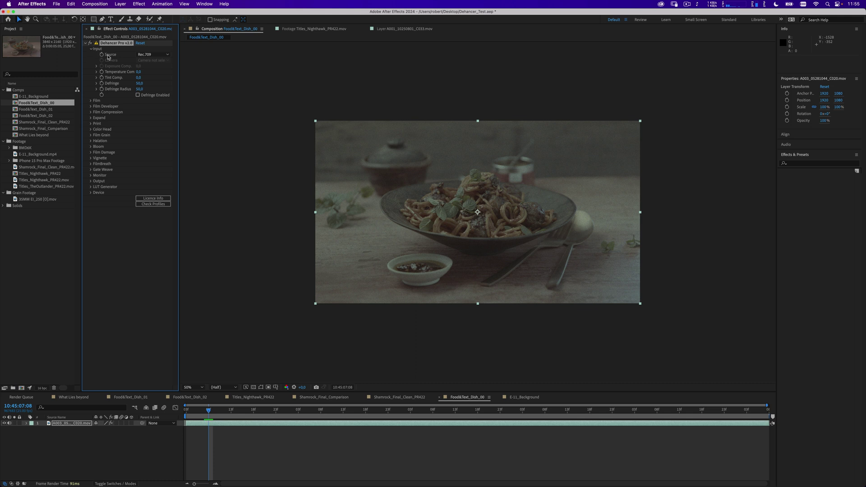
pyautogui.click(167, 55)
pyautogui.click(166, 107)
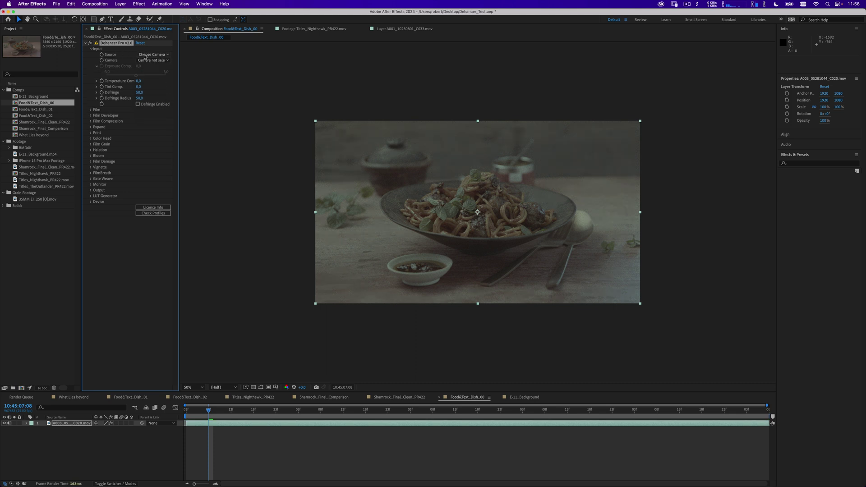
pyautogui.click(164, 61)
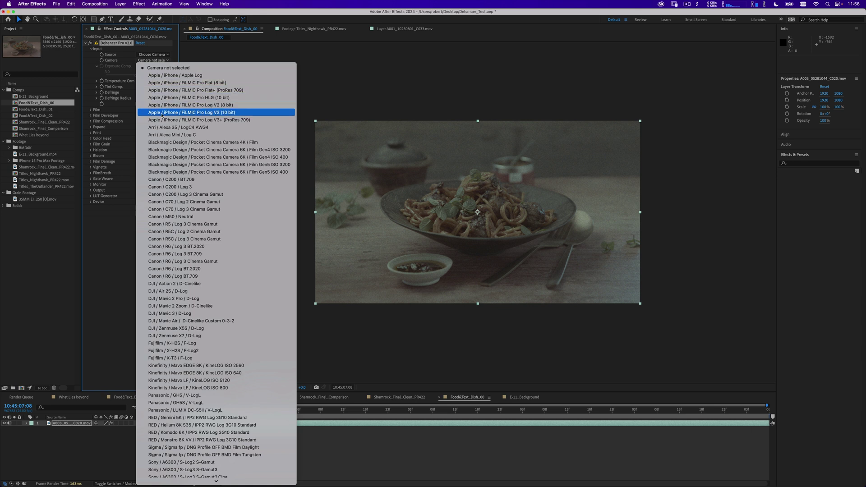
pyautogui.click(178, 172)
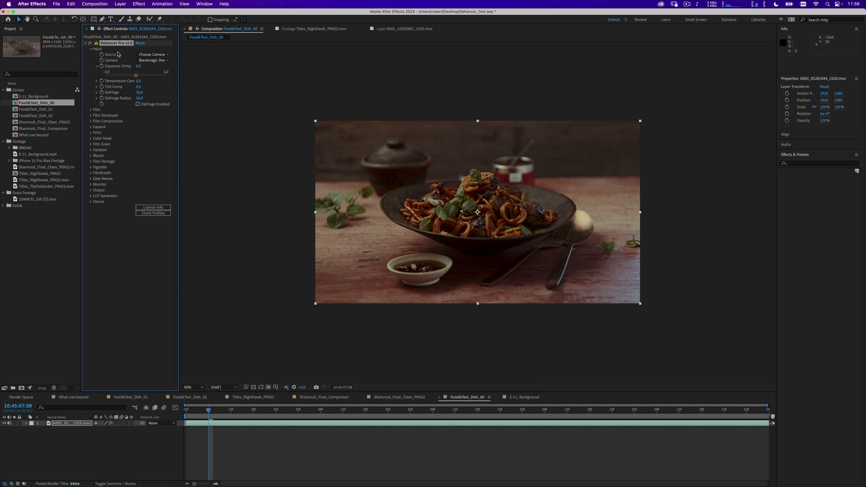
# - Compare the clip with the Dehancer effect off and on, and preview its playback at 100% zoom
pyautogui.click(90, 43)
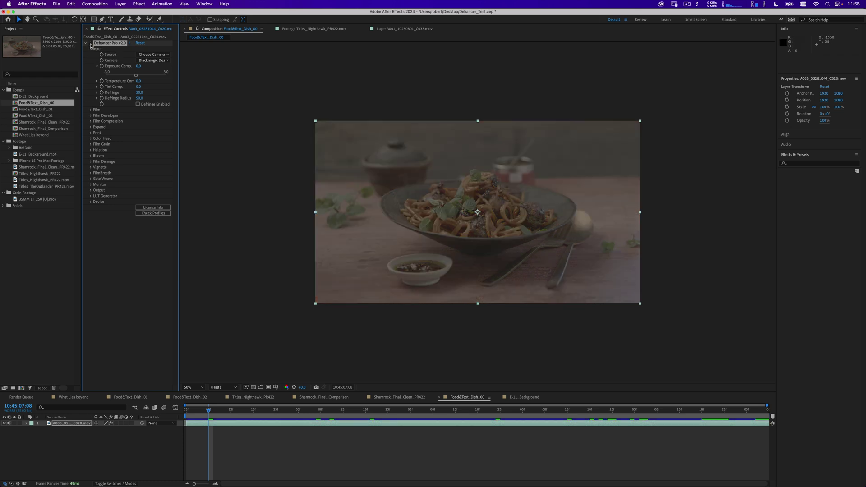
pyautogui.click(90, 44)
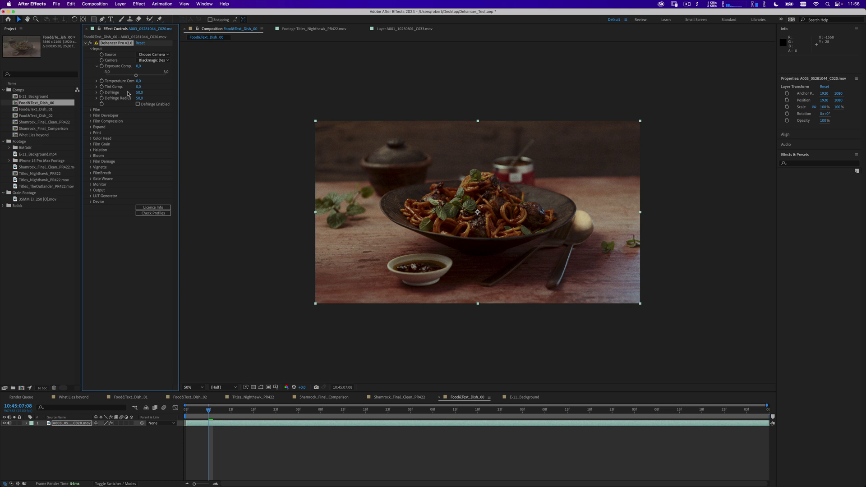
pyautogui.press('/')
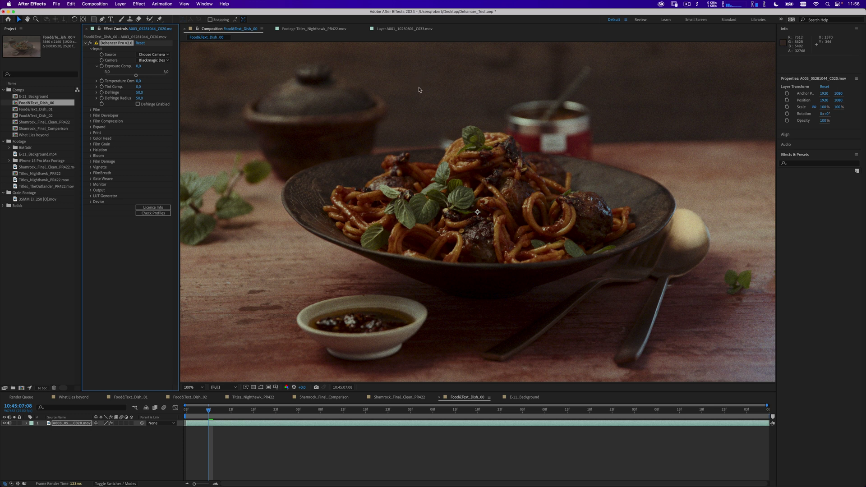
pyautogui.press('space')
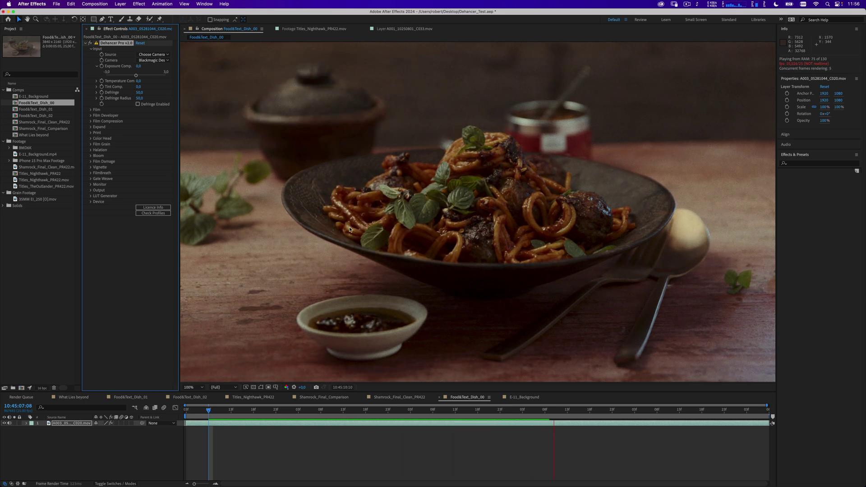
pyautogui.press('space')
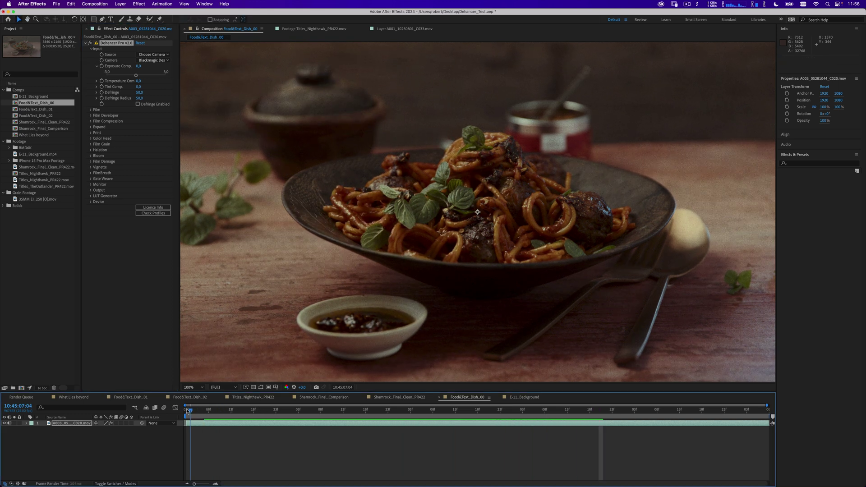
pyautogui.press('space')
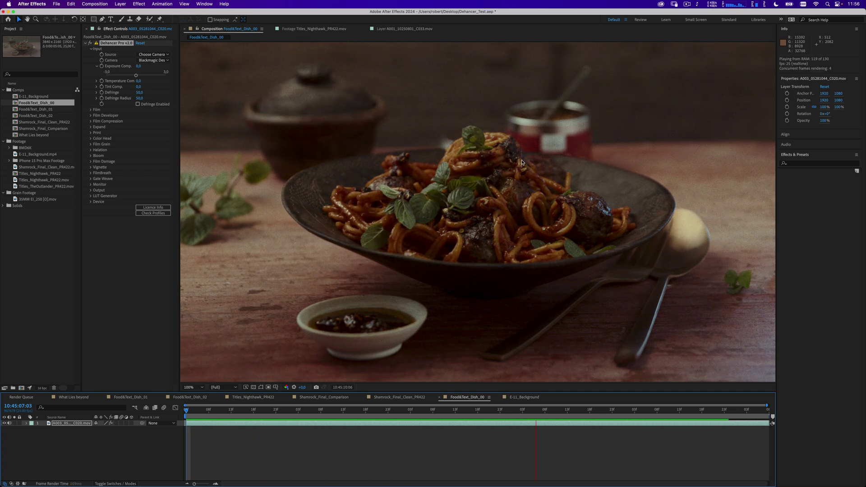
pyautogui.click(492, 204)
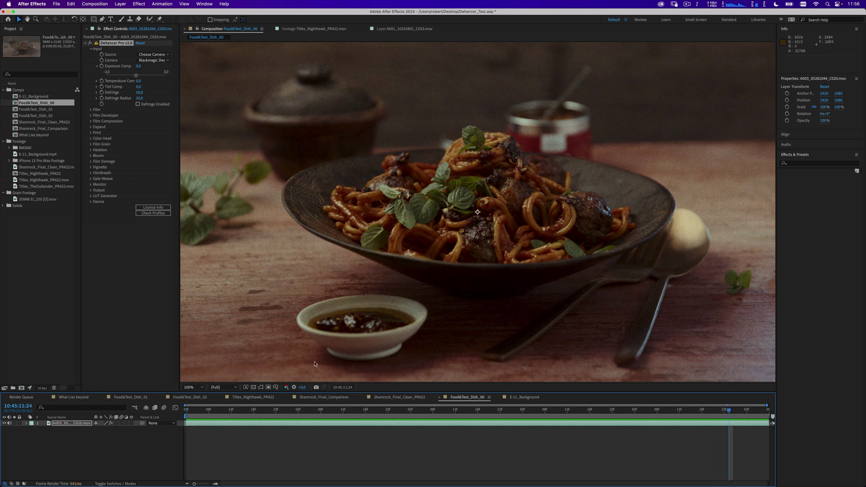
pyautogui.press('space')
pyautogui.click(264, 60)
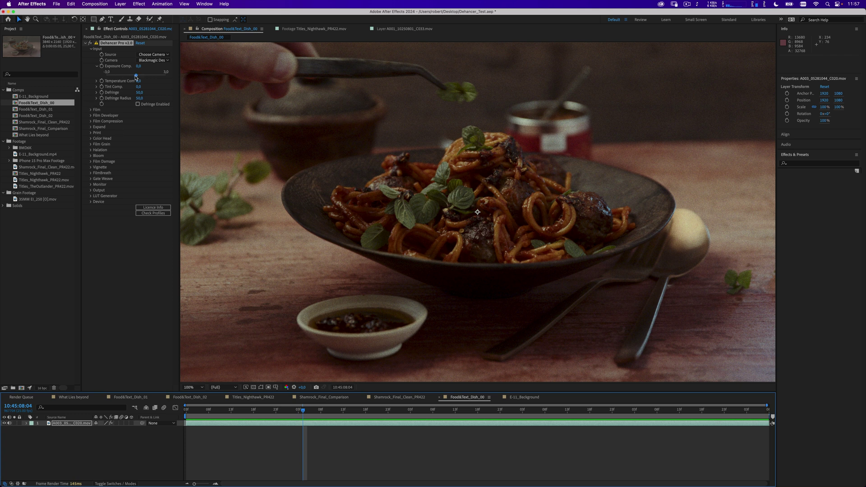
# - Turn on the Clipping Indicator in the Monitor settings and set the input Exposure Comp. to 0,3
pyautogui.moveTo(136, 76); pyautogui.dragTo(139, 76)
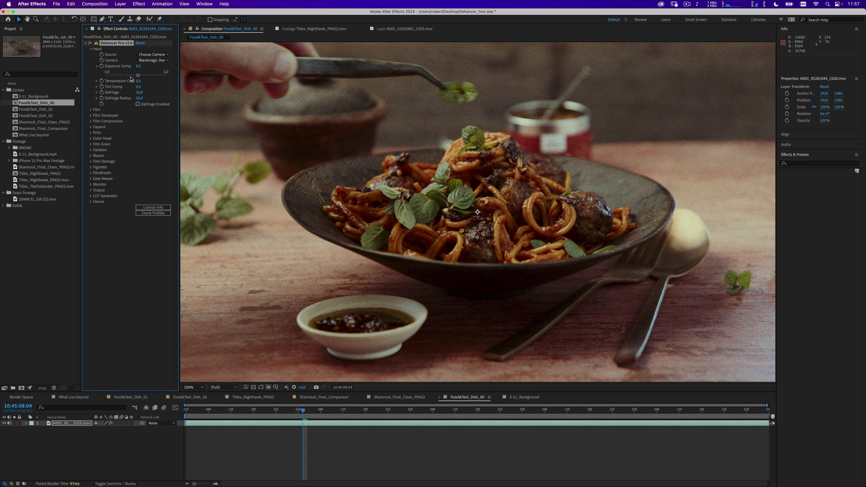
pyautogui.click(91, 185)
pyautogui.click(138, 197)
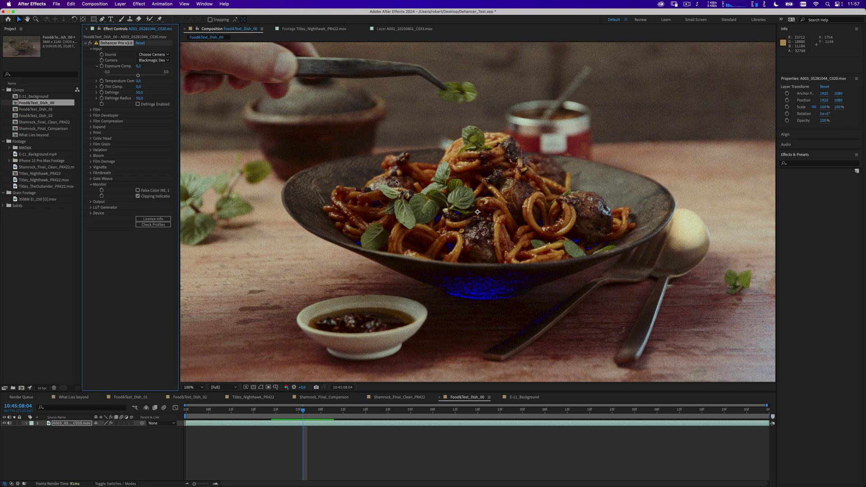
pyautogui.click(138, 66)
pyautogui.write('0')
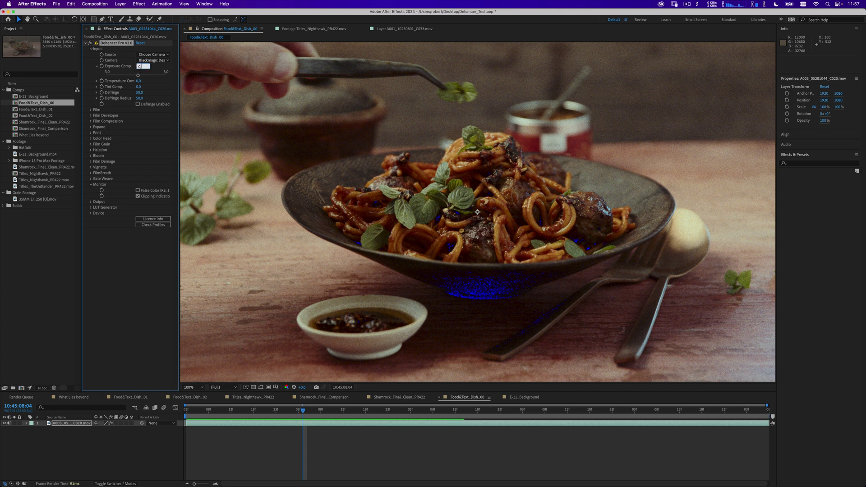
pyautogui.write(',3')
pyautogui.press('Return')
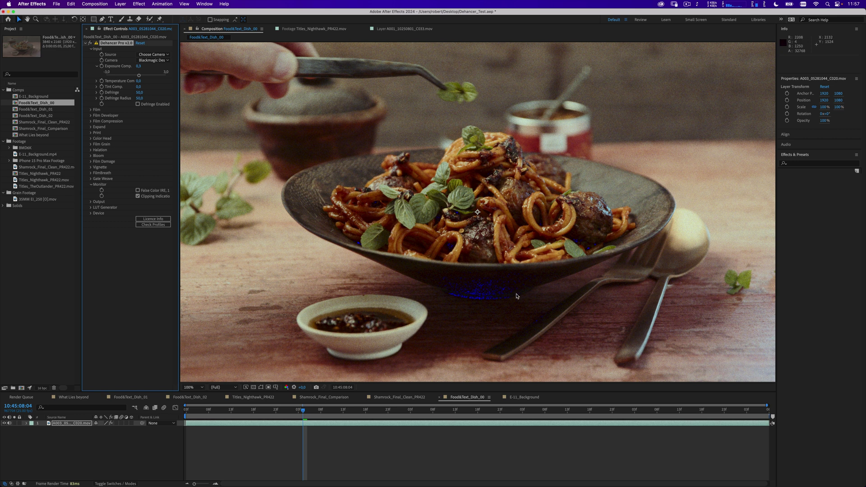
# - Turn off the Clipping Indicator and check the exposure with the False Color overlay before disabling it as well
pyautogui.click(137, 196)
pyautogui.click(138, 191)
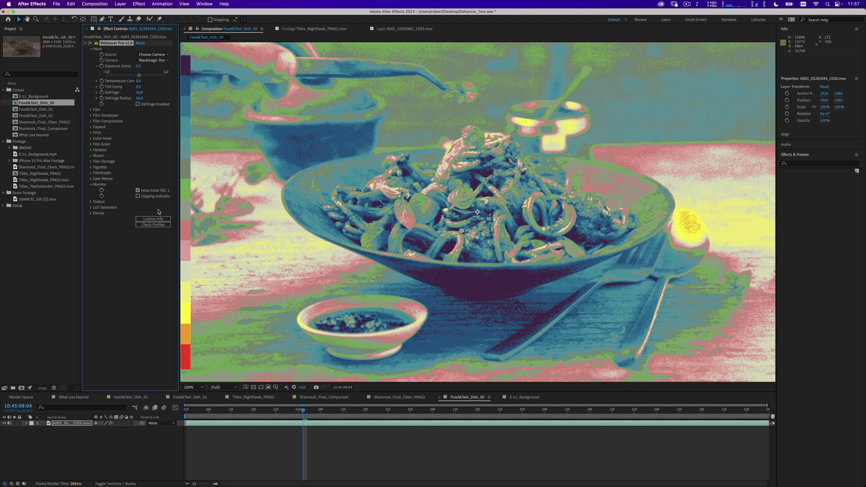
pyautogui.press(',')
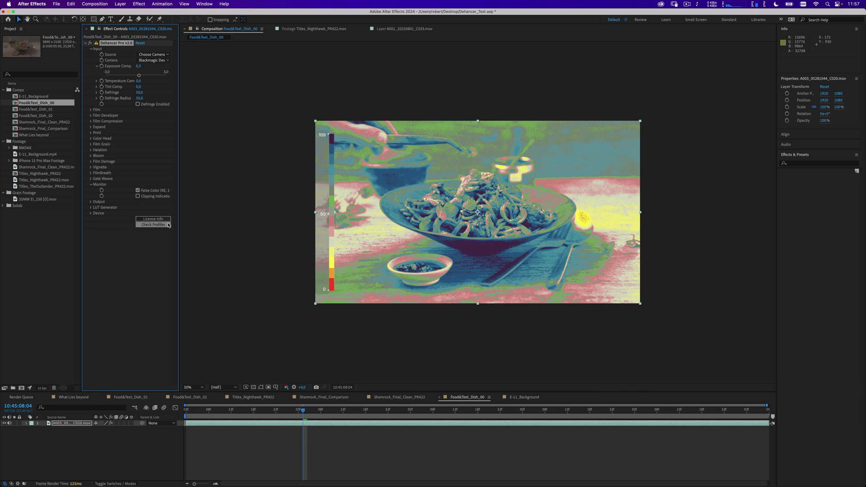
pyautogui.press('.')
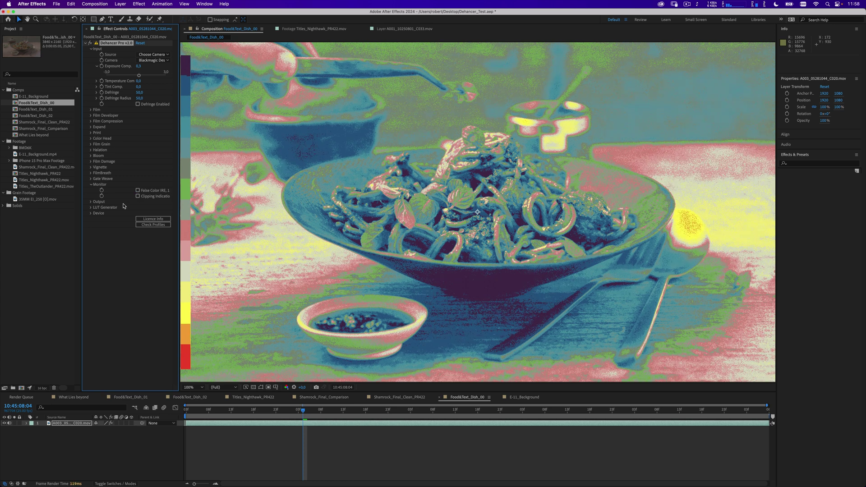
pyautogui.click(137, 190)
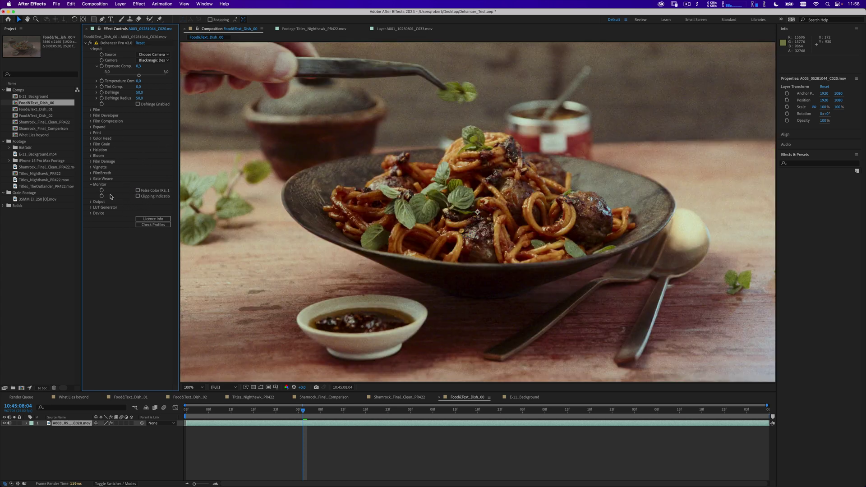
# - Collapse the Monitor and Input settings, and expand the Film settings with enough width to read the full profile name
pyautogui.click(92, 185)
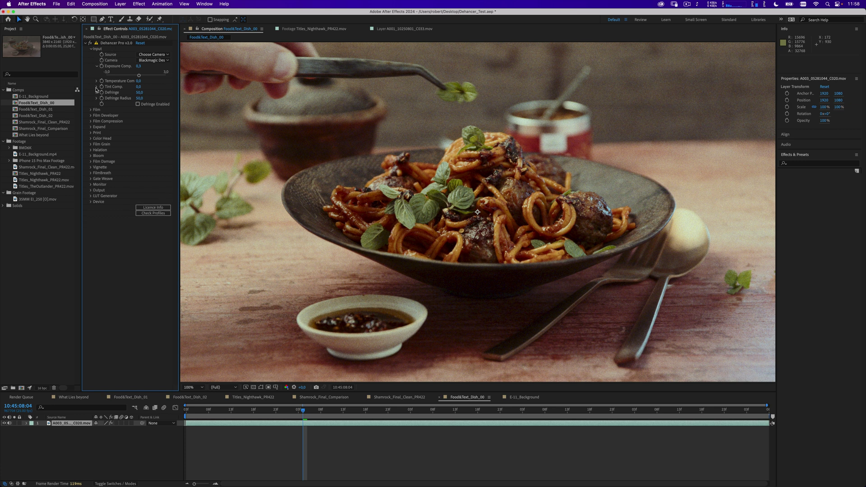
pyautogui.click(91, 49)
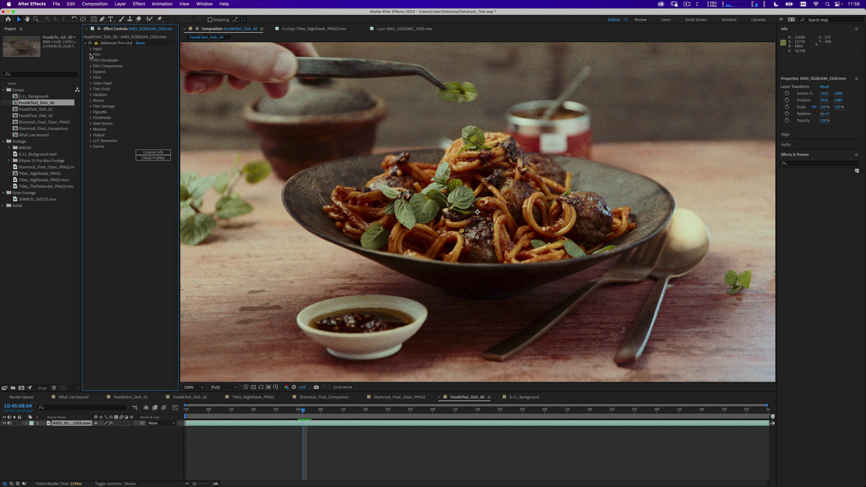
pyautogui.click(91, 54)
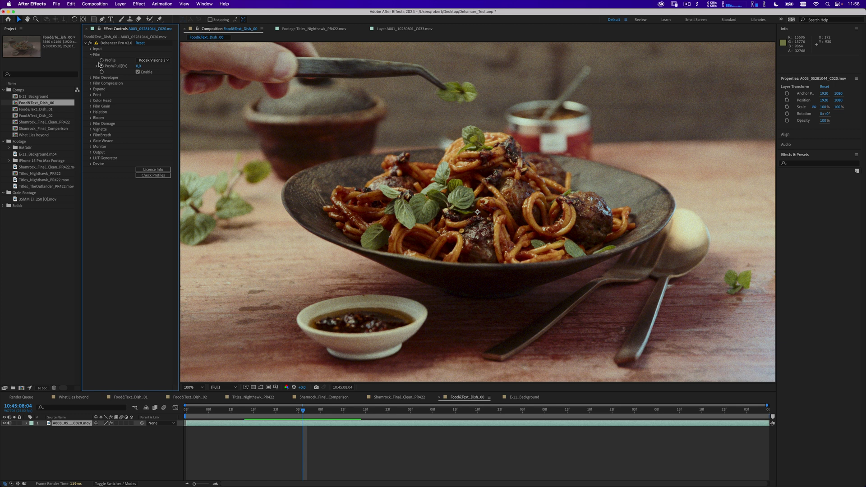
pyautogui.moveTo(180, 55); pyautogui.dragTo(206, 55)
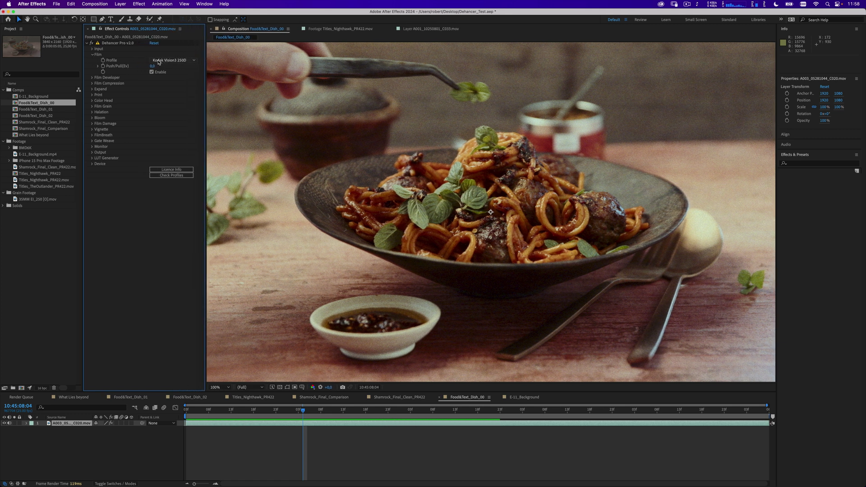
# - Review the list of film profiles and compare the image with the Film section disabled and re-enabled
pyautogui.click(187, 61)
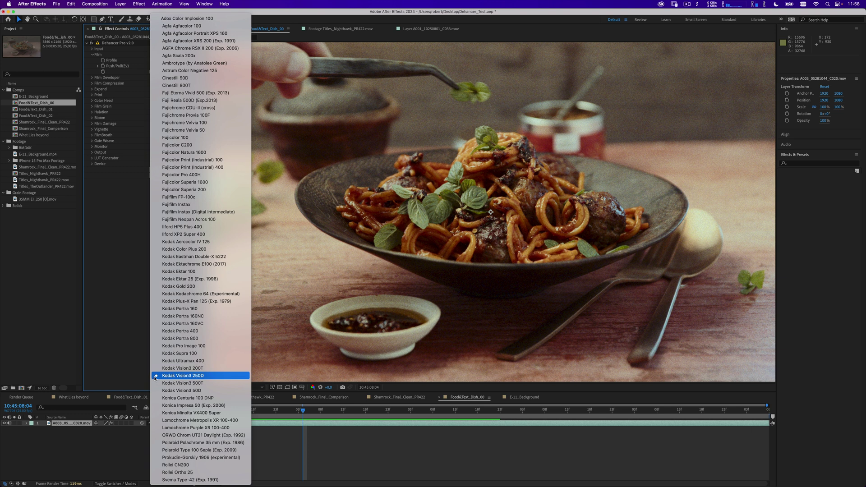
pyautogui.click(115, 220)
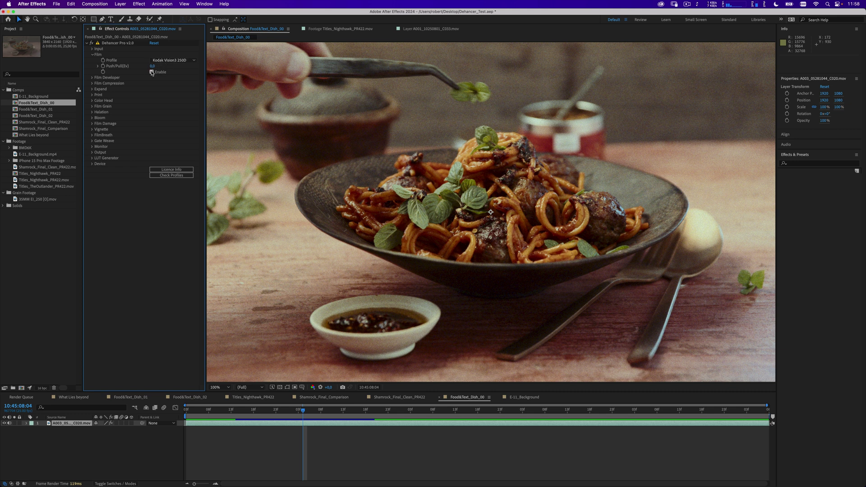
pyautogui.click(152, 73)
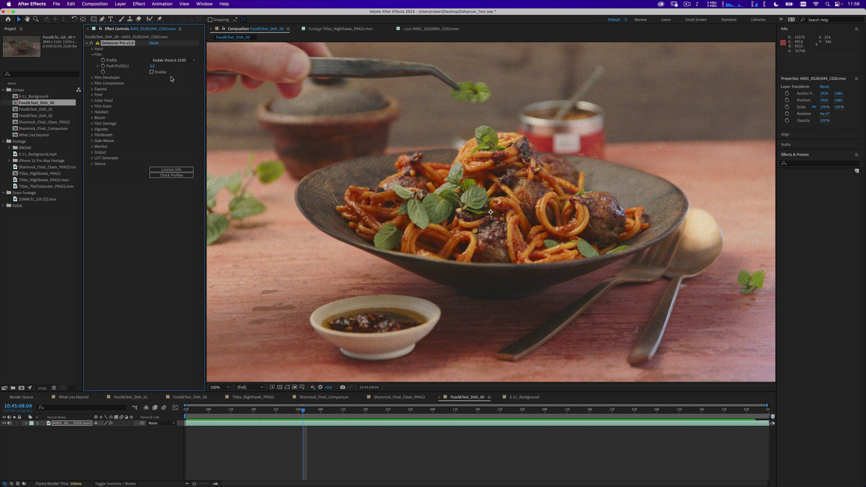
pyautogui.click(152, 72)
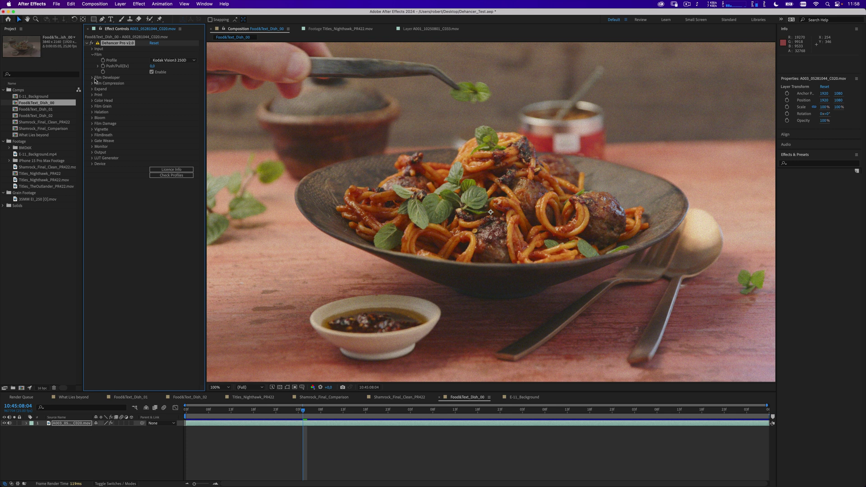
# - Inspect the Film Developer settings, toggle the section to preview its effect, and collapse it
pyautogui.click(92, 77)
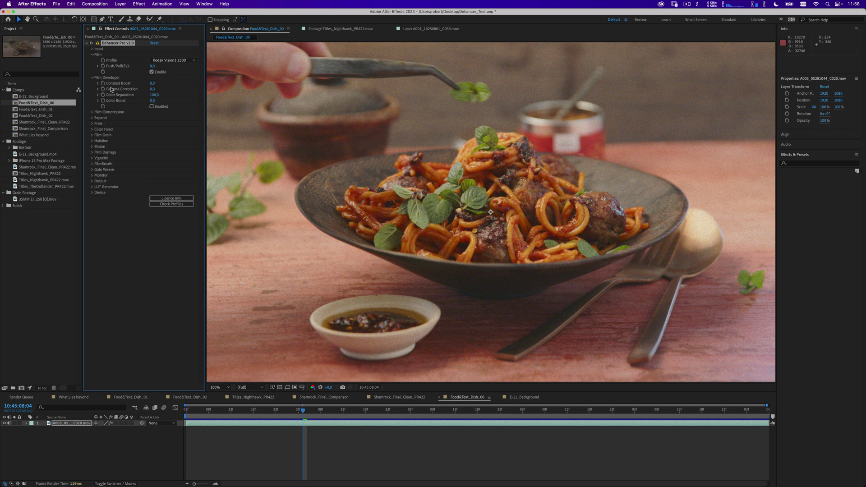
pyautogui.click(152, 107)
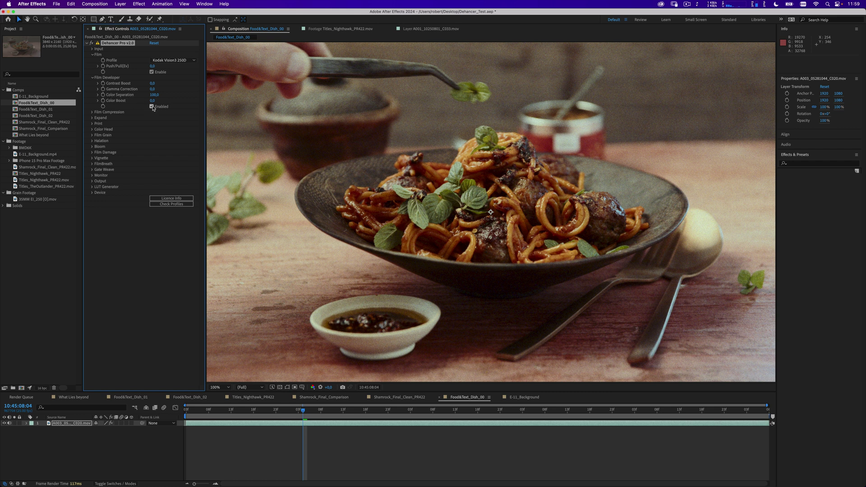
pyautogui.click(92, 77)
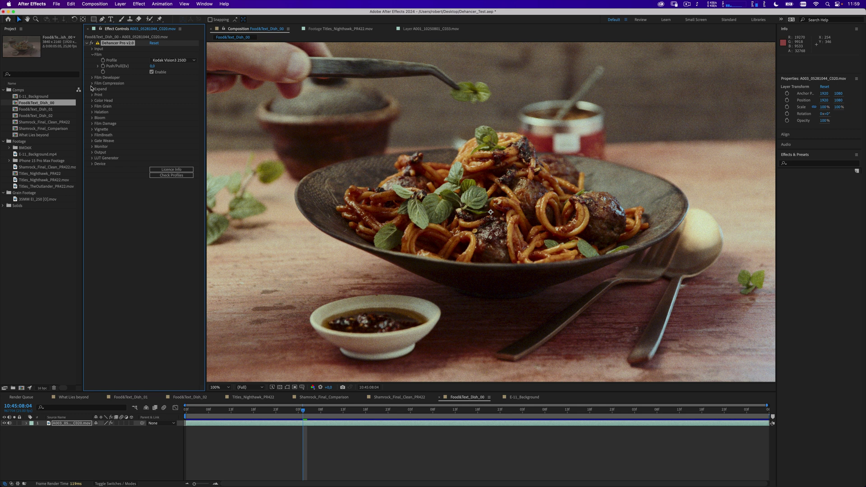
# - Compare the image with Film Compression on and off, and look over the Expand settings before collapsing both sections
pyautogui.click(92, 83)
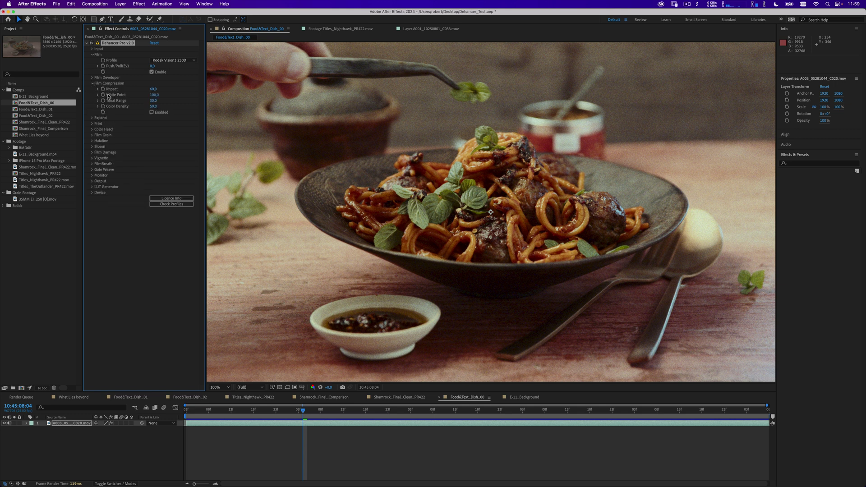
pyautogui.click(152, 112)
pyautogui.click(152, 112)
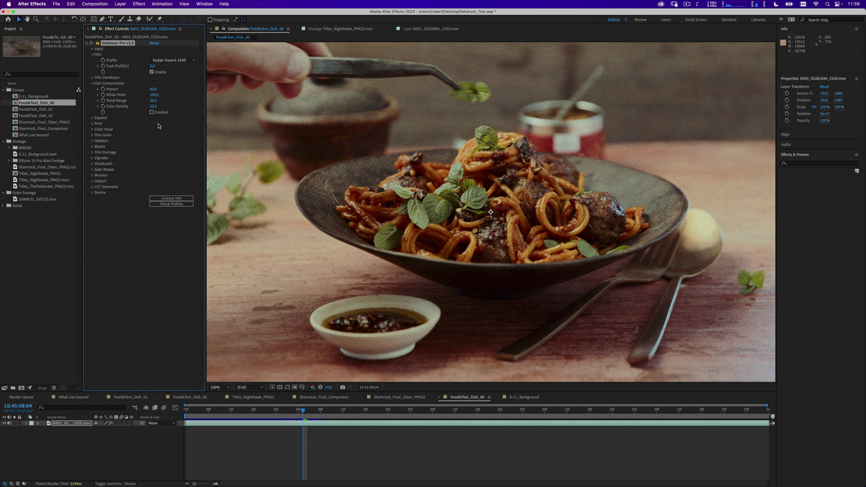
pyautogui.click(92, 83)
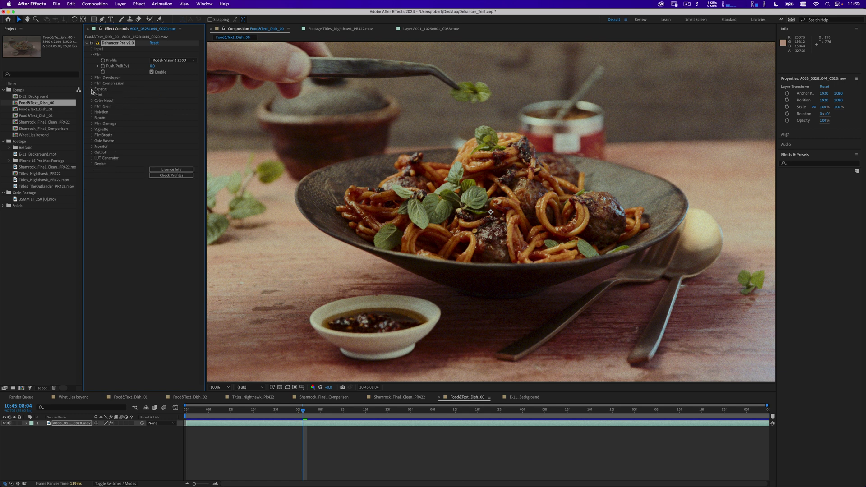
pyautogui.click(92, 89)
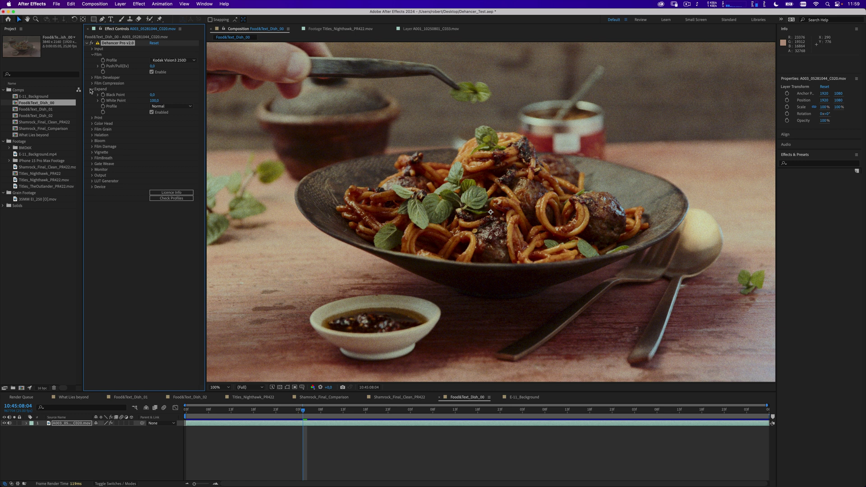
pyautogui.click(92, 90)
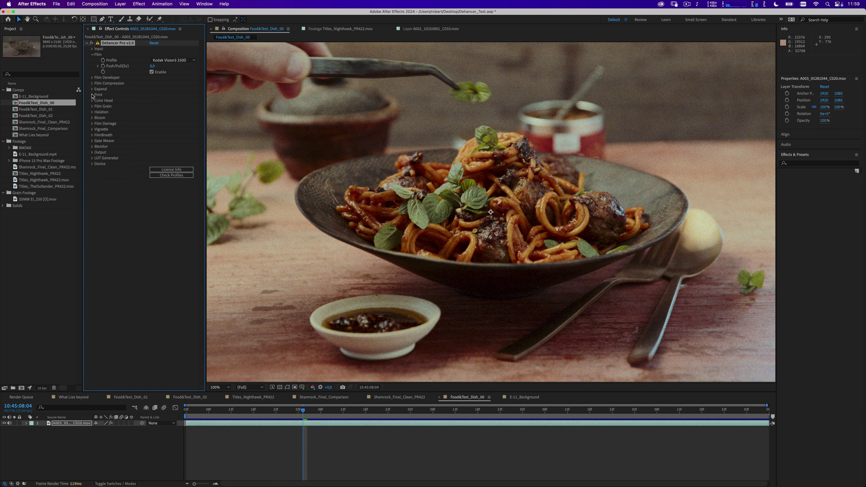
# - Toggle the Print section for comparison and review its available print profiles, keeping Linear selected
pyautogui.click(92, 95)
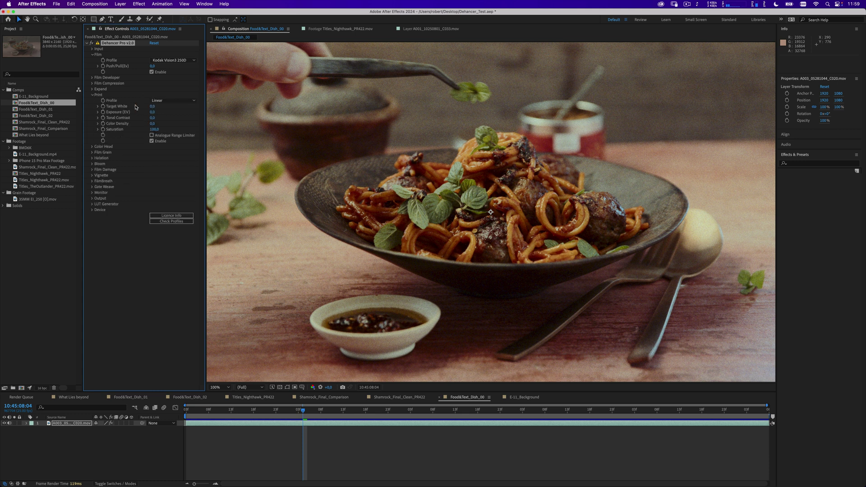
pyautogui.click(151, 141)
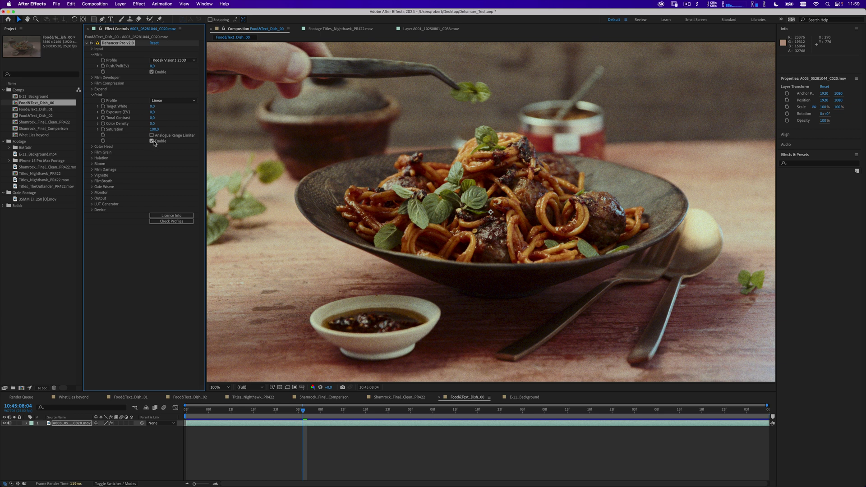
pyautogui.click(190, 101)
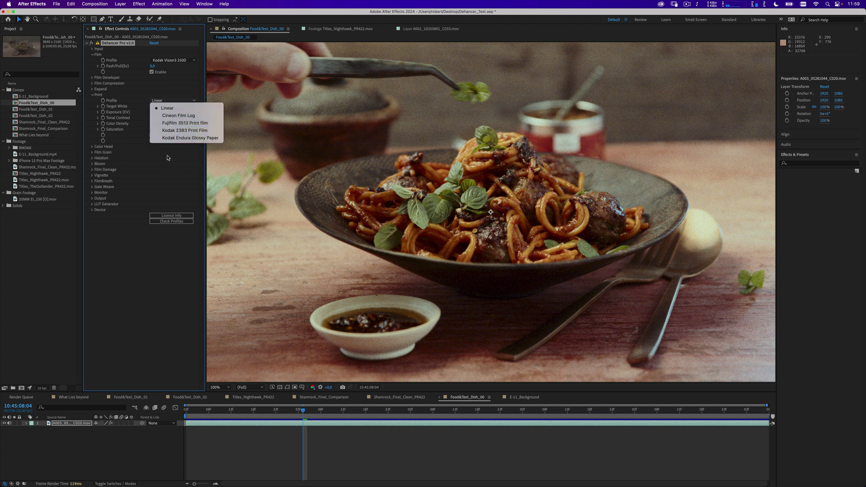
pyautogui.click(137, 137)
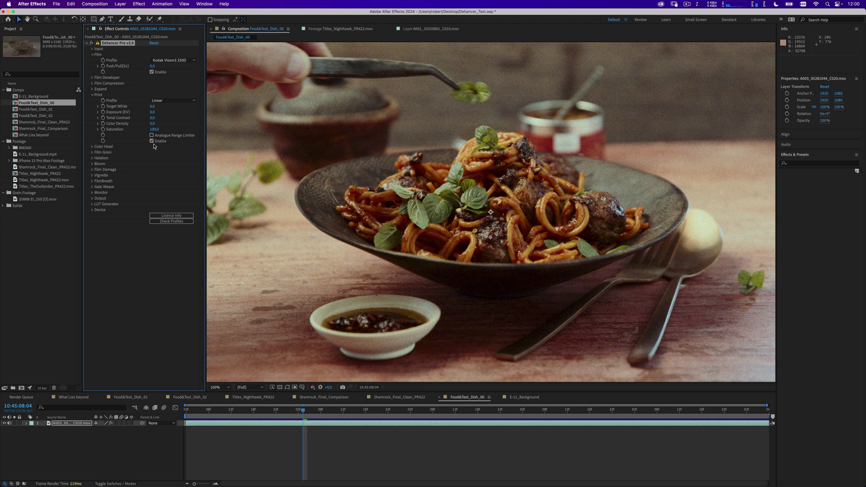
pyautogui.click(93, 95)
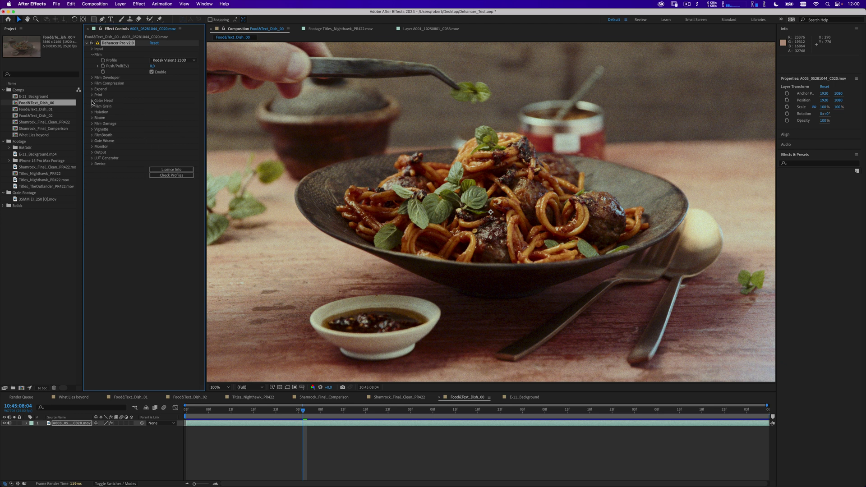
# - Try out the Shadows Tone adjustment in the Color Head settings, restore its original value, and collapse the section
pyautogui.click(92, 101)
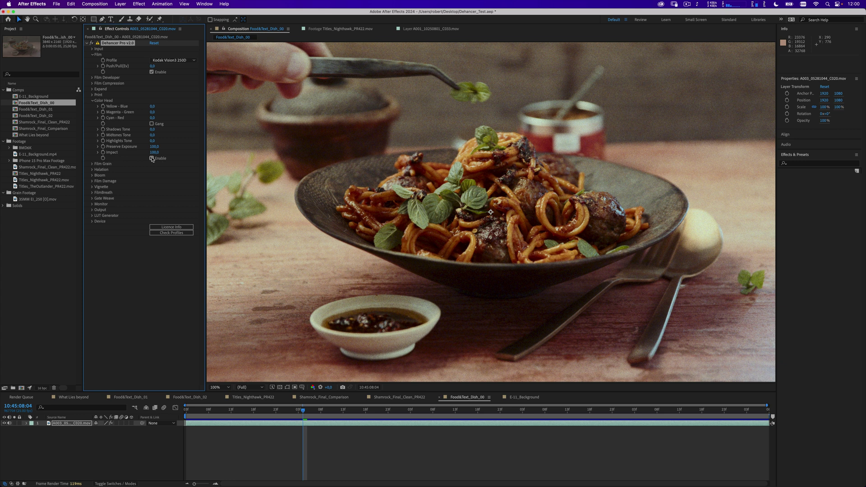
pyautogui.click(152, 158)
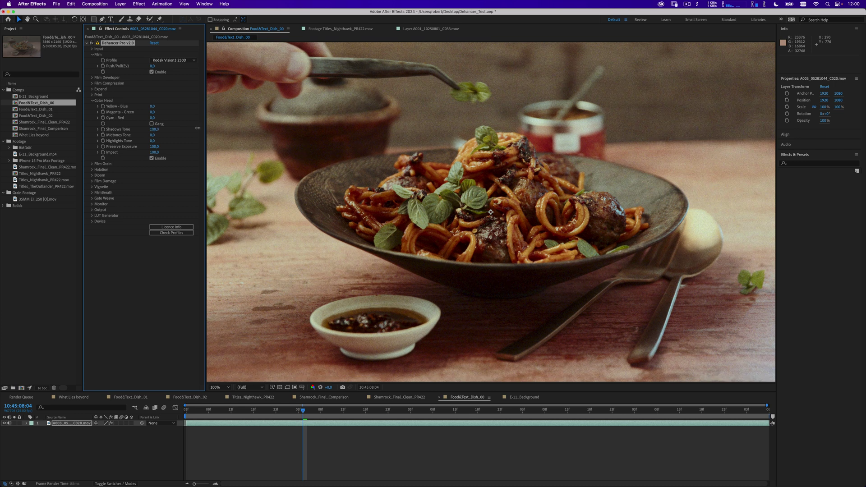
pyautogui.moveTo(172, 134); pyautogui.dragTo(138, 135)
pyautogui.moveTo(157, 131); pyautogui.dragTo(160, 137)
pyautogui.click(153, 129)
pyautogui.press('Return')
pyautogui.click(92, 101)
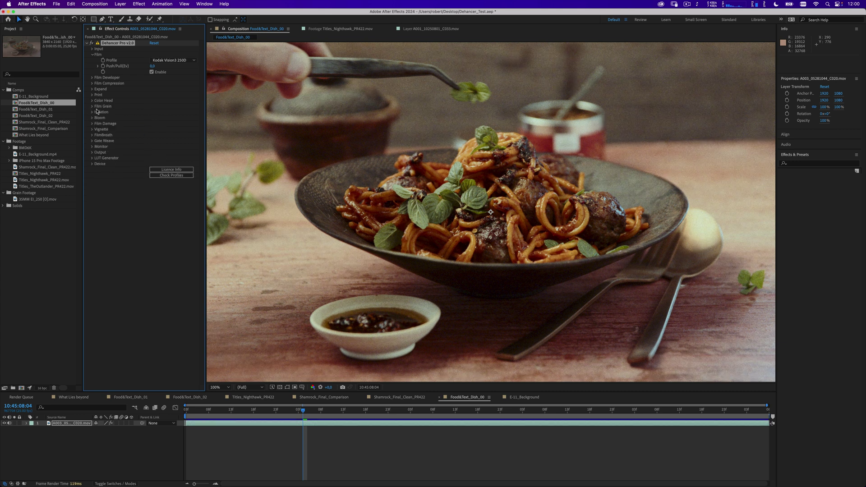
# - Expand the Film Grain settings with their sliders and set the grain profile to 35 mm ISO 50
pyautogui.click(93, 107)
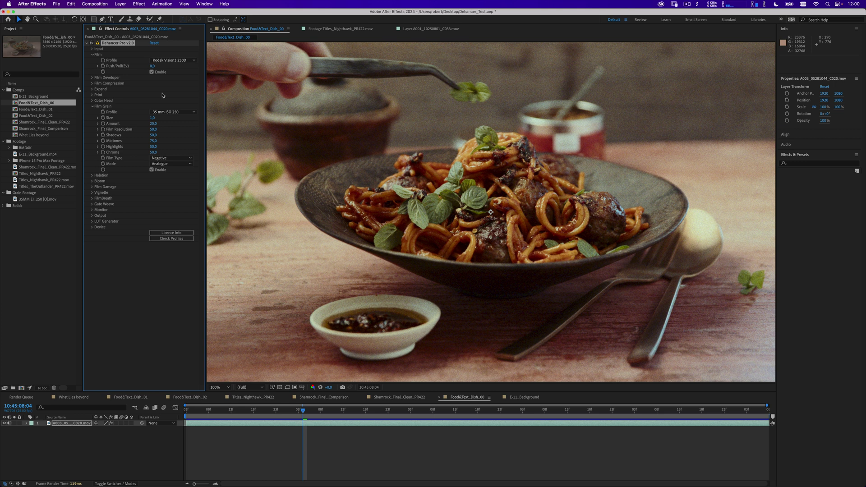
pyautogui.click(186, 112)
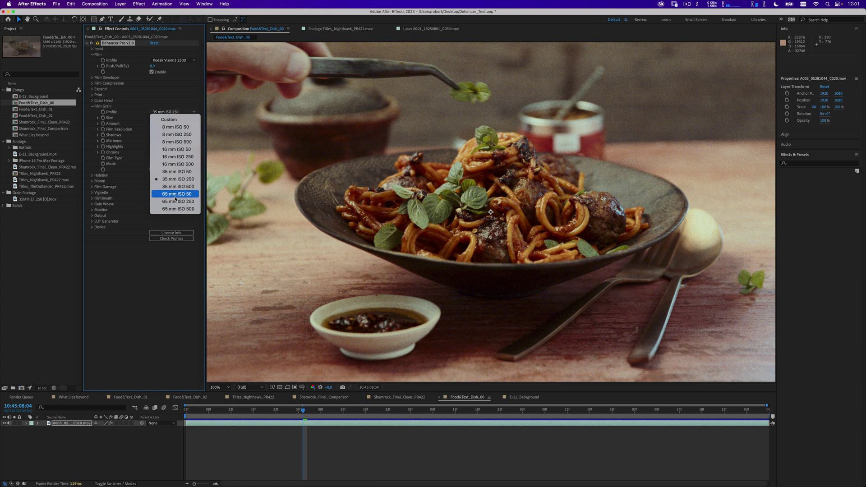
pyautogui.click(189, 171)
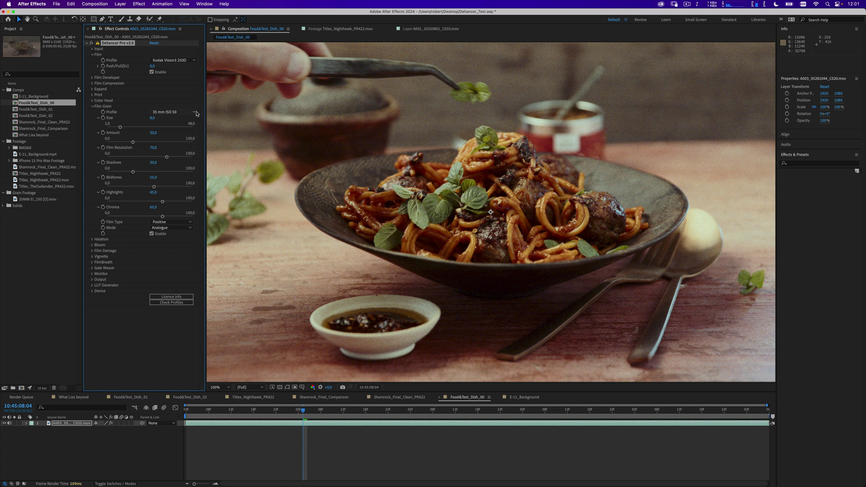
# - Examine the grain around the pasta and the red tin at 200% zoom while previewing playback
pyautogui.press('.')
pyautogui.press('space')
pyautogui.moveTo(696, 113); pyautogui.dragTo(439, 209)
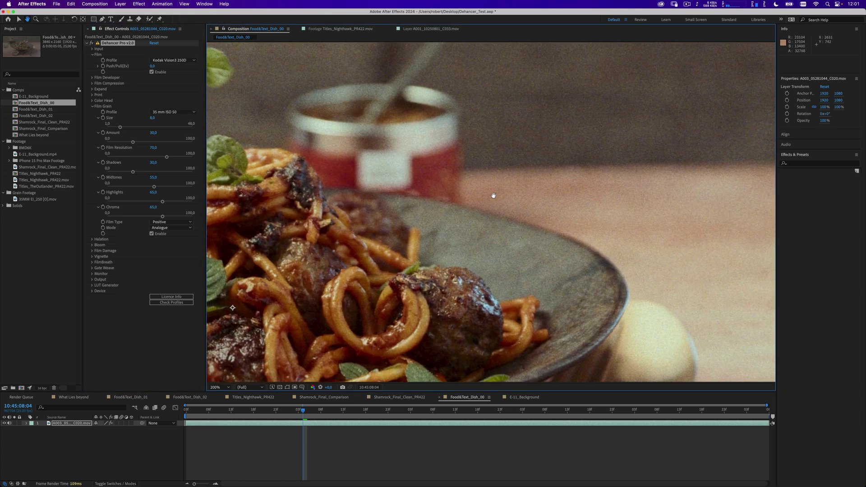
pyautogui.moveTo(494, 196); pyautogui.dragTo(523, 206)
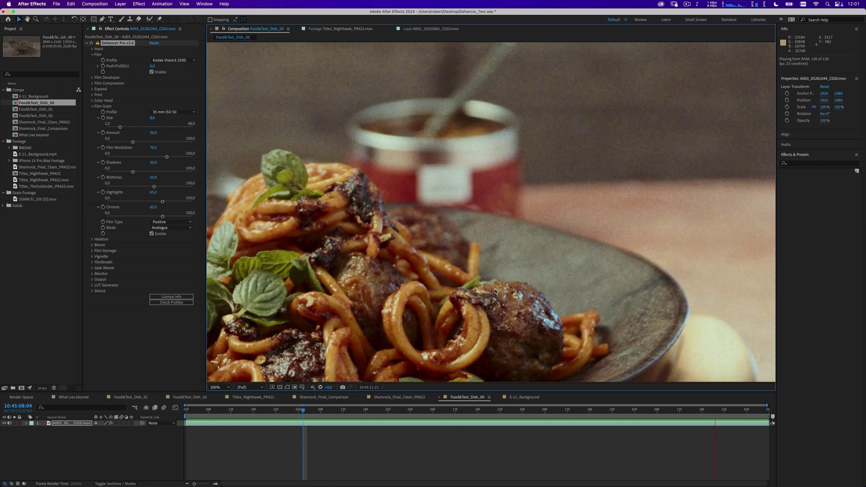
pyautogui.press('space')
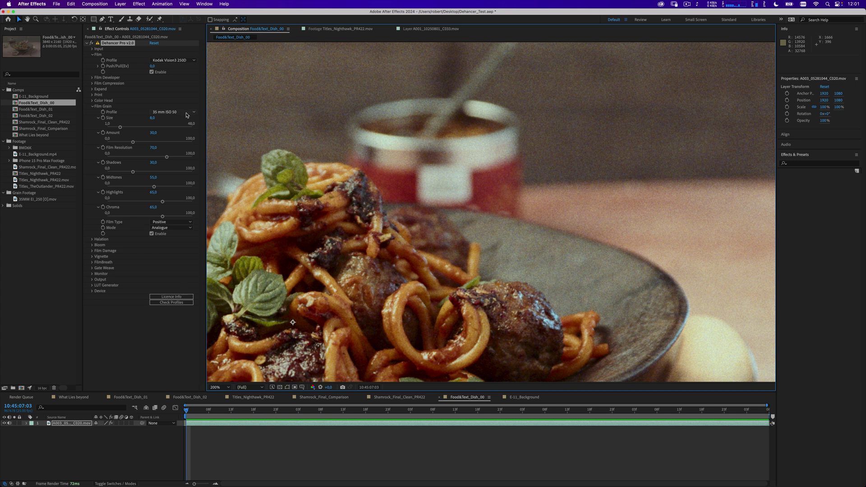
# - Check the grain Mode options, try the Negative film type, and switch the film type back to Positive
pyautogui.click(176, 228)
pyautogui.click(176, 232)
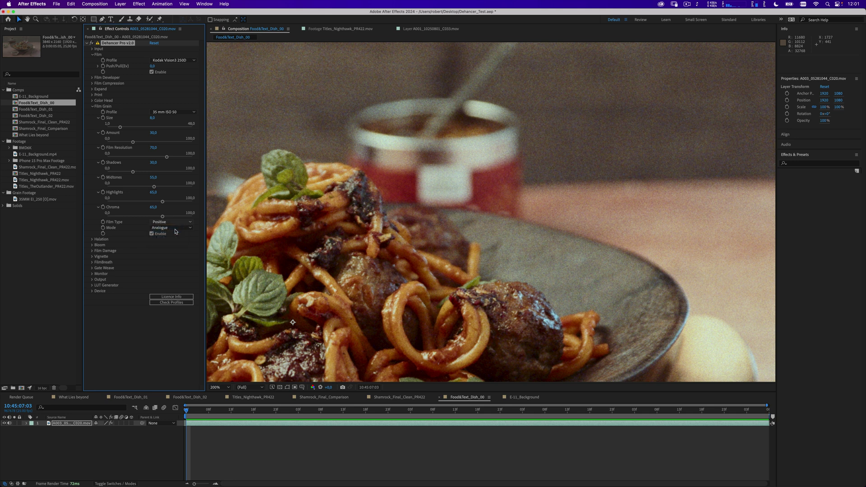
pyautogui.click(175, 223)
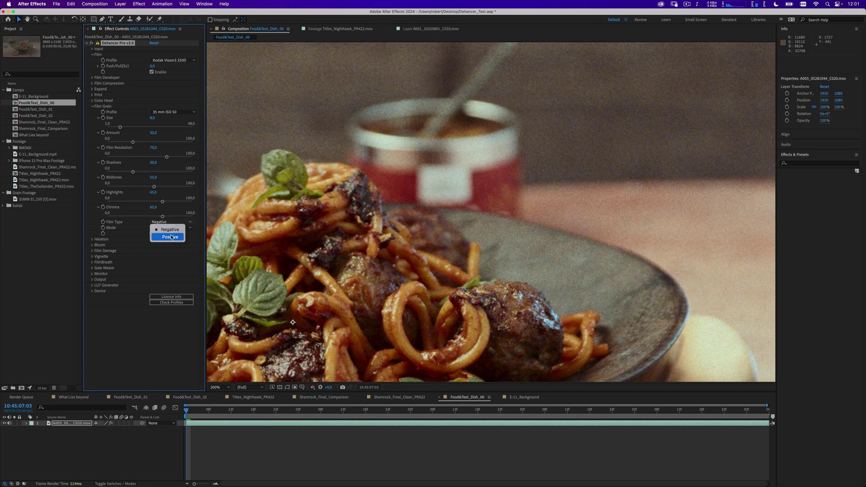
pyautogui.click(171, 237)
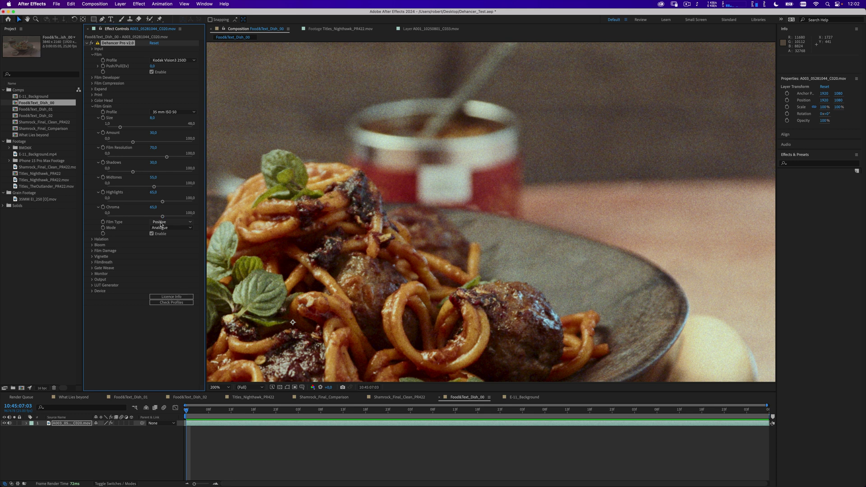
# - Try the 35 mm ISO 250 and 8 mm ISO 50 grain profiles, and set the profile to 65 mm ISO 50
pyautogui.click(173, 113)
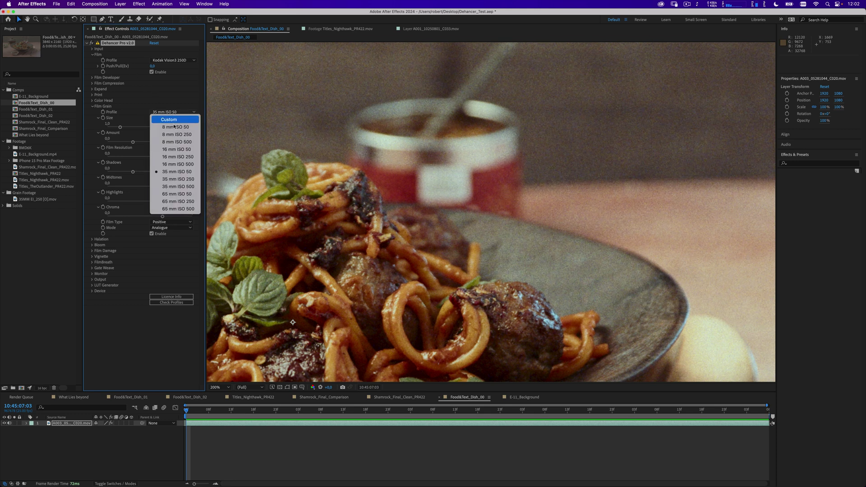
pyautogui.click(189, 175)
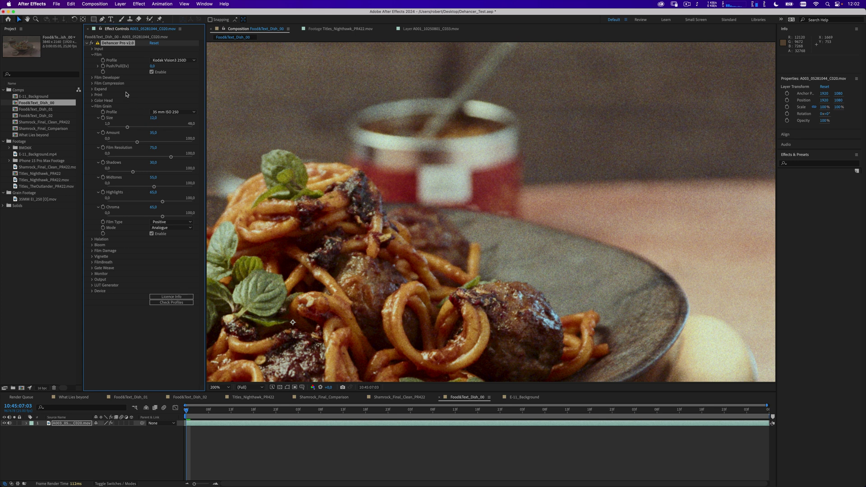
pyautogui.click(176, 112)
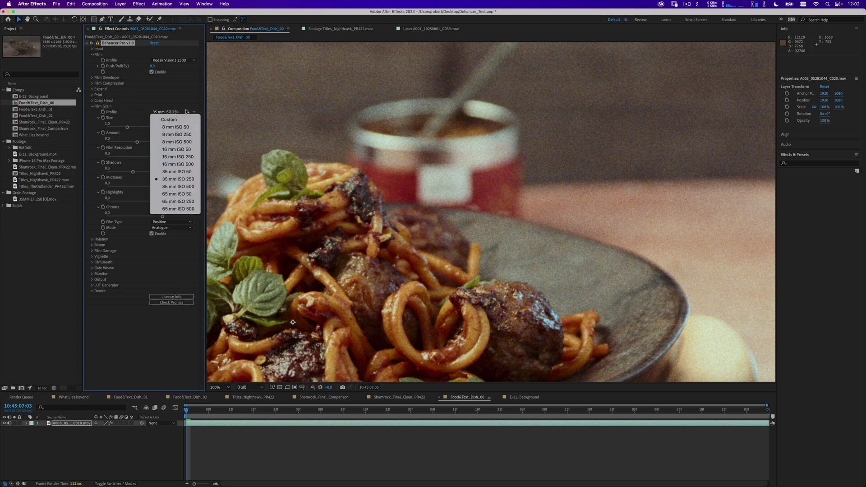
pyautogui.click(184, 127)
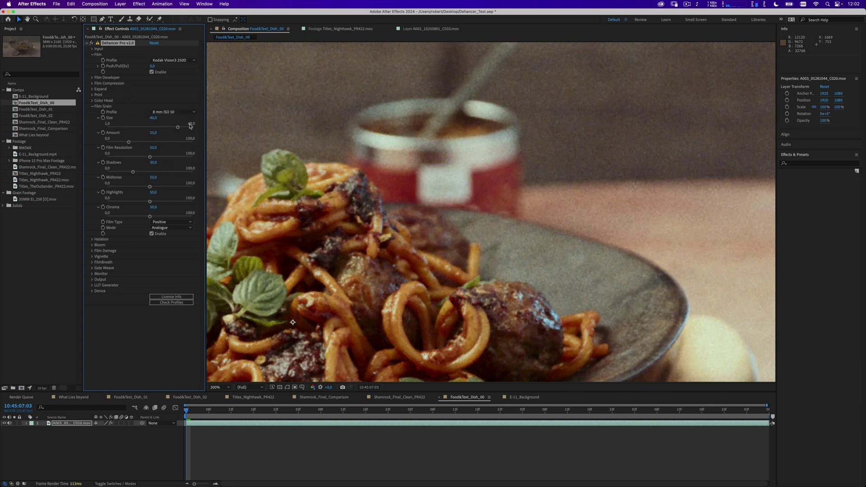
pyautogui.click(180, 112)
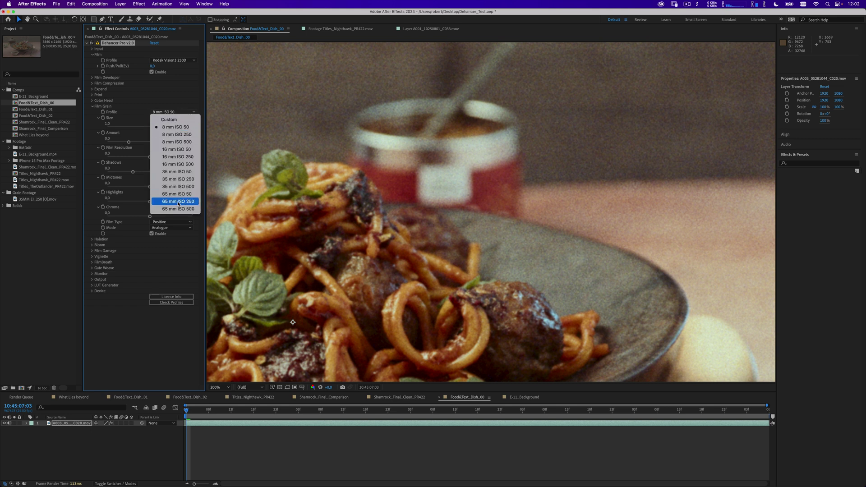
pyautogui.click(179, 195)
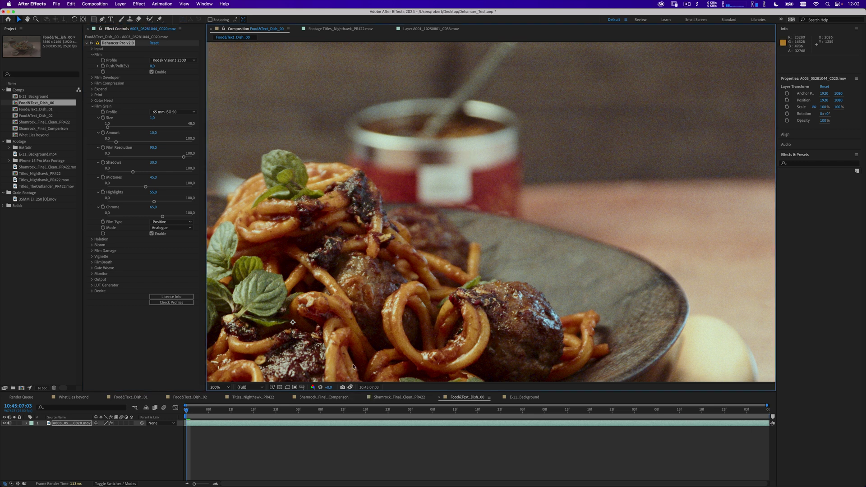
# - Set the film grain profile to 35 mm ISO 50 and compare the image with the stored snapshot
pyautogui.click(184, 112)
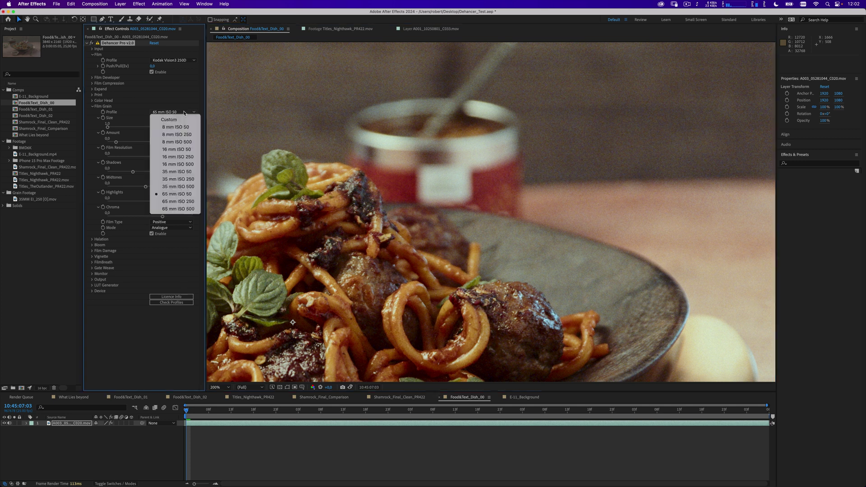
pyautogui.click(183, 172)
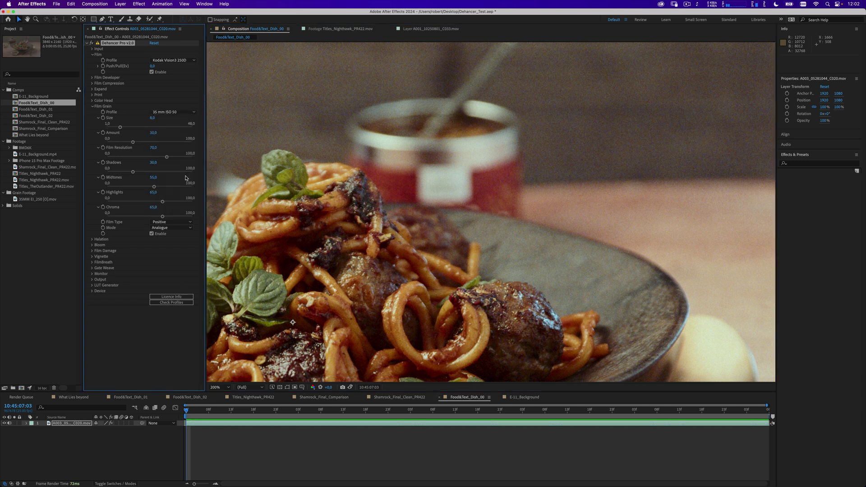
pyautogui.click(351, 388)
pyautogui.click(351, 387)
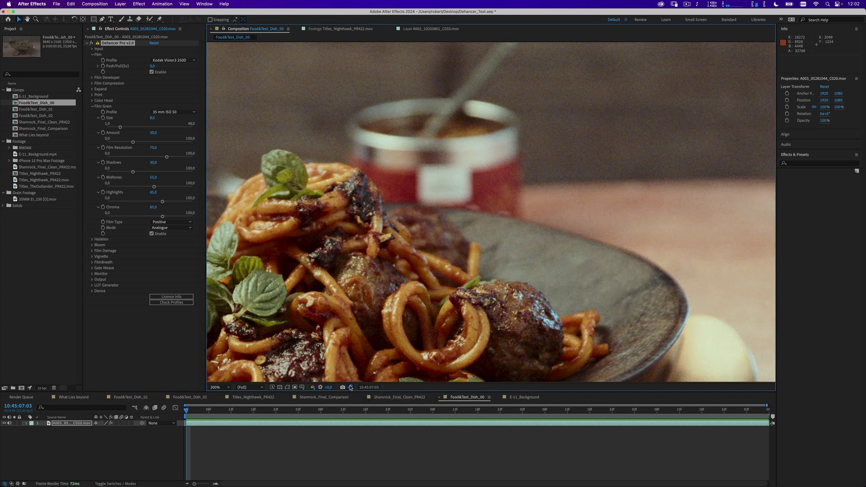
pyautogui.click(350, 387)
# - Collapse the Film Grain settings and preview the playback of the dish footage at 100% zoom
pyautogui.press('h')
pyautogui.moveTo(276, 135); pyautogui.dragTo(518, 175)
pyautogui.press('v')
pyautogui.press(',')
pyautogui.press('h')
pyautogui.moveTo(378, 241); pyautogui.dragTo(392, 160)
pyautogui.press('v')
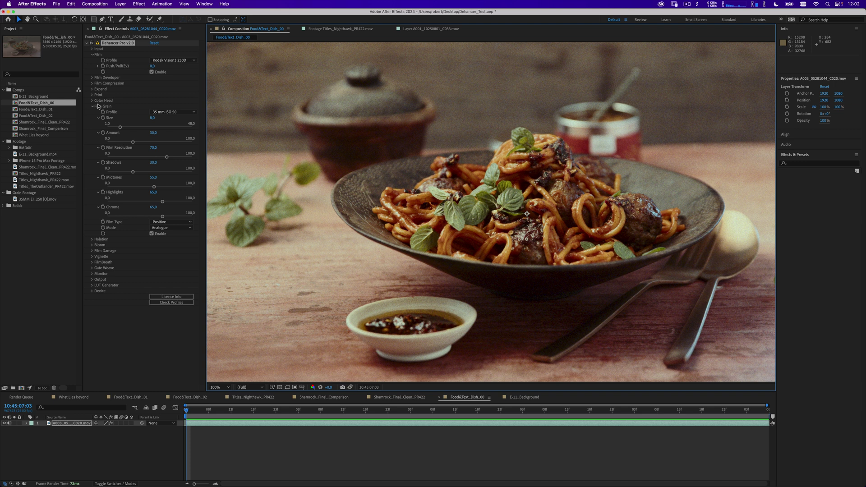
pyautogui.click(93, 106)
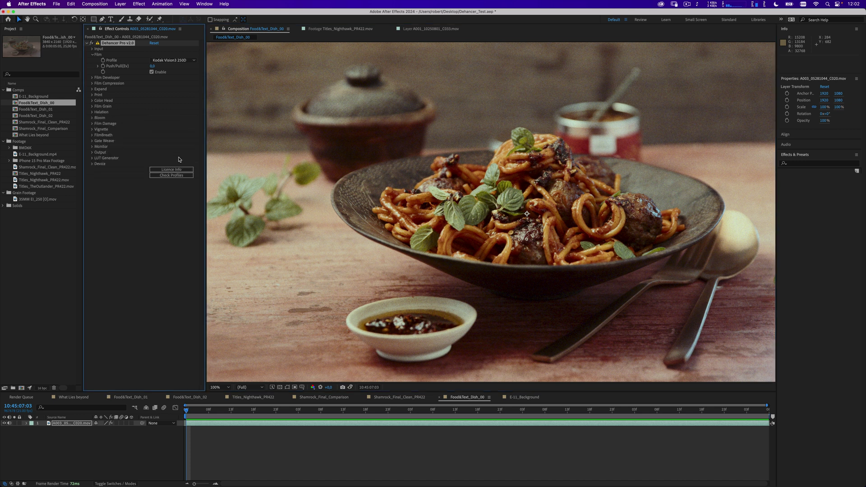
pyautogui.press('space')
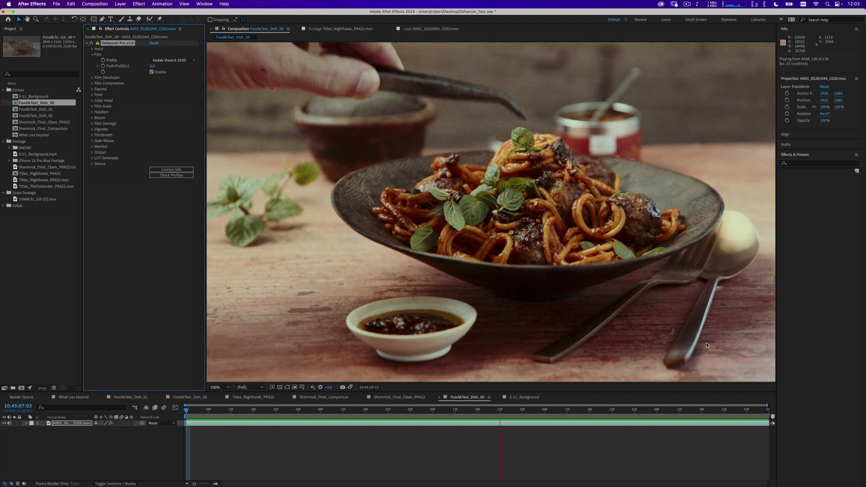
pyautogui.press('space')
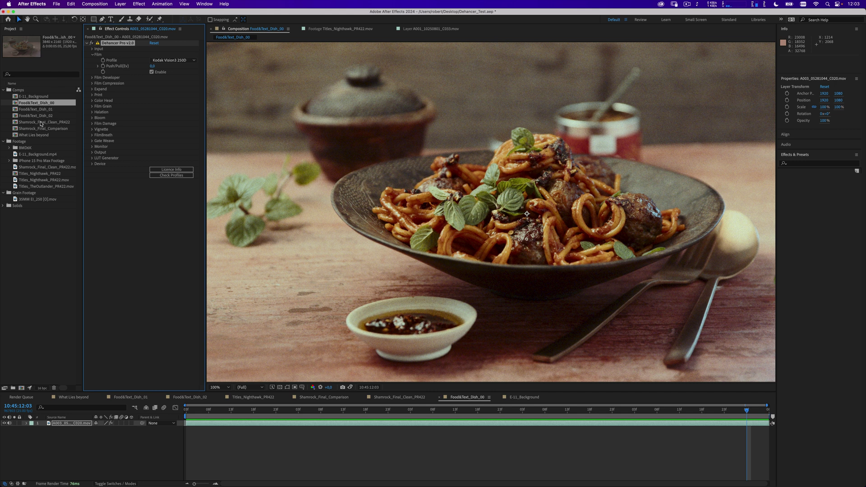
# - Open the Shamrock_Final_Clean_PR422 composition, preview its playback and enlarge the spaceship view to 200%
pyautogui.click(41, 123)
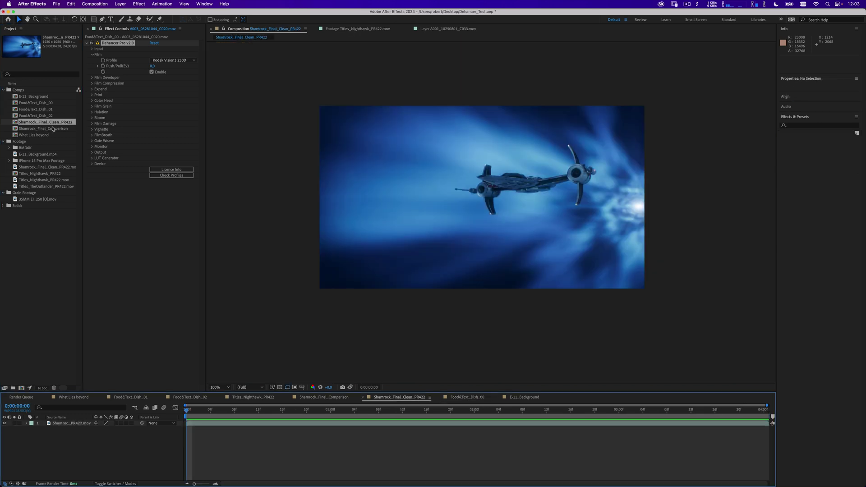
pyautogui.press('space')
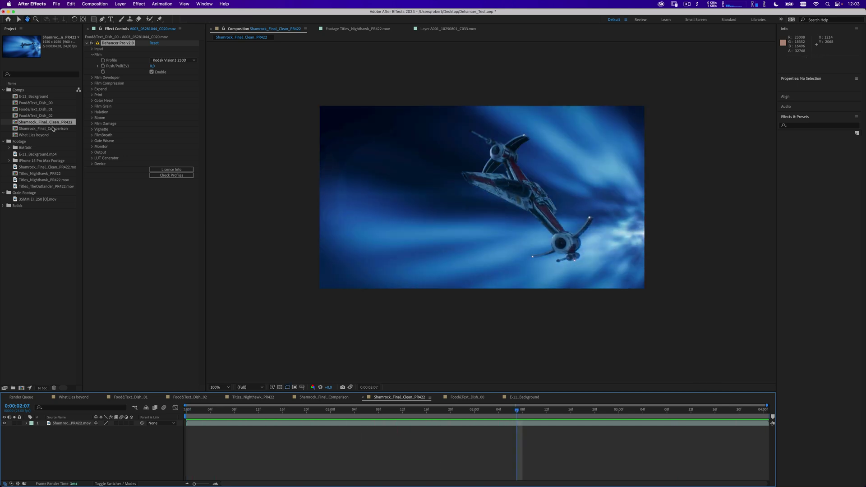
pyautogui.press('.')
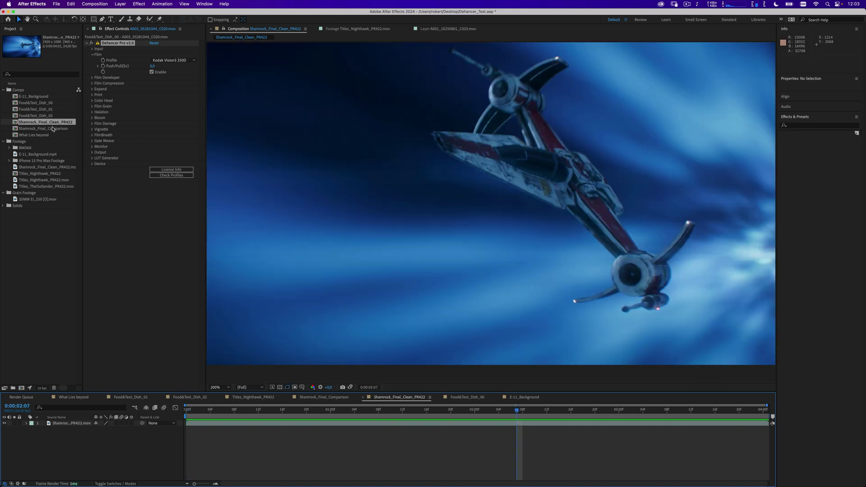
# - Scrub through the spaceship shot to examine the movement and lights, ending at 0:00:03:05
pyautogui.click(212, 411)
pyautogui.moveTo(212, 411); pyautogui.dragTo(378, 410)
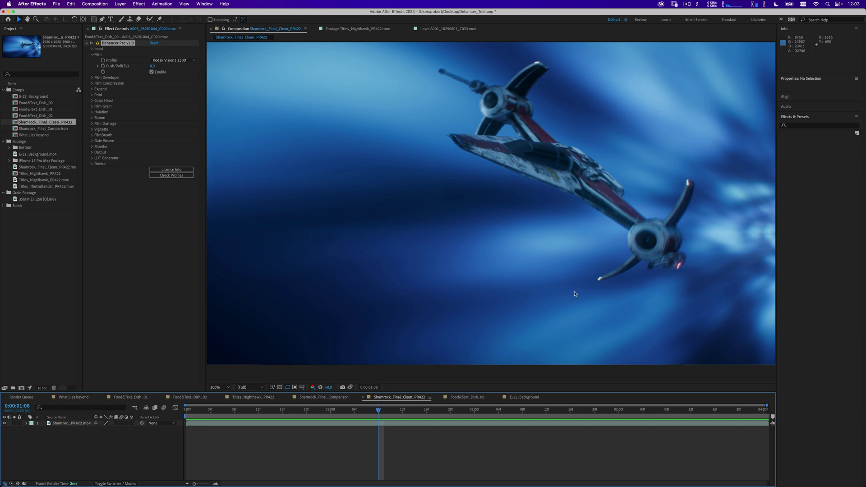
pyautogui.moveTo(378, 410)
pyautogui.mouseDown()
pyautogui.moveTo(215, 408)
pyautogui.moveTo(637, 409)
pyautogui.moveTo(720, 426)
pyautogui.moveTo(587, 409)
pyautogui.moveTo(373, 409)
pyautogui.mouseUp()
pyautogui.moveTo(255, 413); pyautogui.dragTo(366, 414)
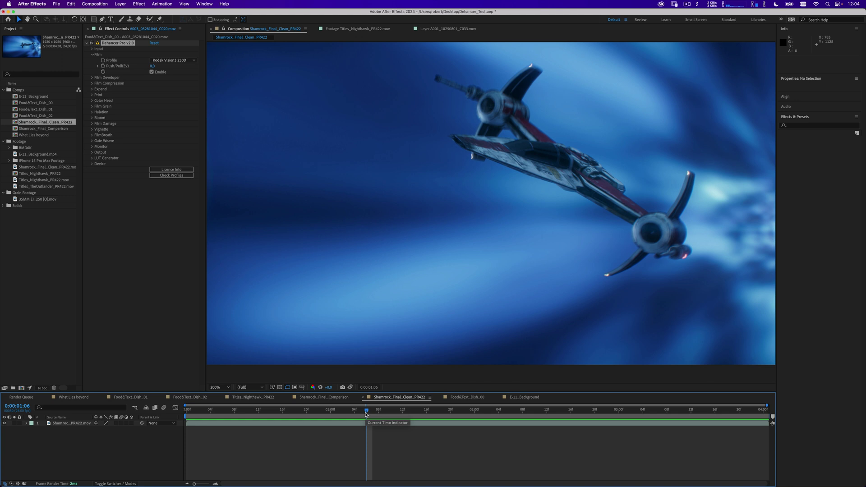
pyautogui.moveTo(365, 411); pyautogui.dragTo(654, 413)
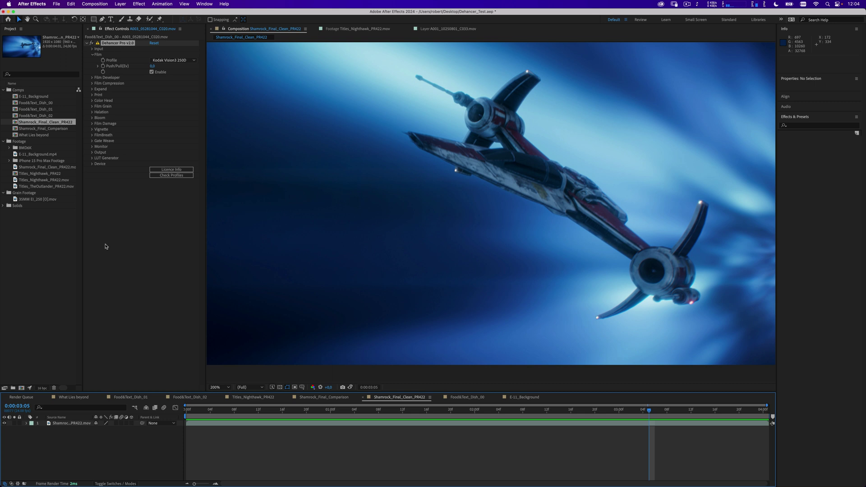
# - Apply the Dehancer Pro v2.0 effect to the Shamrock footage layer
pyautogui.click(473, 182)
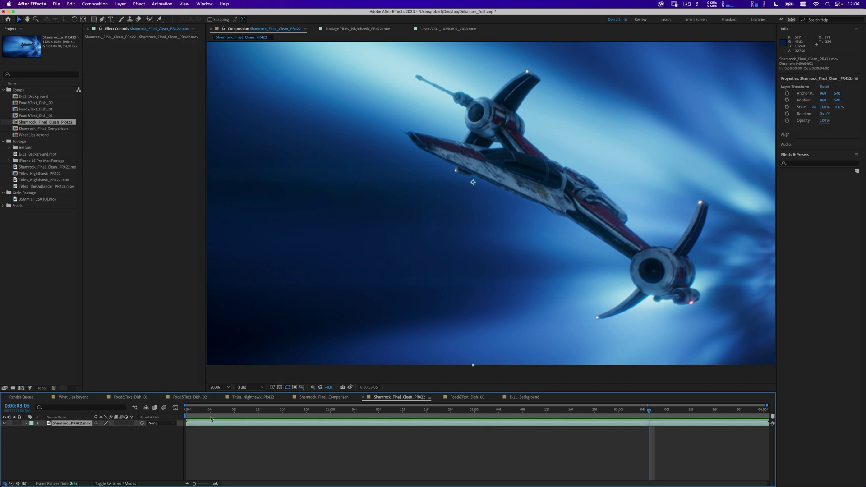
pyautogui.click(142, 4)
pyautogui.click(141, 22)
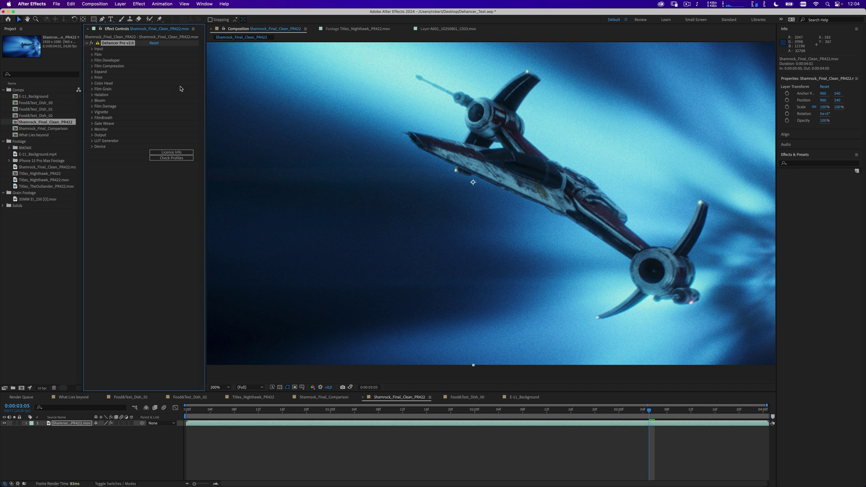
# - Take a snapshot, compare the spaceship shot with Dehancer Pro switched off, and switch the effect back on
pyautogui.click(222, 266)
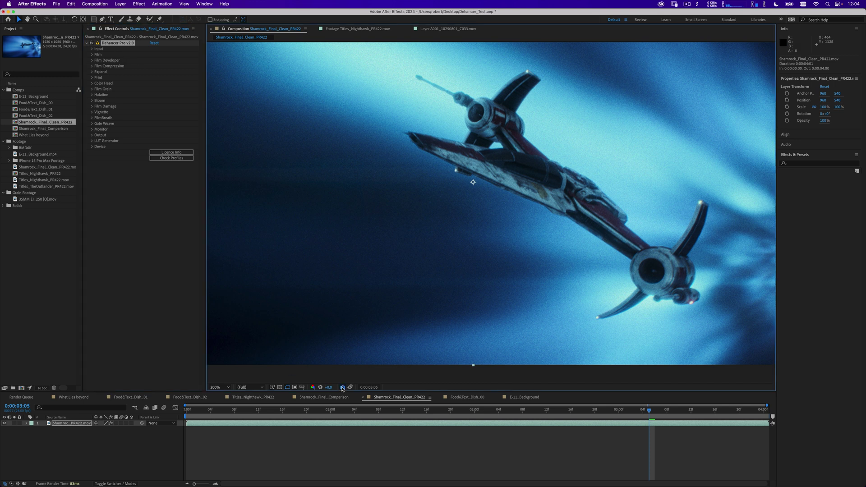
pyautogui.click(90, 55)
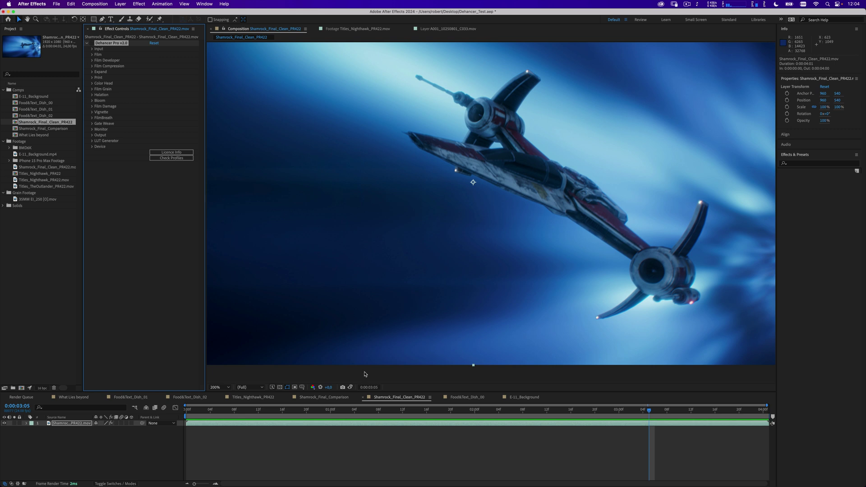
pyautogui.click(351, 387)
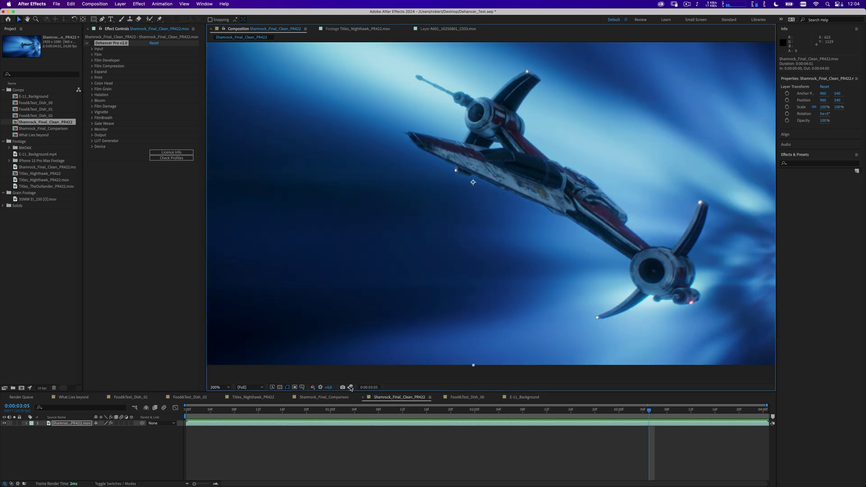
pyautogui.click(351, 388)
pyautogui.click(92, 44)
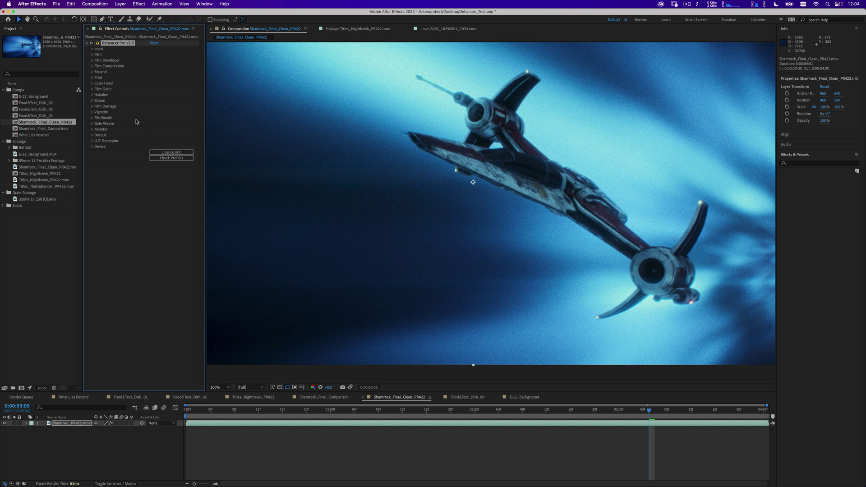
# - Expand the Halation settings with their sliders, enable halation and set its profile to 16 mm / Super 16
pyautogui.click(93, 95)
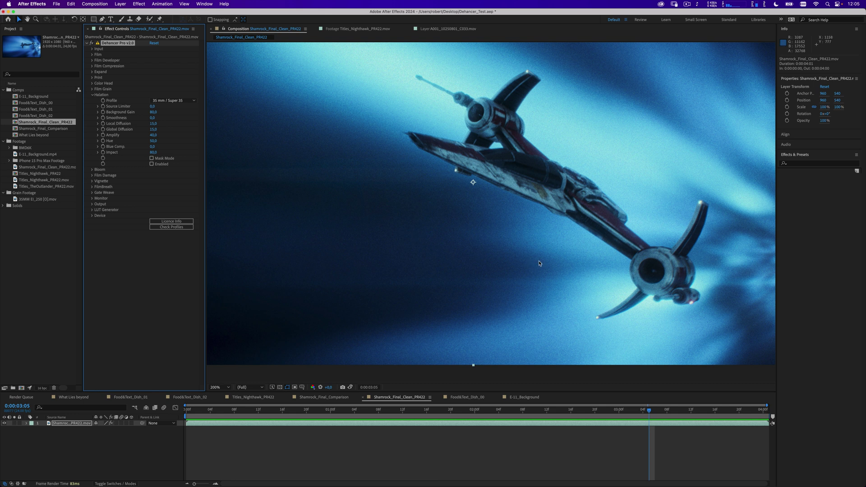
pyautogui.press('space')
pyautogui.moveTo(532, 250); pyautogui.dragTo(515, 273)
pyautogui.click(164, 257)
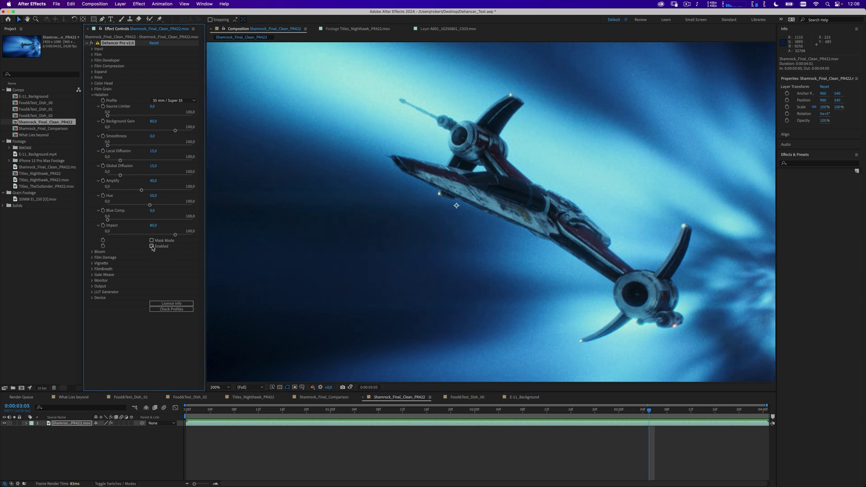
pyautogui.click(152, 246)
pyautogui.click(180, 101)
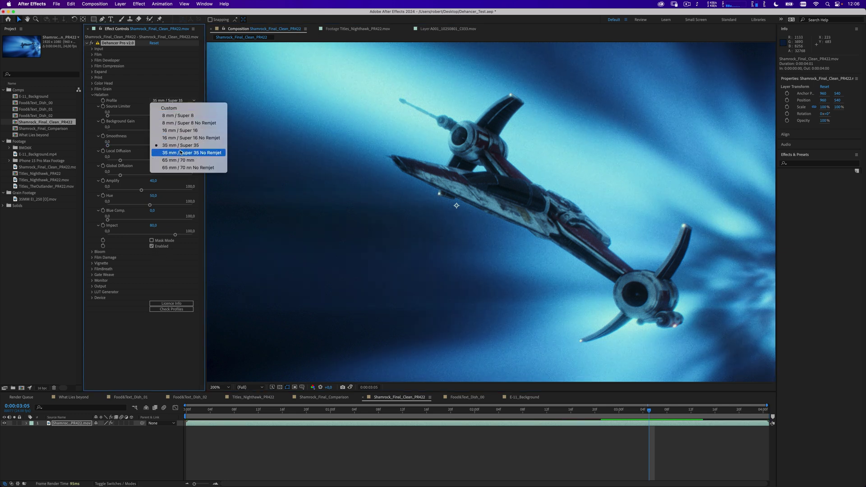
pyautogui.click(181, 131)
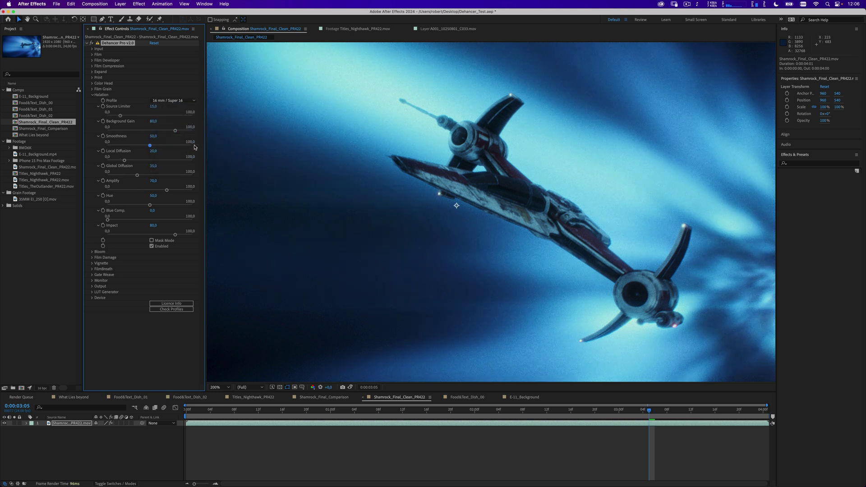
# - Examine the halation around the ship's wingtip lights and rear engine at 400% and 200% zoom
pyautogui.scroll(3, 486, 212)
pyautogui.moveTo(517, 138); pyautogui.dragTo(504, 272)
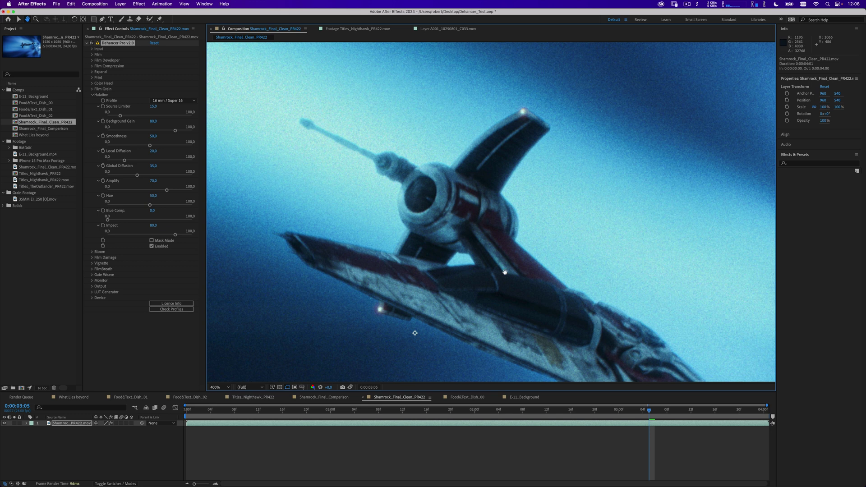
pyautogui.press('v')
pyautogui.scroll(-8, 518, 225)
pyautogui.hscroll(8, 518, 224)
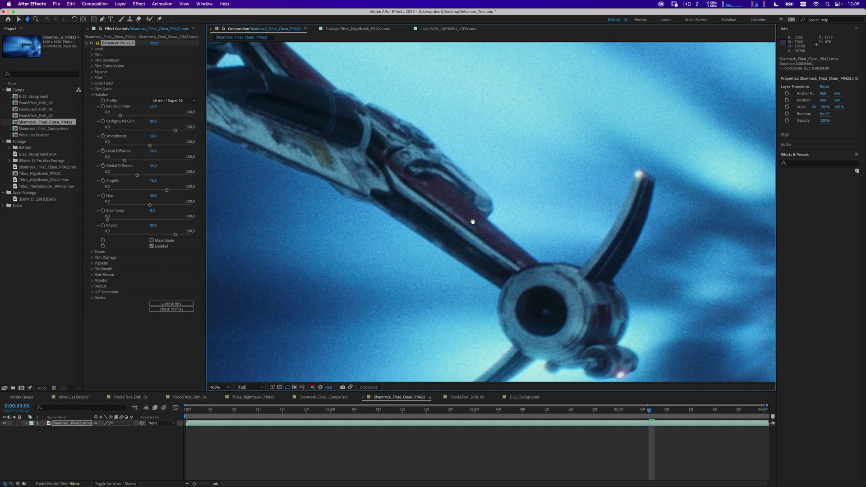
pyautogui.scroll(-10, 613, 218)
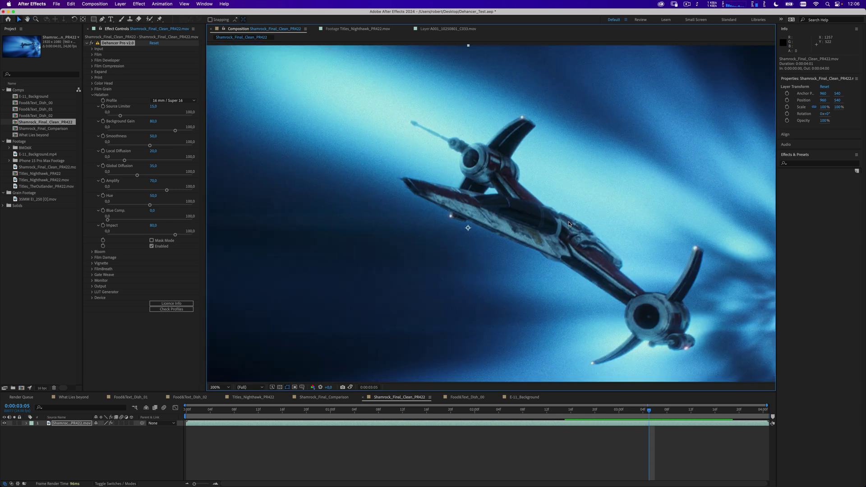
pyautogui.press(',')
pyautogui.moveTo(415, 228); pyautogui.dragTo(453, 221)
pyautogui.press('v')
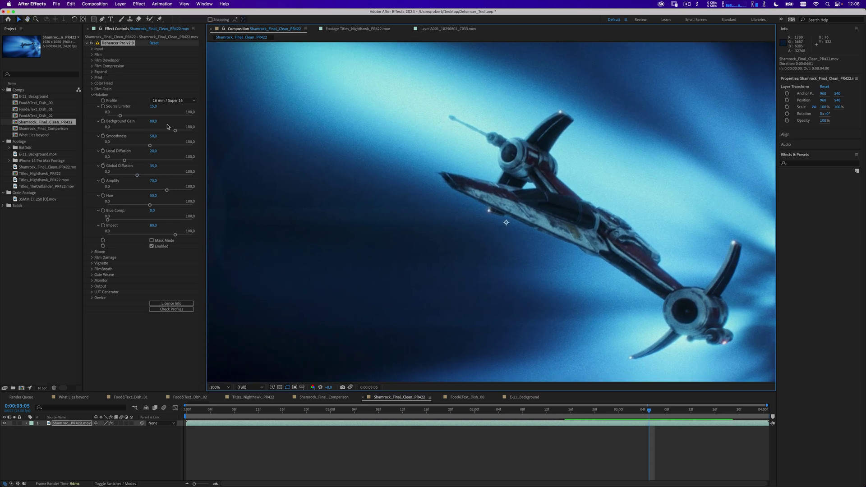
# - Expand the Bloom settings with their sliders and enable bloom on the spaceship shot
pyautogui.click(93, 251)
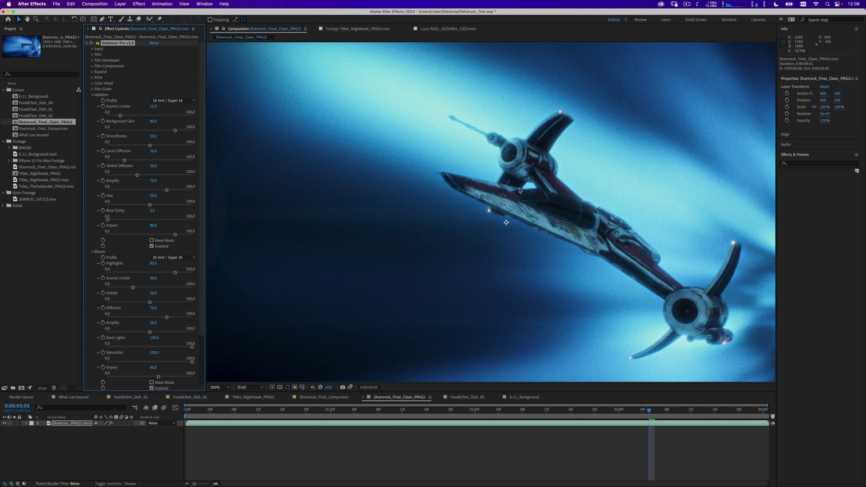
pyautogui.press('h')
pyautogui.moveTo(565, 258); pyautogui.dragTo(586, 278)
pyautogui.press('v')
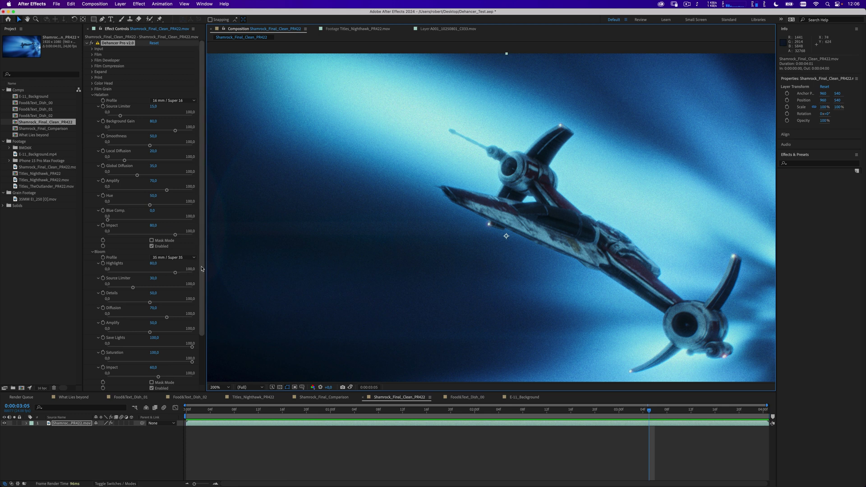
# - Expand the Film Damage settings with their dust, hairs and scratches sliders and enable film damage
pyautogui.moveTo(201, 271); pyautogui.dragTo(202, 298)
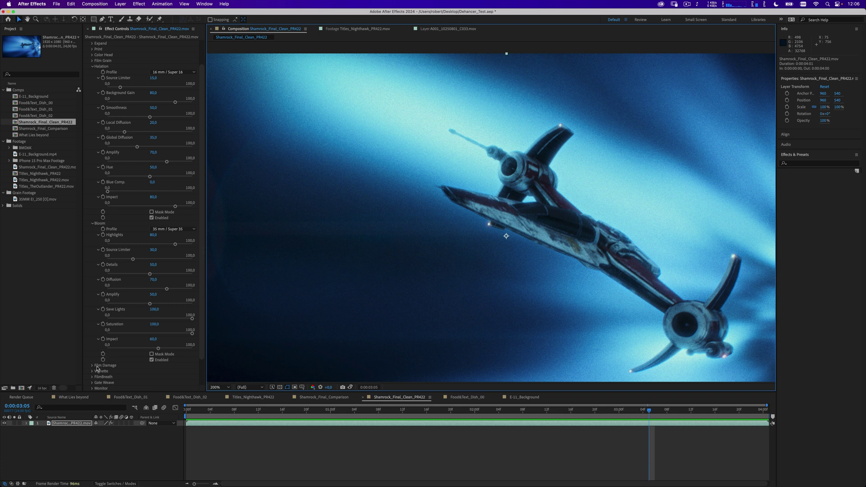
pyautogui.scroll(-3, 121, 356)
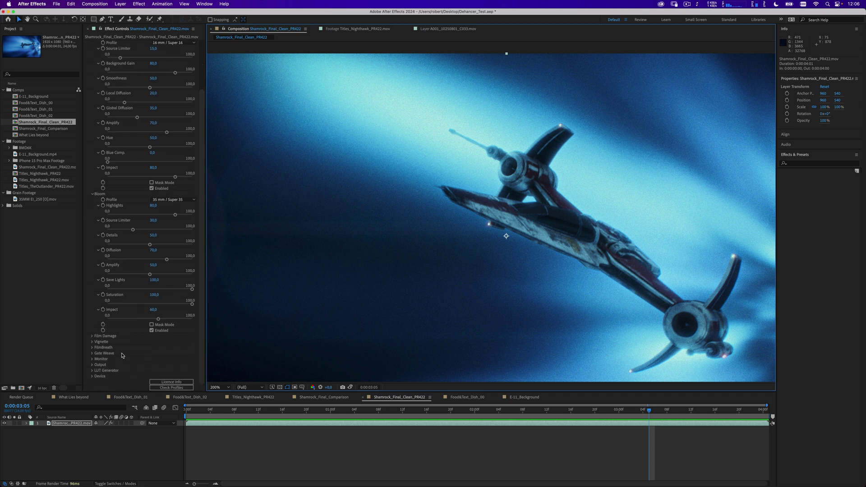
pyautogui.click(92, 336)
pyautogui.moveTo(202, 286); pyautogui.dragTo(201, 357)
pyautogui.click(151, 348)
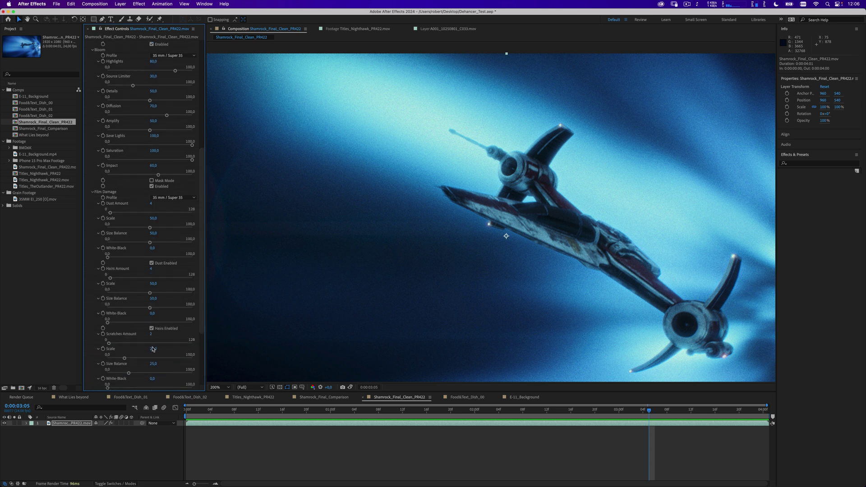
pyautogui.scroll(-1, 201, 313)
pyautogui.scroll(-5, 202, 313)
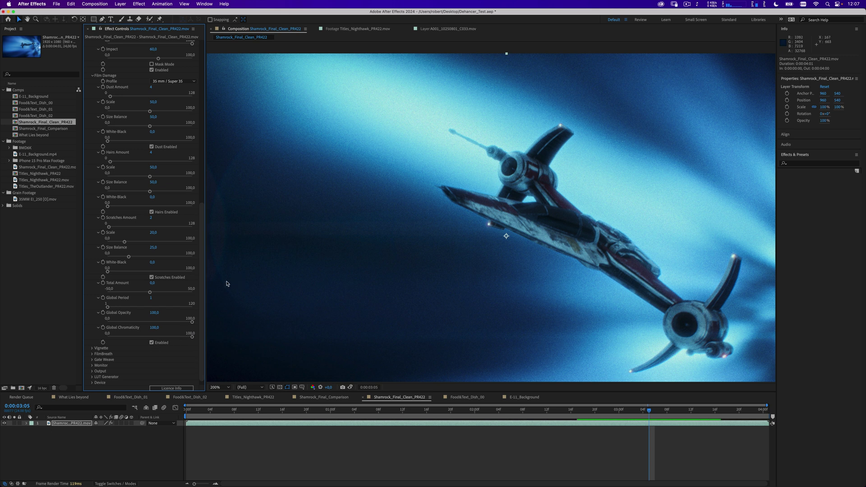
# - Disable film damage and expand the Vignette settings
pyautogui.click(152, 343)
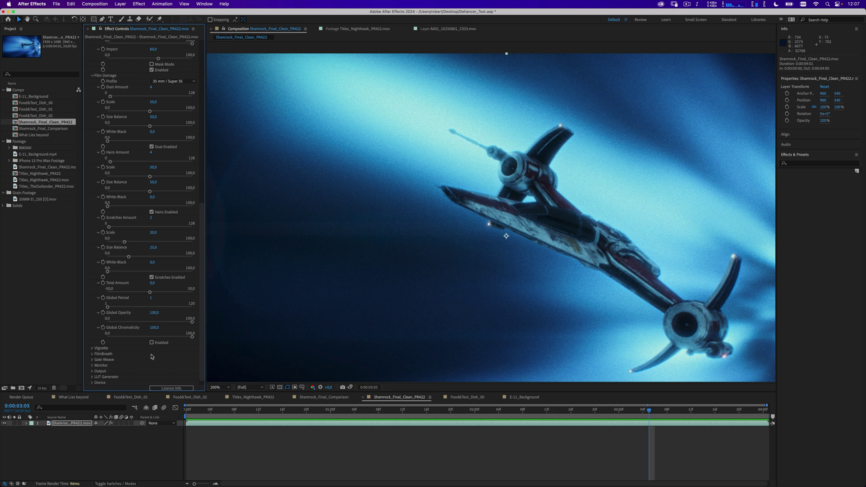
pyautogui.click(91, 349)
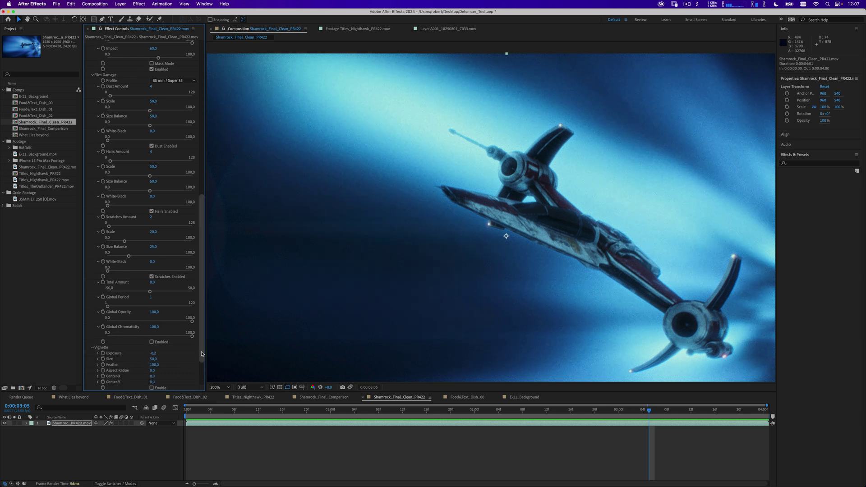
# - Enable the vignette on the spaceship shot and expand the FilmBreath settings
pyautogui.moveTo(201, 354); pyautogui.dragTo(201, 373)
pyautogui.click(152, 350)
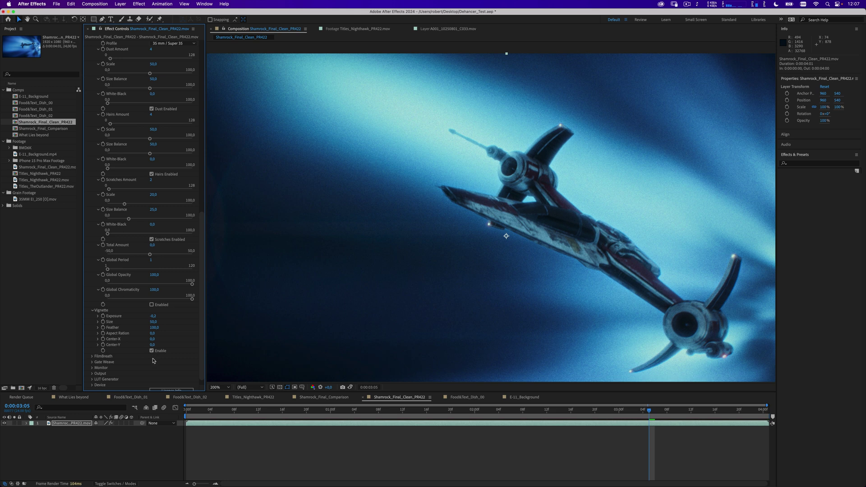
pyautogui.click(92, 356)
pyautogui.scroll(-3, 135, 354)
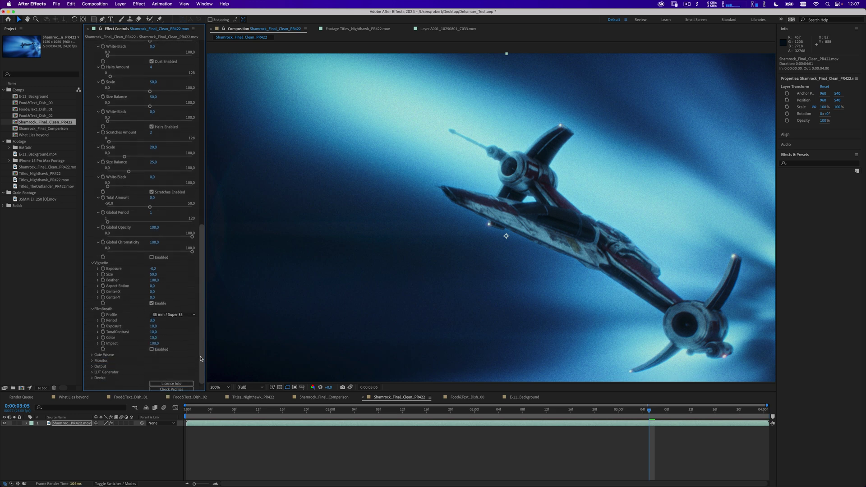
# - Expand the Gate Weave settings to show their profile, period, translation and rotation values
pyautogui.click(92, 354)
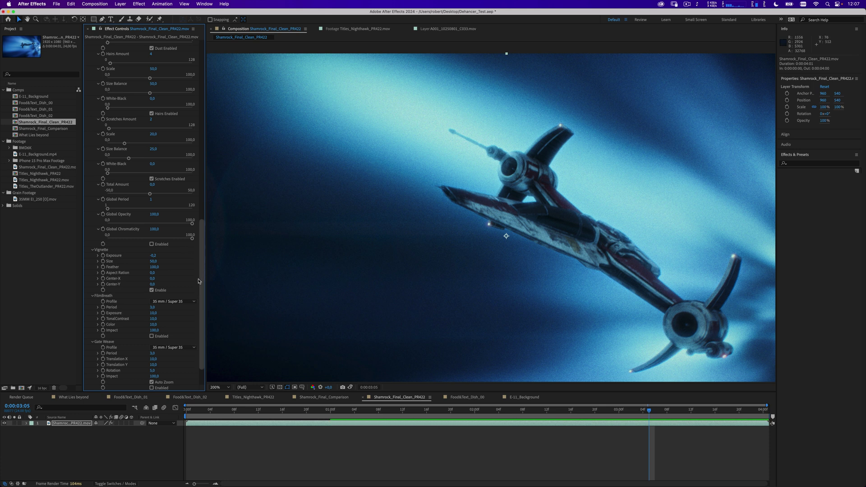
pyautogui.scroll(-2, 202, 271)
pyautogui.scroll(-1, 202, 272)
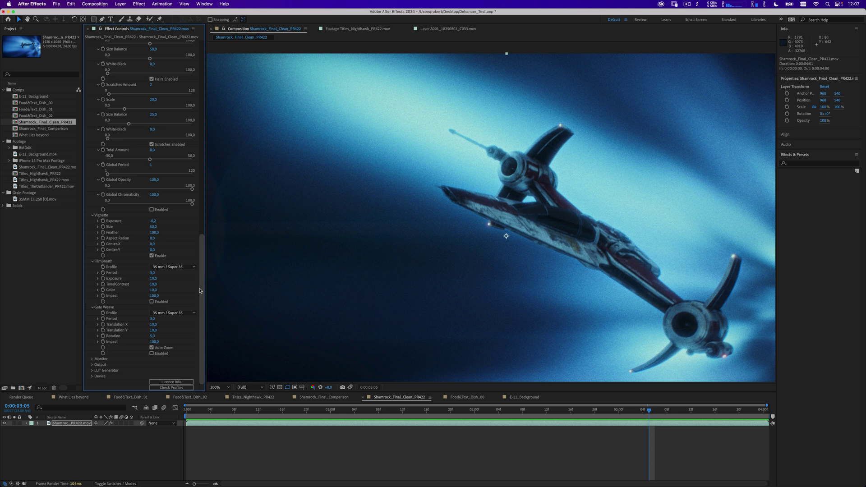
# - Play back the spaceship composition with the film look, then scrub to 0:00:01:16 at 100% zoom
pyautogui.scroll(15, 198, 290)
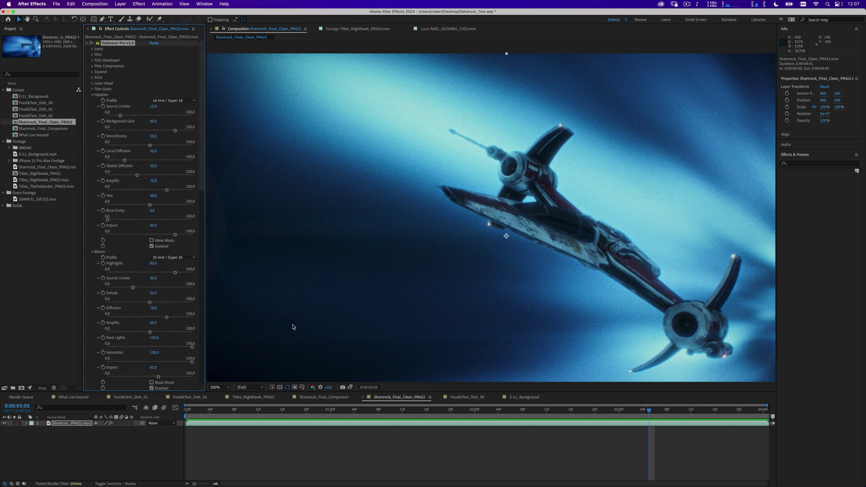
pyautogui.press('space')
pyautogui.scroll(-15, 144, 225)
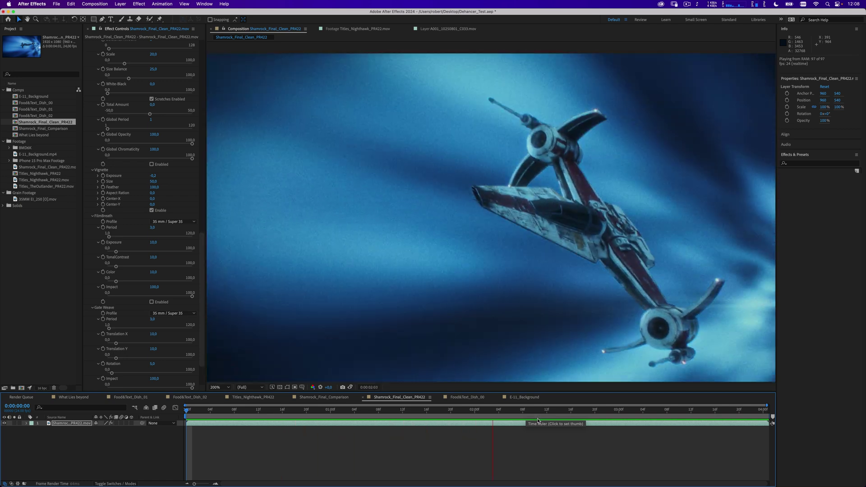
pyautogui.click(537, 420)
pyautogui.press(',')
pyautogui.moveTo(198, 417); pyautogui.dragTo(423, 418)
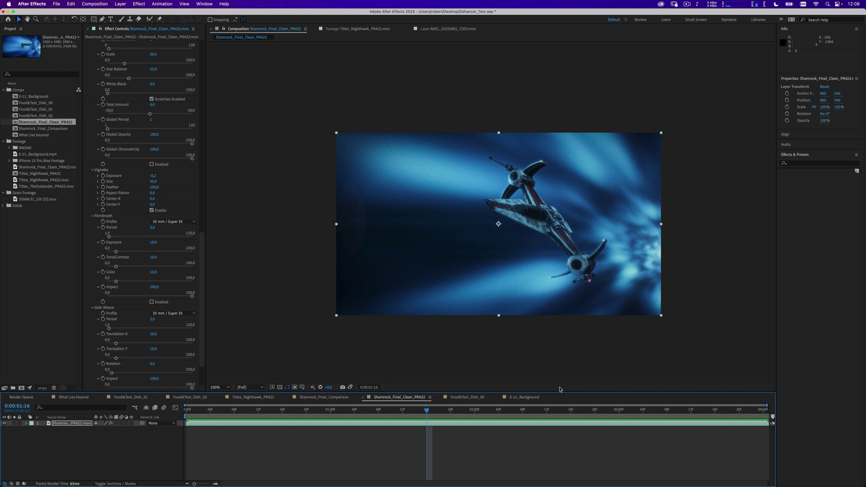
# - Open the Shamrock_Final_Comparison composition, select the 35mm grain footage layer and widen the layer name column
pyautogui.doubleClick(51, 129)
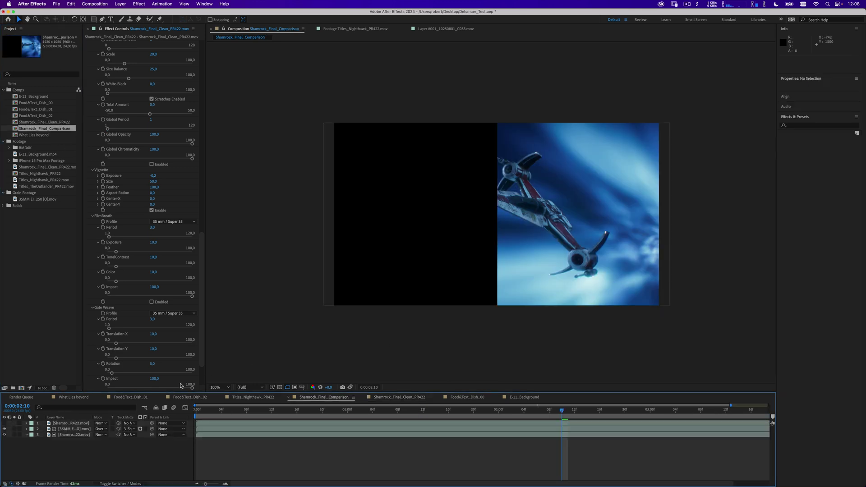
pyautogui.press('.')
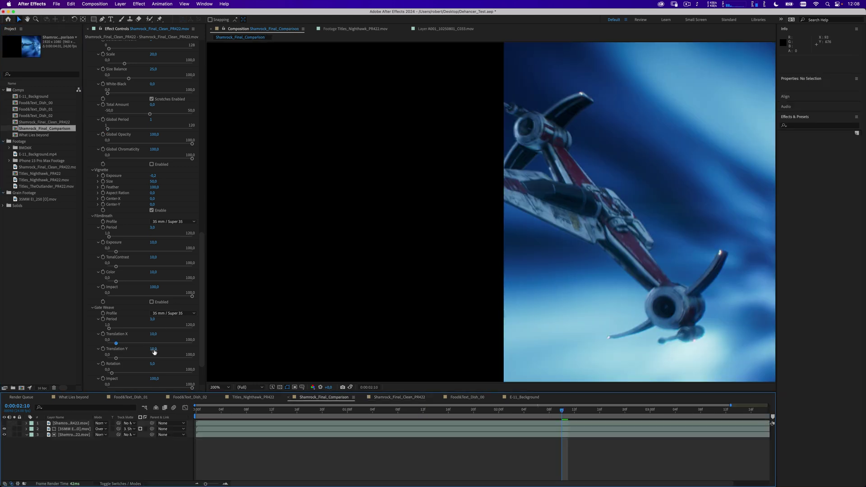
pyautogui.click(80, 430)
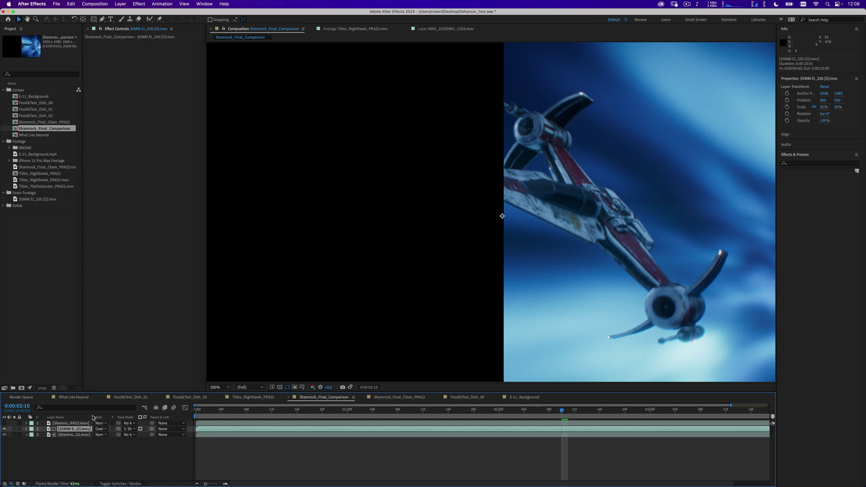
pyautogui.moveTo(93, 417); pyautogui.dragTo(122, 417)
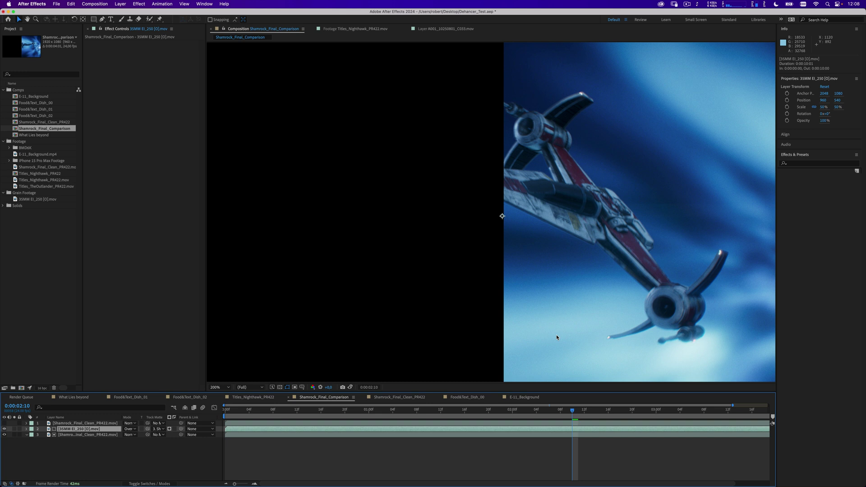
# - Solo the 35mm grain layer to view the scanned grain alone, unsolo it and keep its blending mode at Overlay
pyautogui.click(14, 429)
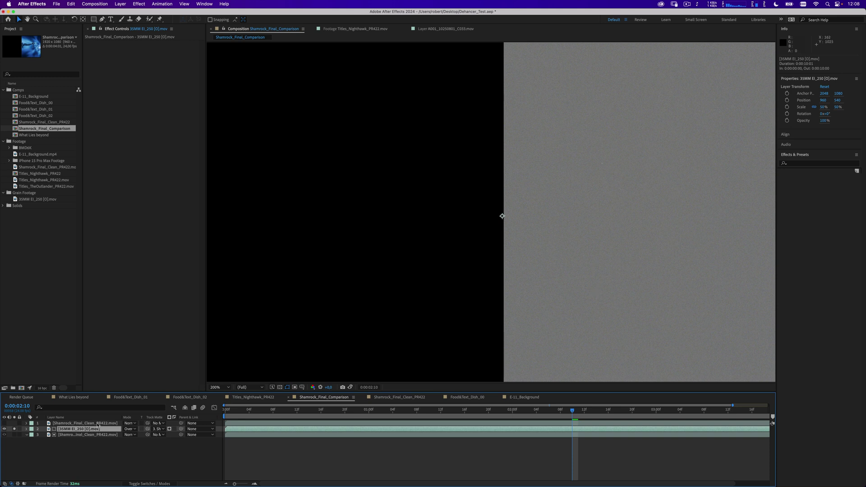
pyautogui.click(15, 429)
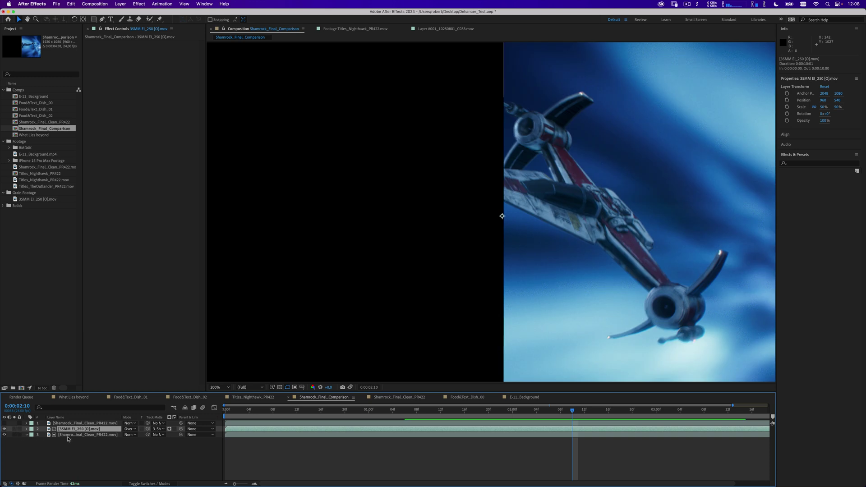
pyautogui.click(132, 429)
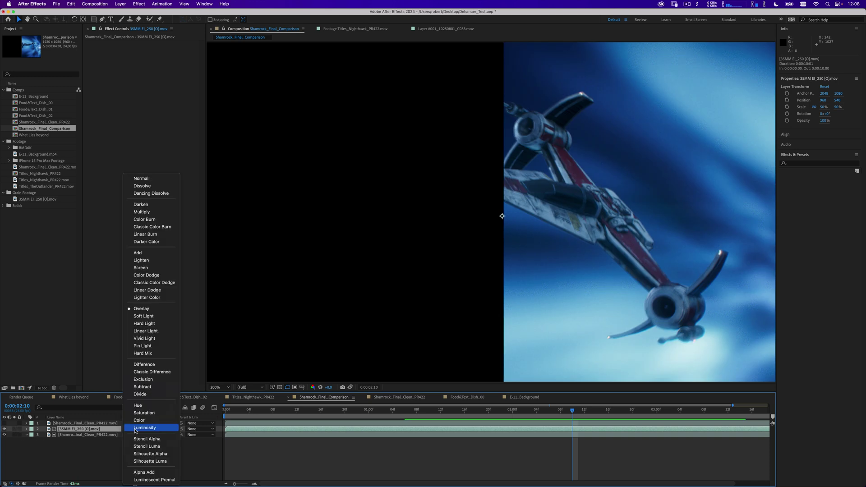
pyautogui.click(141, 309)
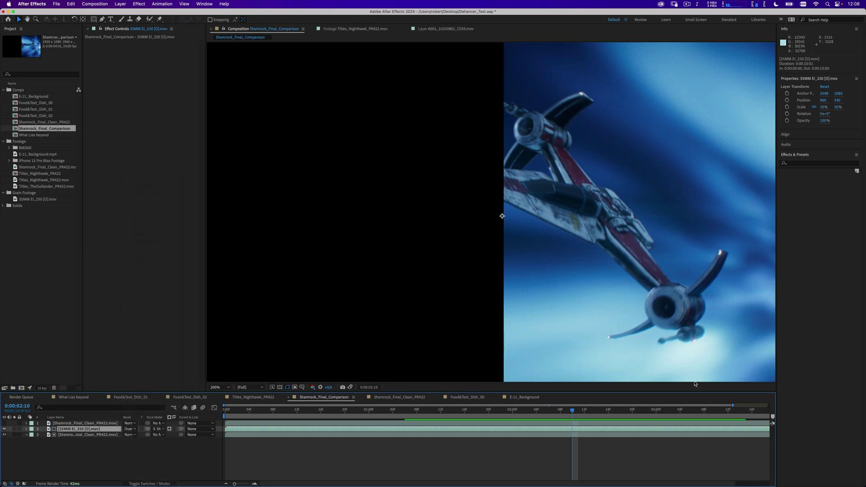
# - Inspect the scanned grain around the rear engine at 400% zoom, then show the top Shamrock_Final_Clean_PR422 layer to compare its Dehancer grain
pyautogui.press('.')
pyautogui.press('h')
pyautogui.moveTo(696, 368); pyautogui.dragTo(609, 221)
pyautogui.press('v')
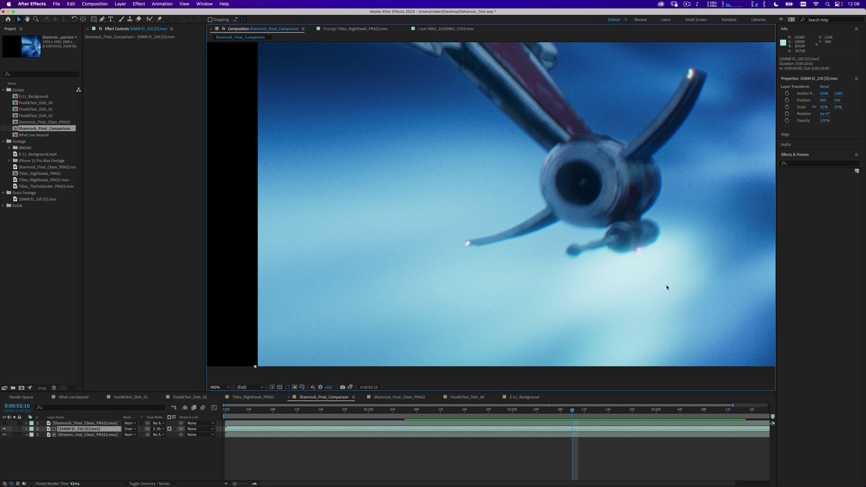
pyautogui.click(5, 423)
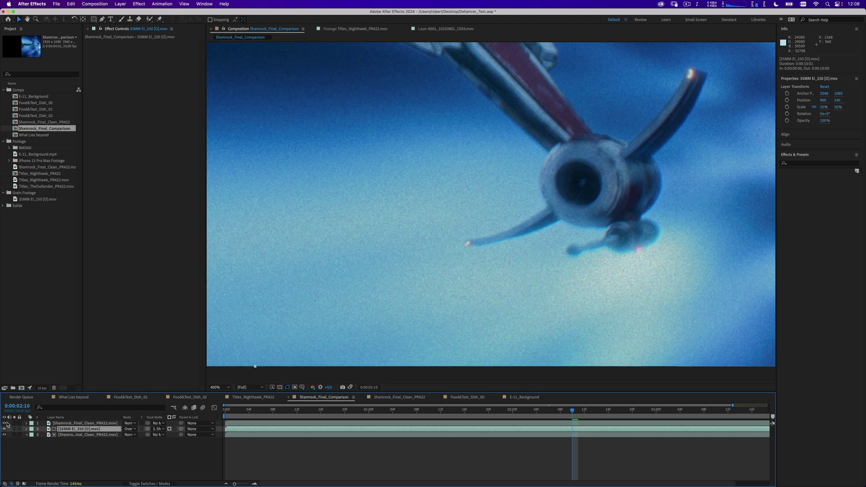
pyautogui.click(77, 423)
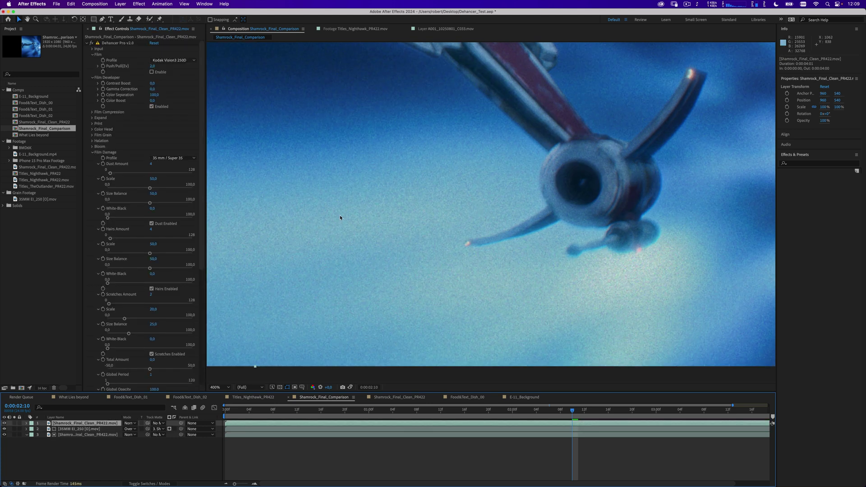
pyautogui.scroll(-3, 371, 237)
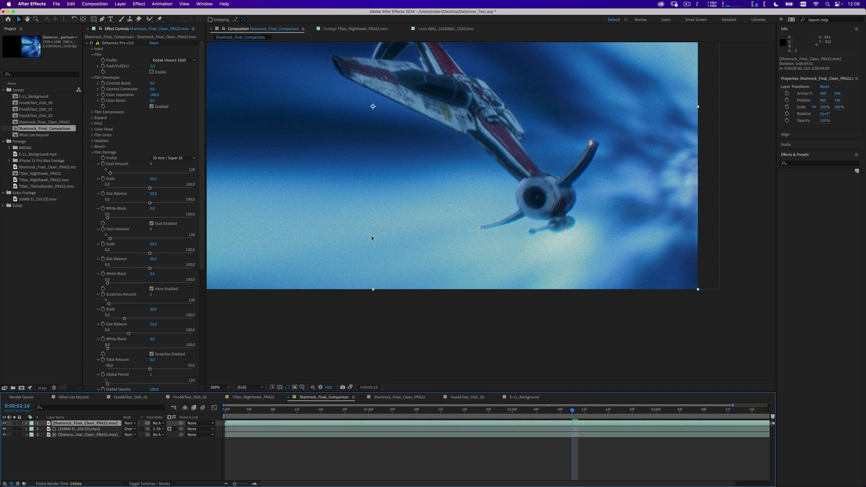
pyautogui.scroll(2, 574, 303)
pyautogui.press('v')
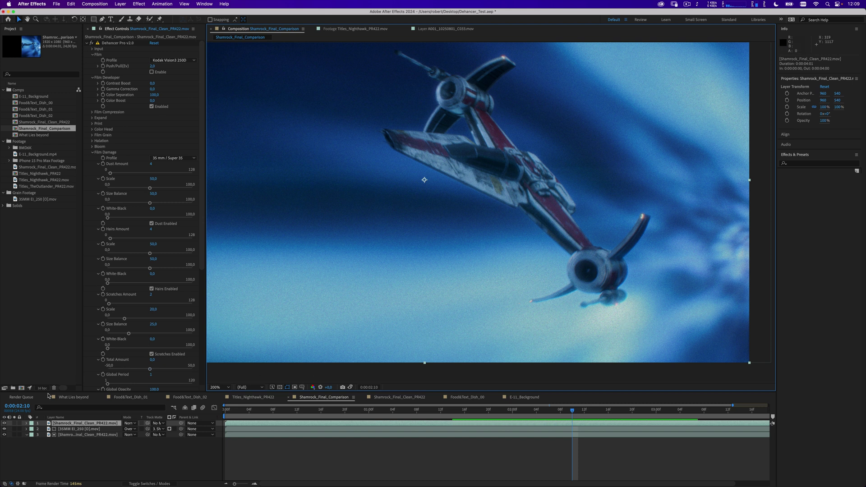
# - Move the top Shamrock_Final_Clean_PR422 layer to the bottom of the stack for a split comparison with the scanned grain
pyautogui.moveTo(67, 423); pyautogui.dragTo(70, 446)
pyautogui.press('h')
pyautogui.moveTo(406, 288); pyautogui.dragTo(491, 306)
pyautogui.press('v')
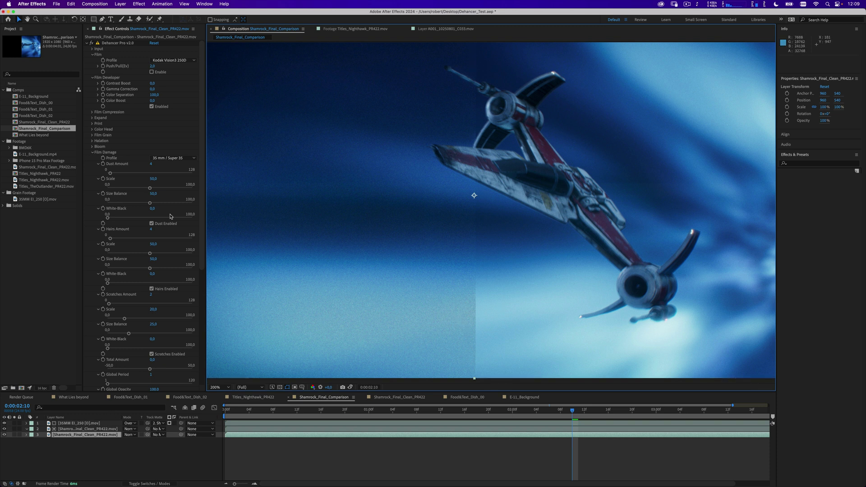
# - Collapse the Film Damage settings and expand the Film Grain settings on the bottom spaceship layer
pyautogui.click(92, 152)
pyautogui.click(92, 169)
pyautogui.click(56, 435)
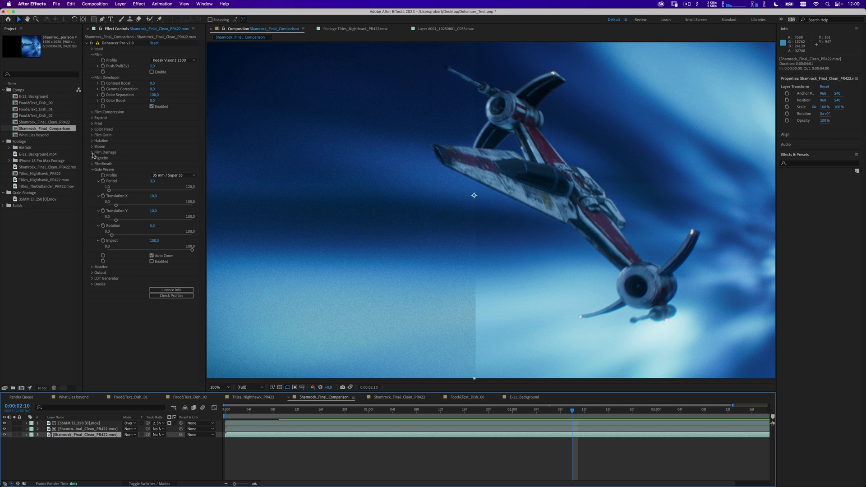
pyautogui.click(92, 134)
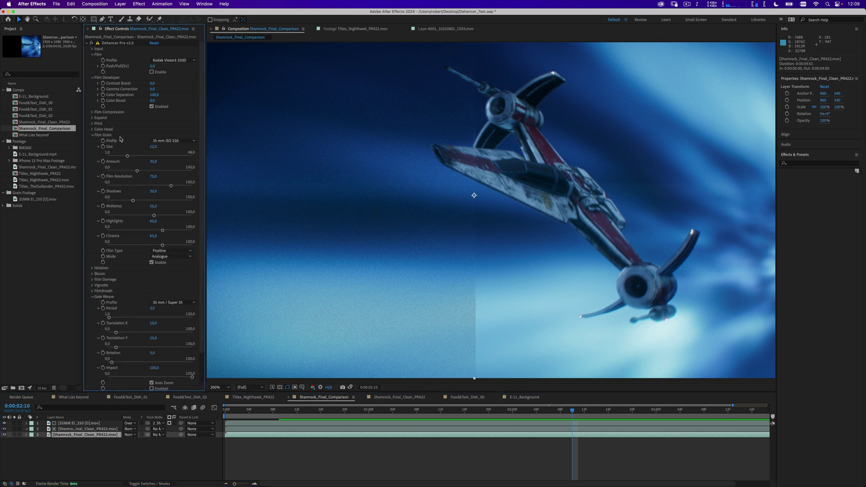
# - Try the 65 mm ISO 50 film grain profile on the bottom layer, then set the profile to 65 mm ISO 250
pyautogui.click(173, 141)
pyautogui.click(191, 224)
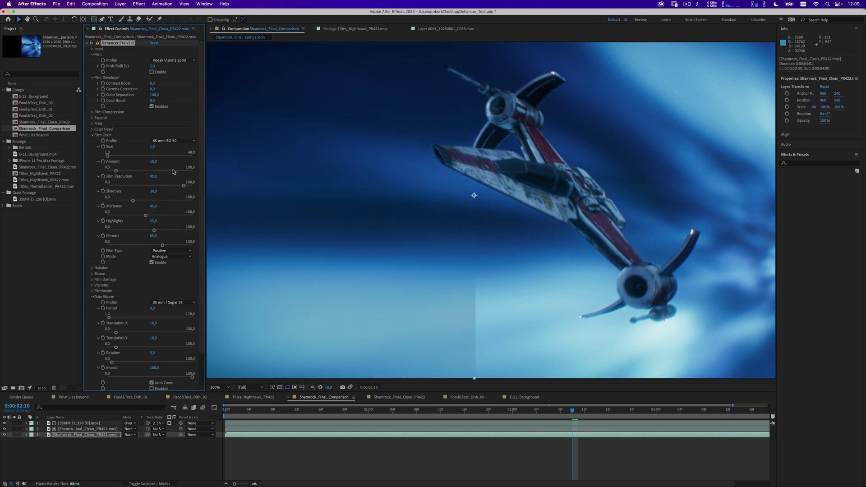
pyautogui.click(173, 140)
pyautogui.click(186, 233)
# - Compare the grain on both sides of the split line up close, then play the comparison from near its start at 100% zoom
pyautogui.press('.')
pyautogui.moveTo(513, 270); pyautogui.dragTo(514, 129)
pyautogui.moveTo(516, 227); pyautogui.dragTo(495, 226)
pyautogui.press(',')
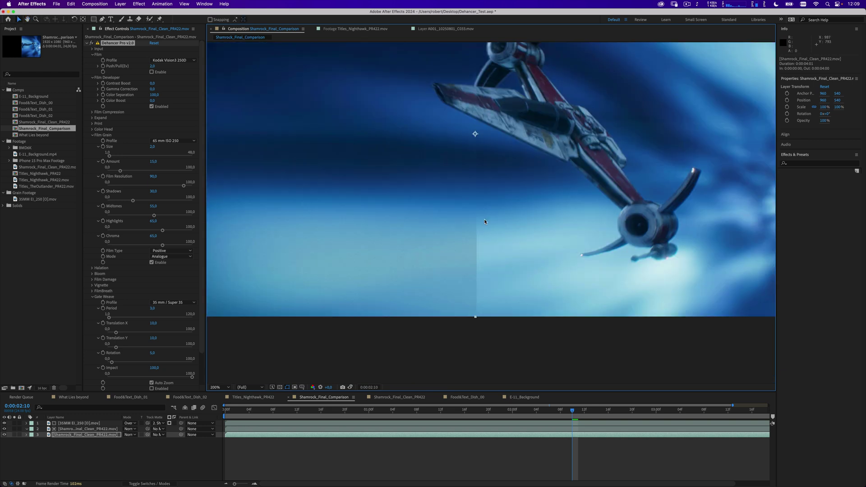
pyautogui.moveTo(513, 159); pyautogui.dragTo(508, 241)
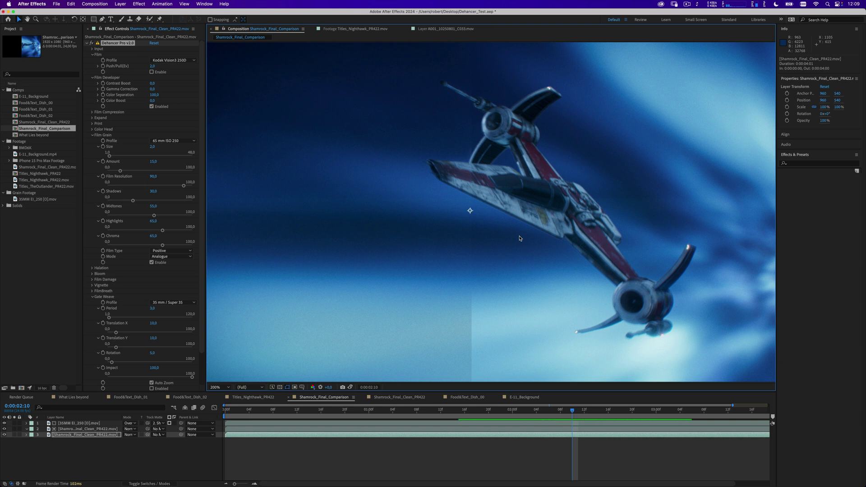
pyautogui.press(',')
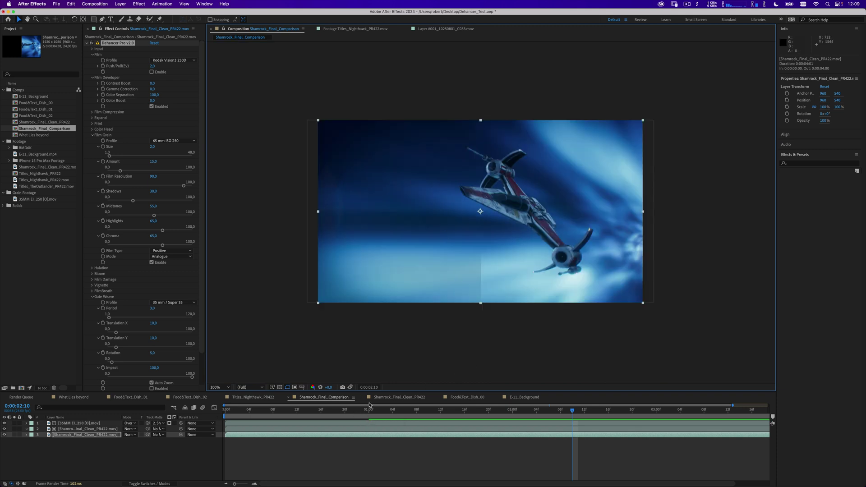
pyautogui.moveTo(266, 412); pyautogui.dragTo(249, 411)
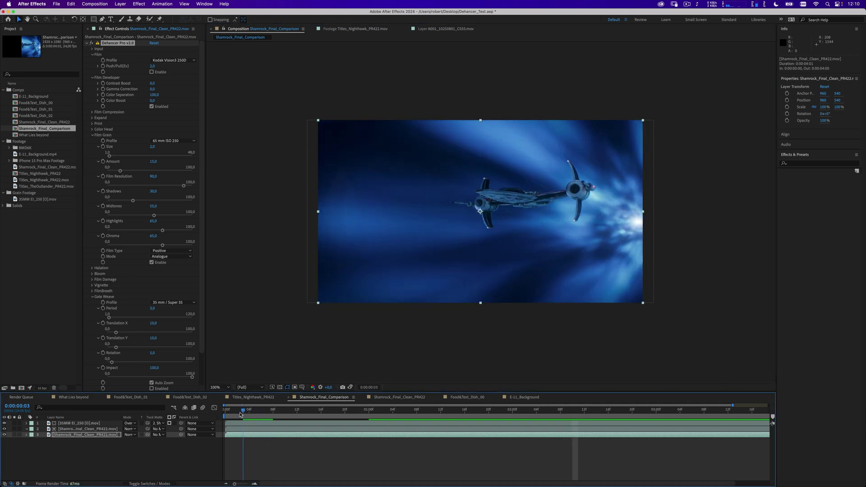
pyautogui.press('space')
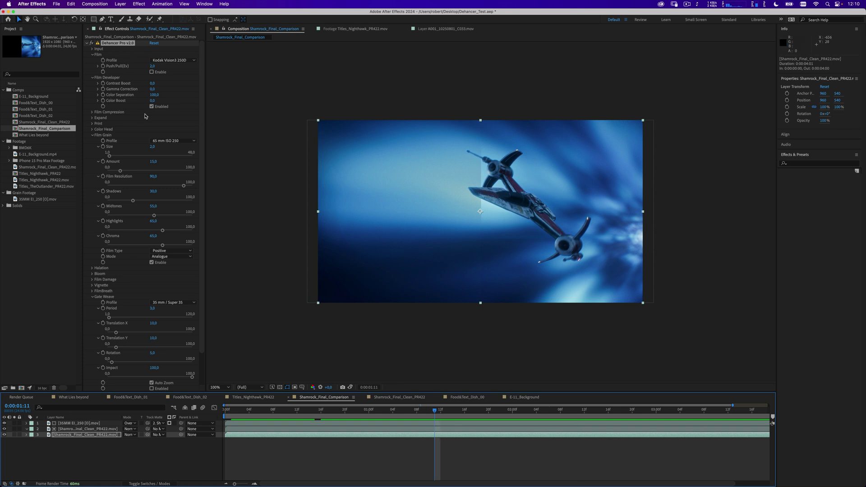
# - Open the What Lies beyond composition and review the ungraded grass footage by playing and scrubbing it, enlarging the view to 100%
pyautogui.doubleClick(40, 135)
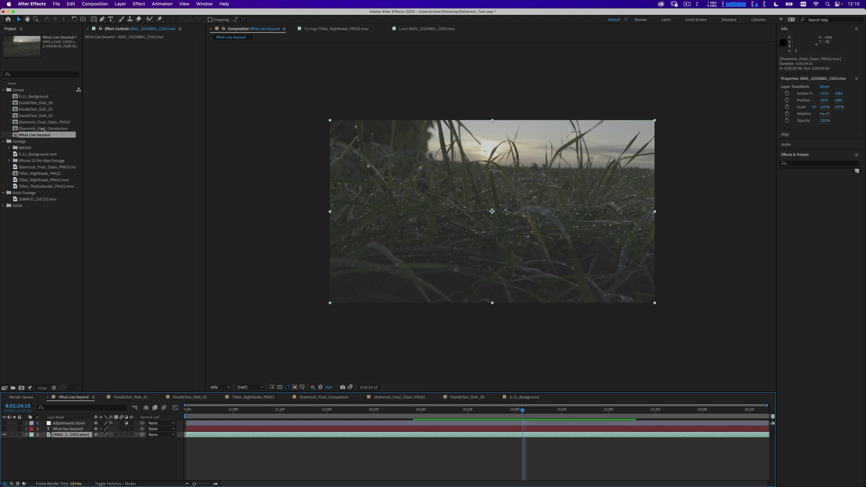
pyautogui.moveTo(417, 409); pyautogui.dragTo(186, 423)
pyautogui.press('space')
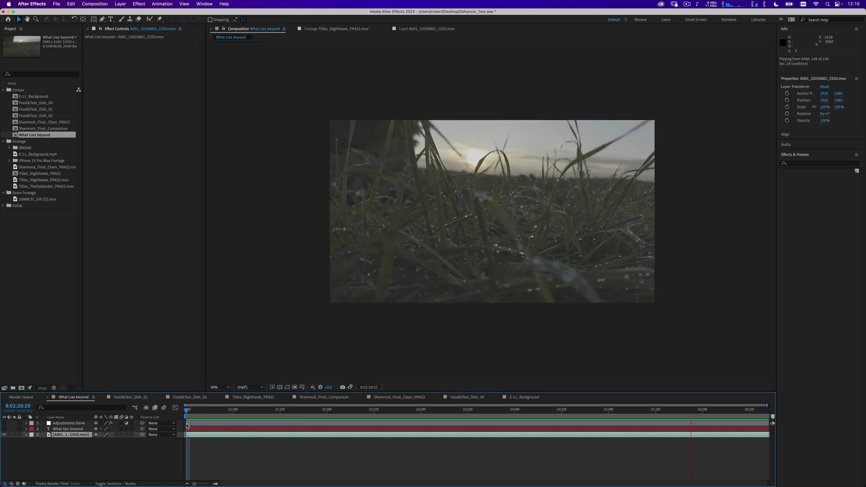
pyautogui.press('space')
pyautogui.moveTo(241, 416); pyautogui.dragTo(559, 447)
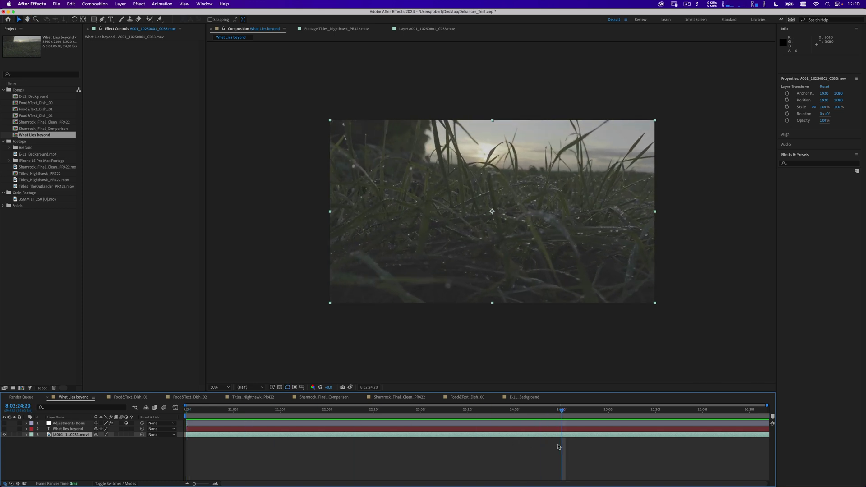
pyautogui.press('/')
pyautogui.moveTo(508, 409); pyautogui.dragTo(377, 421)
pyautogui.press('space')
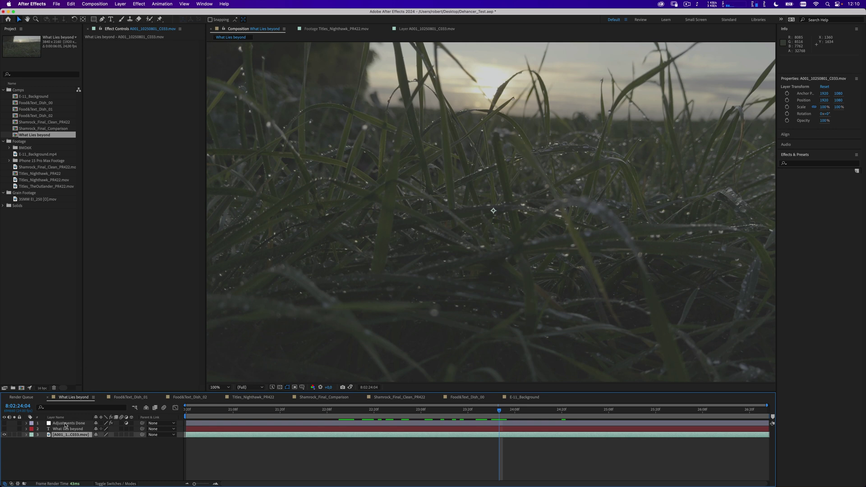
# - Add a new adjustment layer directly above the grass footage layer
pyautogui.click(139, 6)
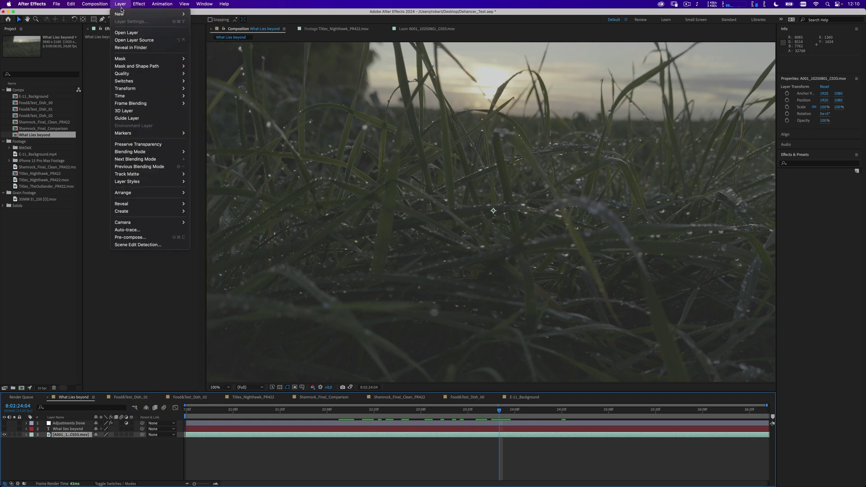
pyautogui.moveTo(135, 14)
pyautogui.click(204, 59)
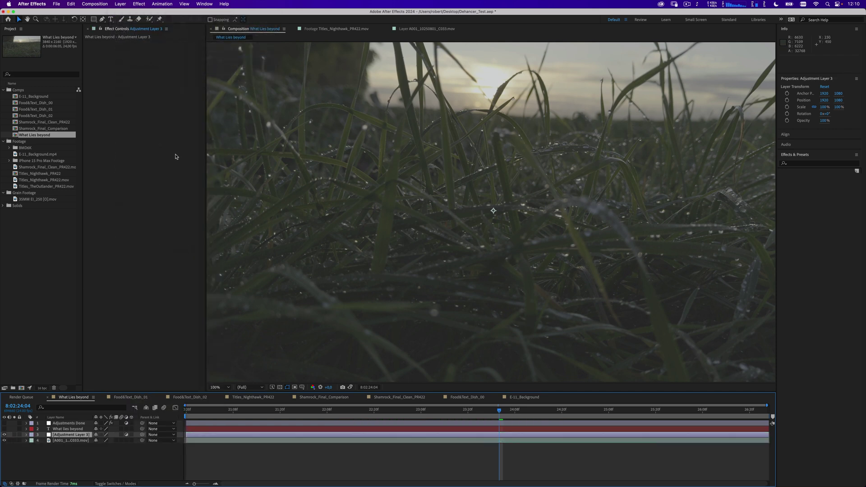
# - Apply the Dehancer Pro v2.0 effect to the new adjustment layer above the grass footage
pyautogui.hotkey('ctrl', 'space')
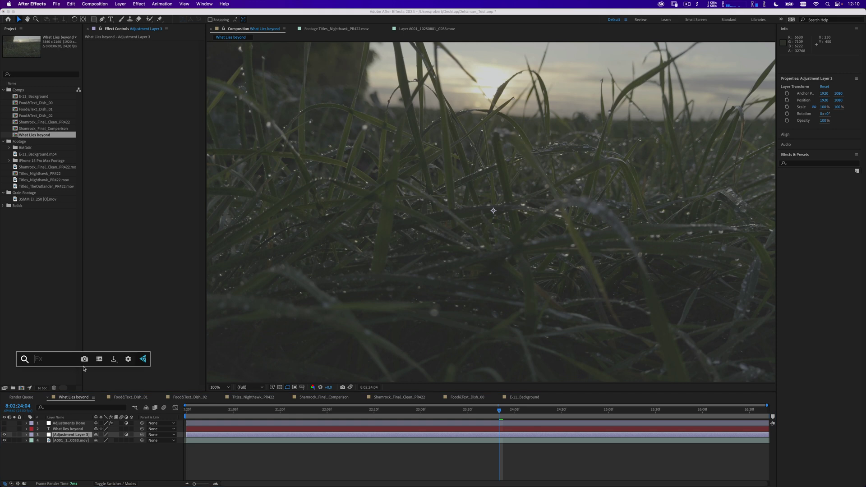
pyautogui.write('deh')
pyautogui.press('Down')
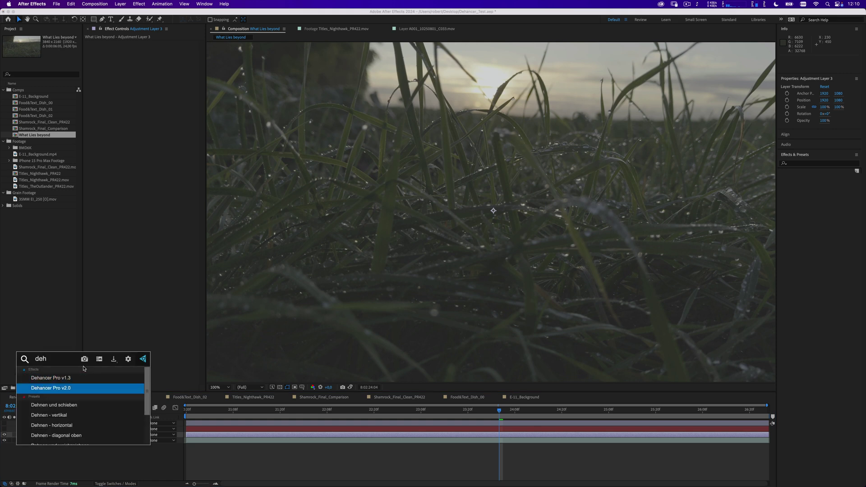
pyautogui.press('Return')
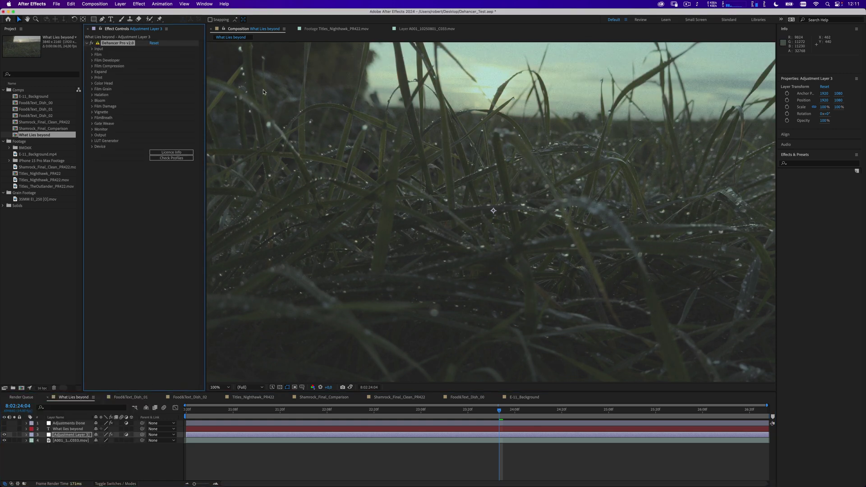
# - Set the Dehancer input source to Choose Camera and the camera to Blackmagic Design / Pocket Cinema Camera 4K / Film
pyautogui.click(92, 49)
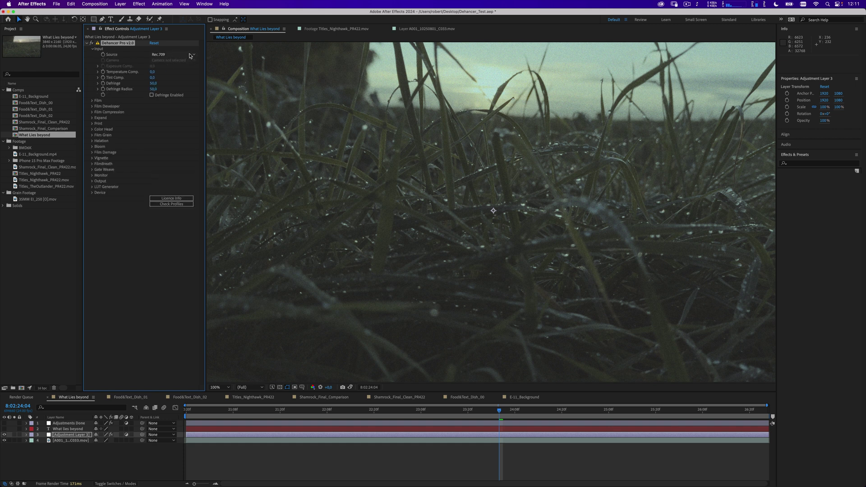
pyautogui.click(191, 55)
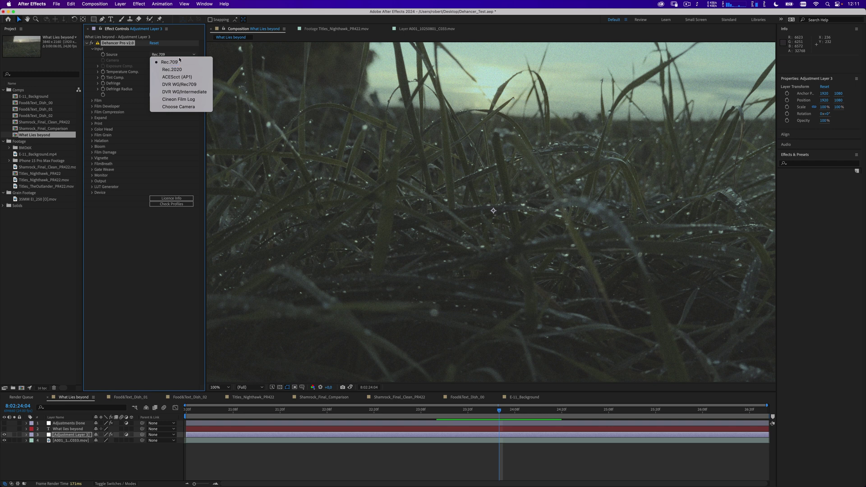
pyautogui.click(181, 107)
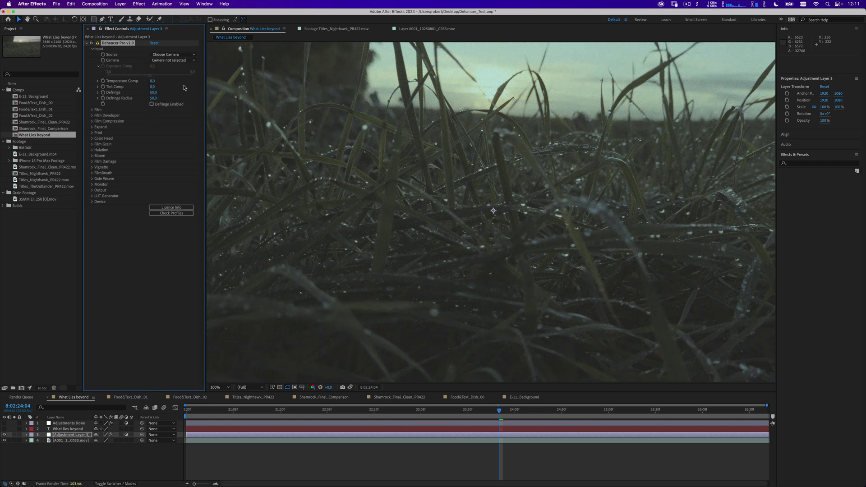
pyautogui.click(184, 60)
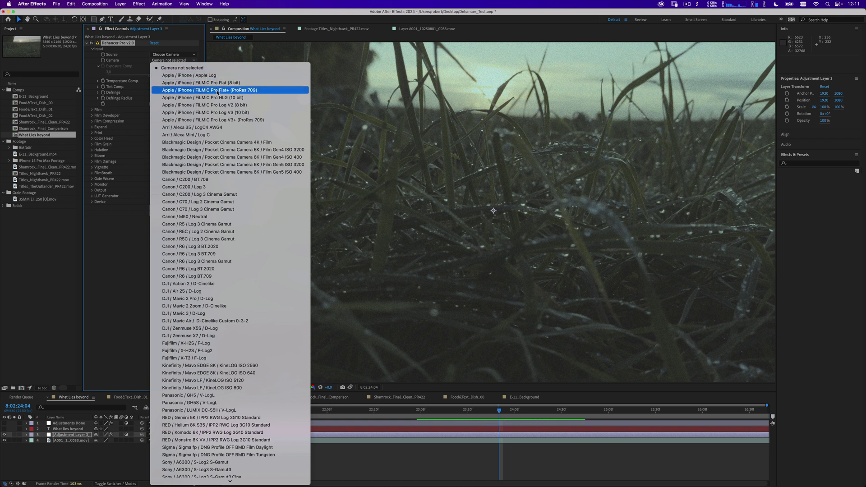
pyautogui.click(238, 143)
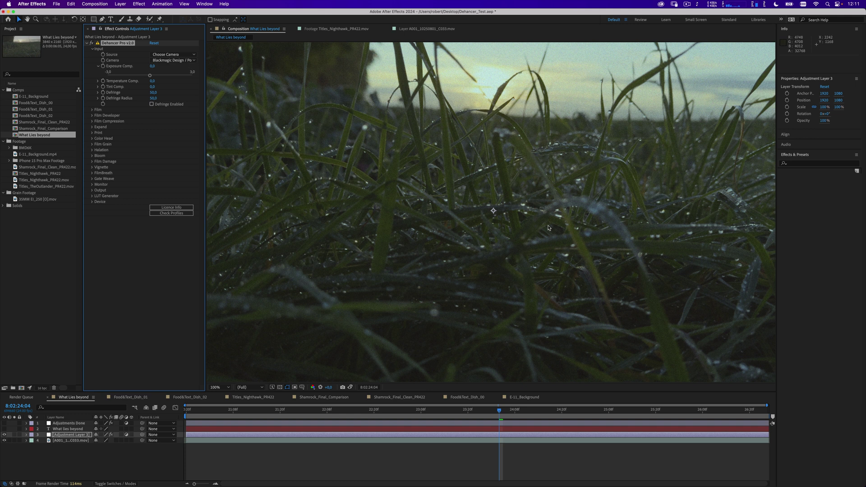
# - Review the camera-profiled grass footage by scrubbing it at 50% zoom and playing it at 100%
pyautogui.press(',')
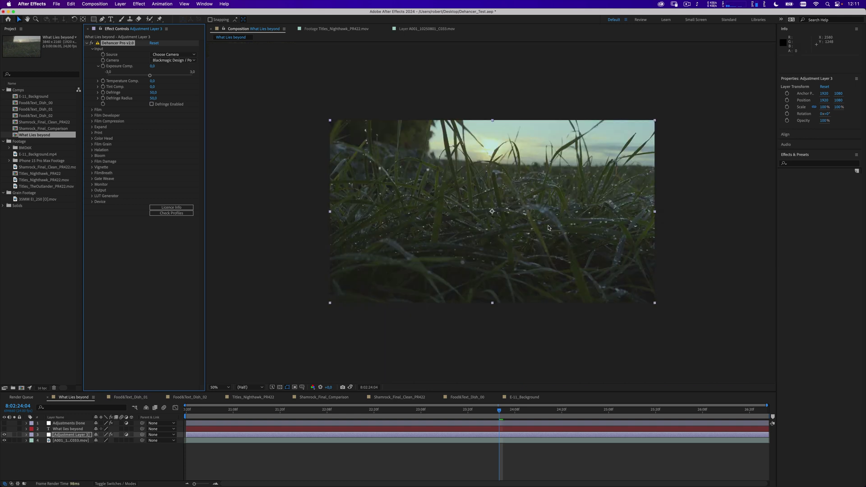
pyautogui.moveTo(500, 410); pyautogui.dragTo(614, 427)
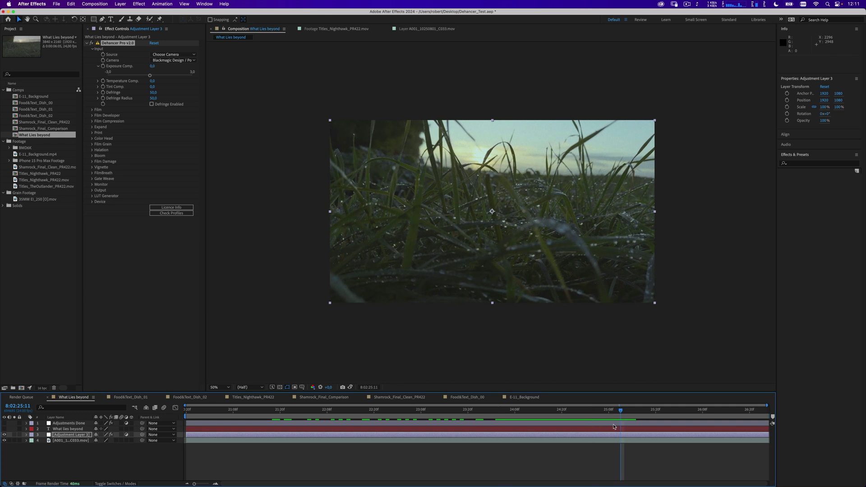
pyautogui.press('.')
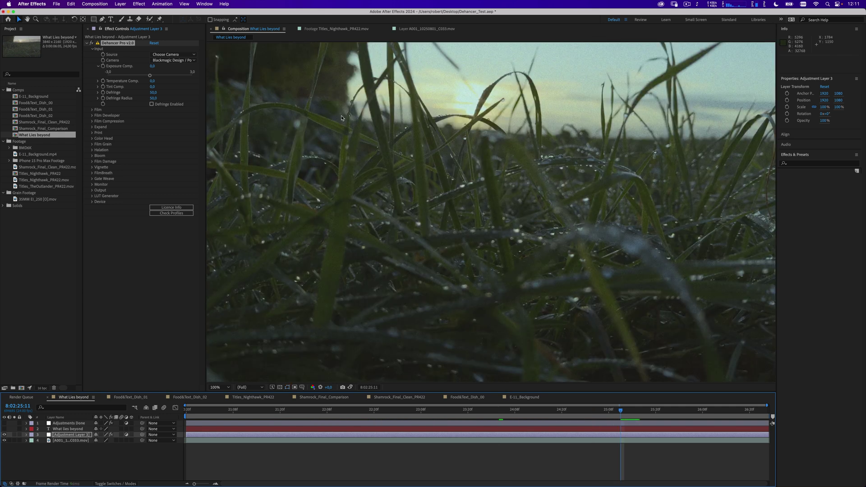
pyautogui.press('space')
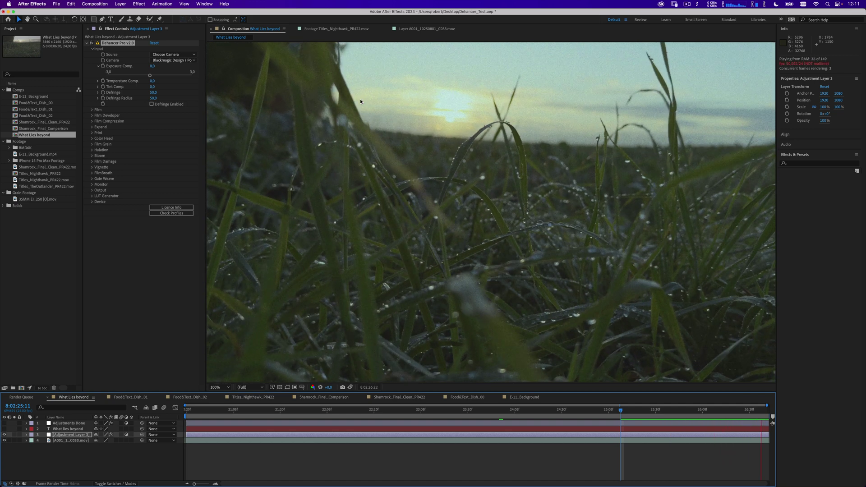
pyautogui.press('space')
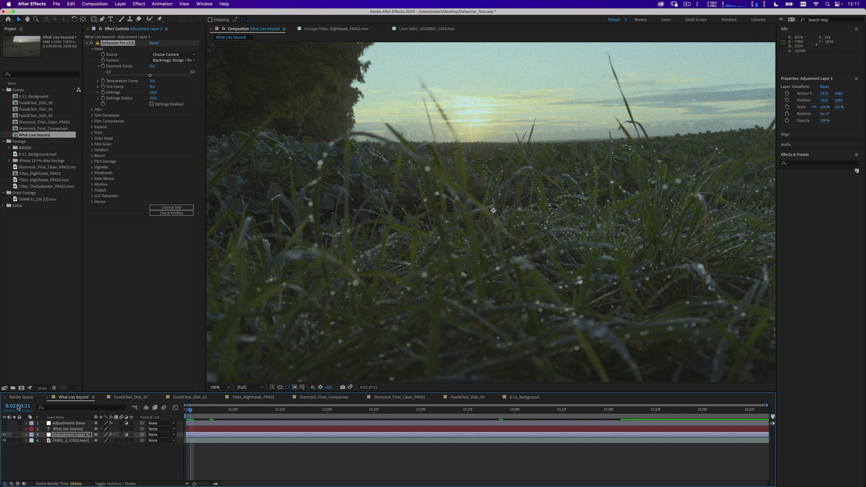
# - Show the What lies beyond title layer and check it over the graded footage, scrubbing and enlarging to 200%
pyautogui.click(4, 429)
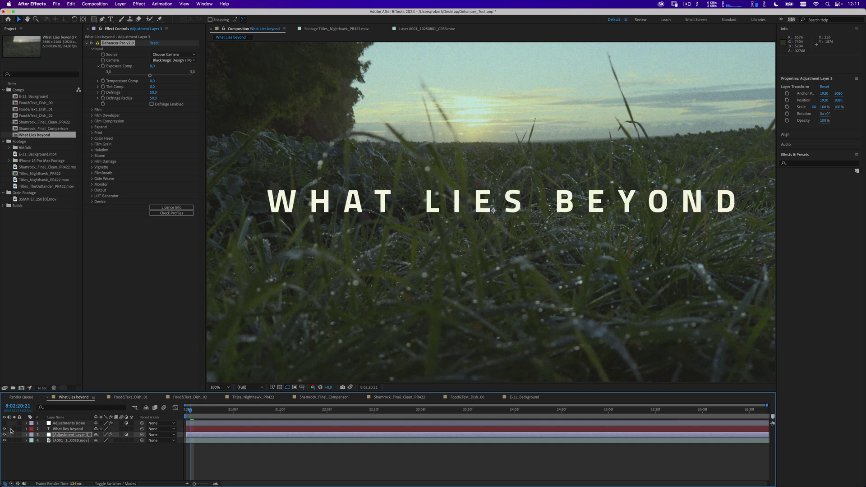
pyautogui.moveTo(485, 411); pyautogui.dragTo(635, 418)
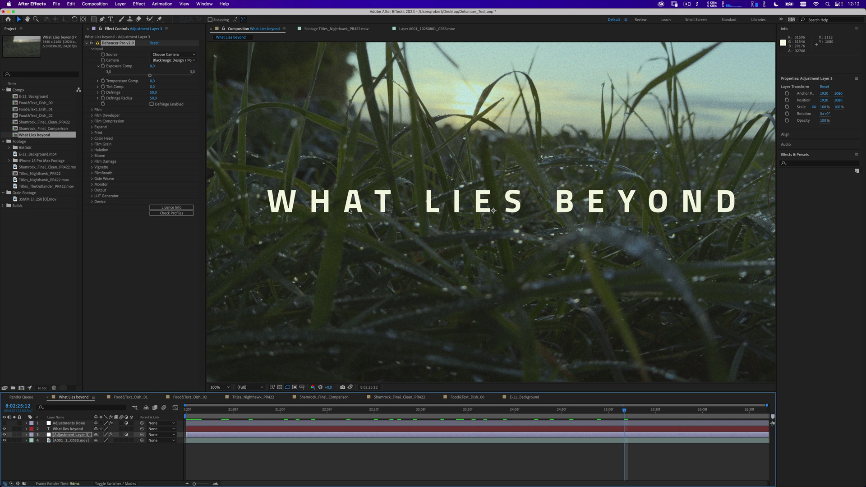
pyautogui.press('.')
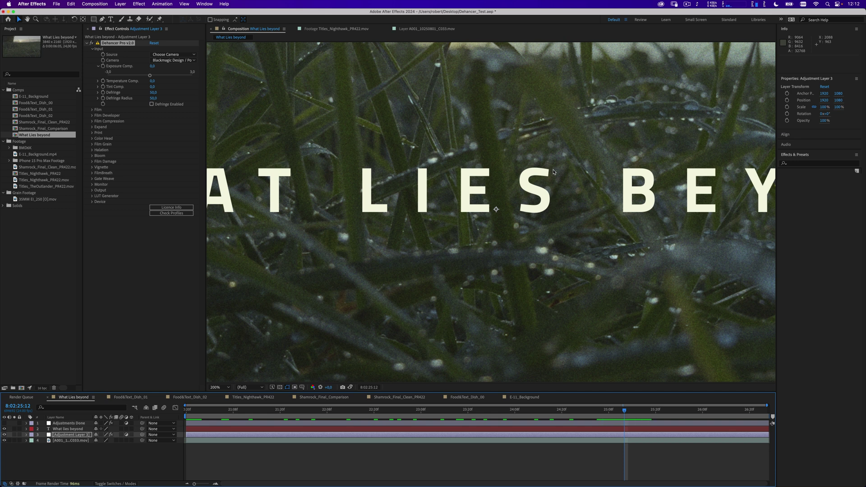
# - Hide the new adjustment layer and expand the Lumetri Color settings of the Adjustments Done layer
pyautogui.click(4, 435)
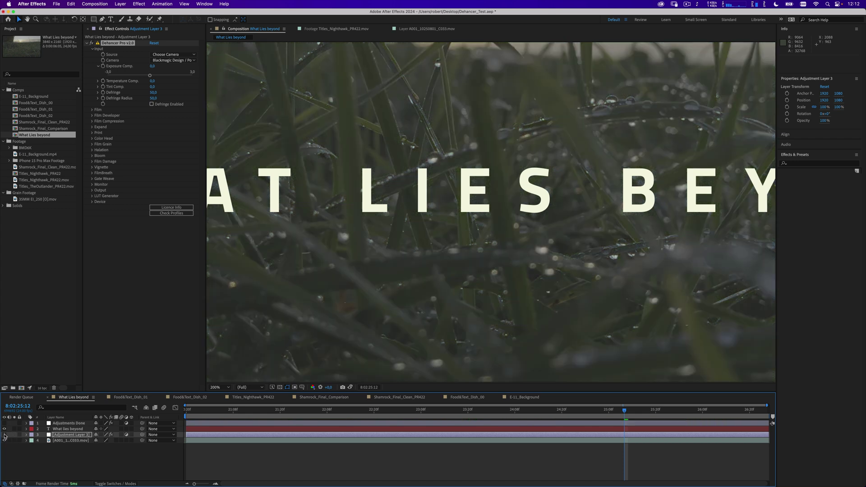
pyautogui.click(63, 424)
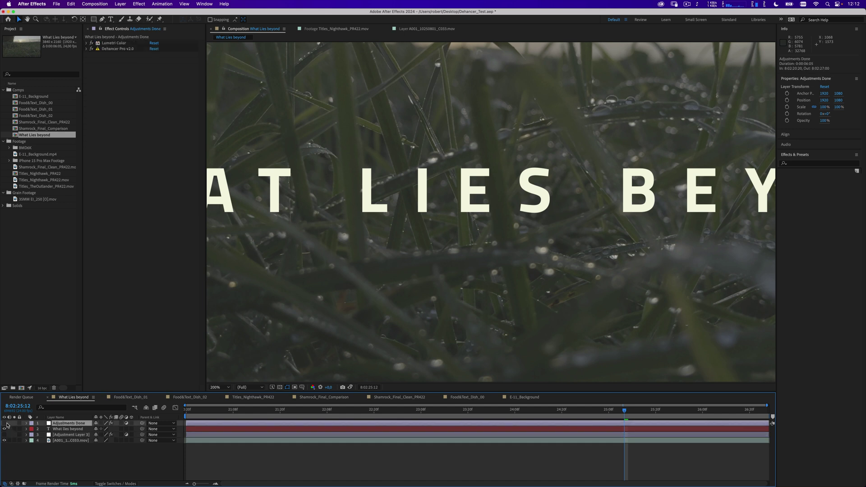
pyautogui.click(86, 43)
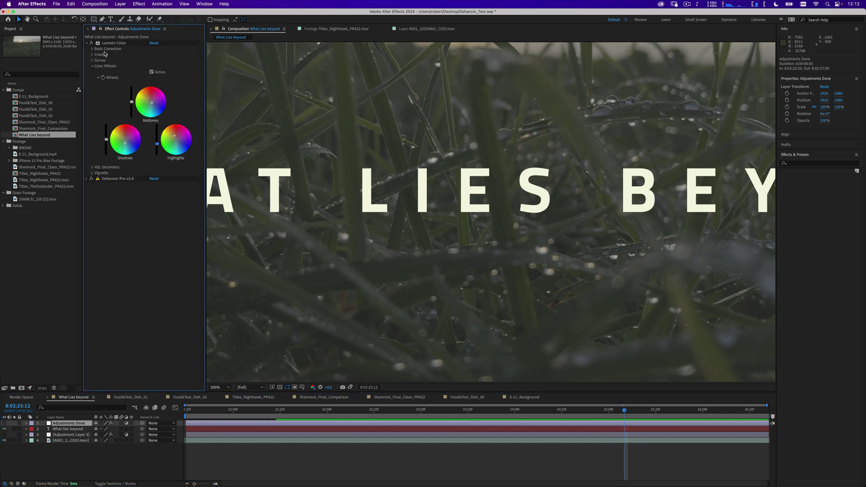
# - Show the Adjustments Done layer to view its Lumetri grade alone, then enable its Dehancer Pro v2.0 effect
pyautogui.click(5, 423)
pyautogui.click(4, 423)
pyautogui.press(',')
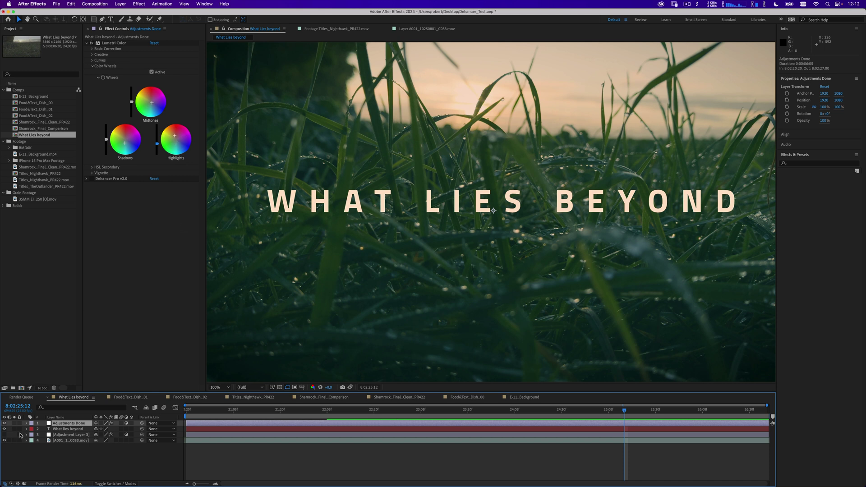
pyautogui.click(92, 179)
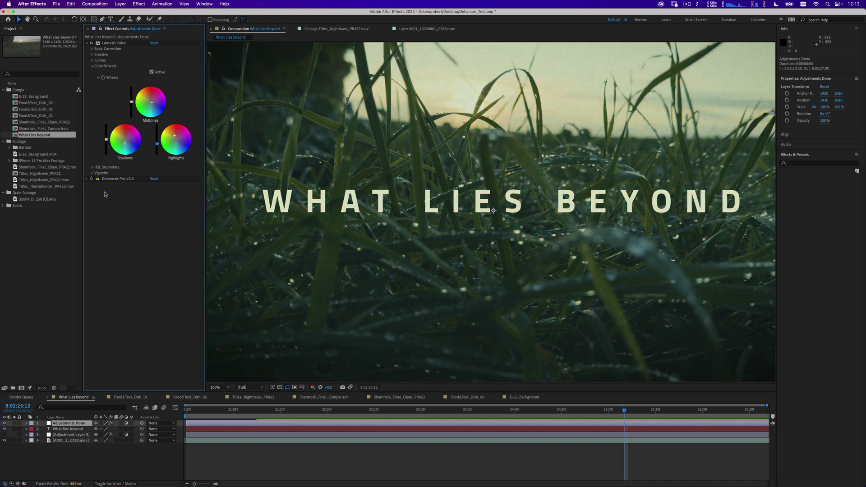
# - Inspect the grain on the title at 400% zoom, then expand the Dehancer Pro settings to view Gate Weave
pyautogui.scroll(2, 467, 287)
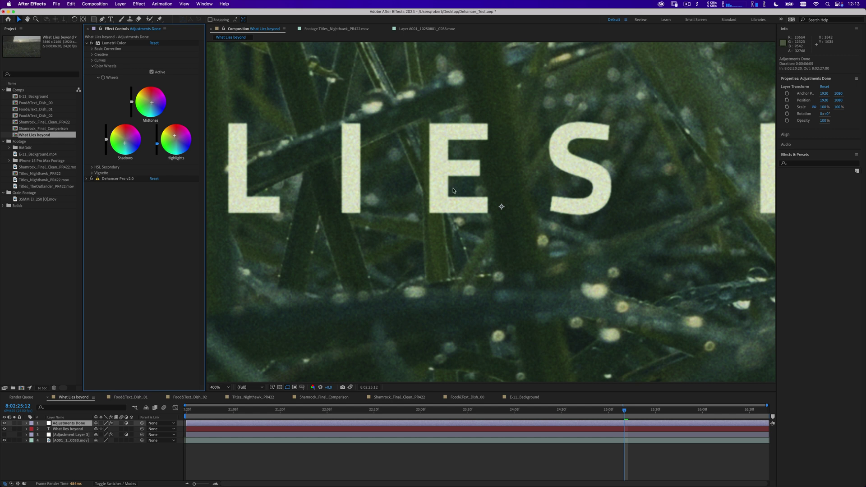
pyautogui.scroll(-2, 504, 181)
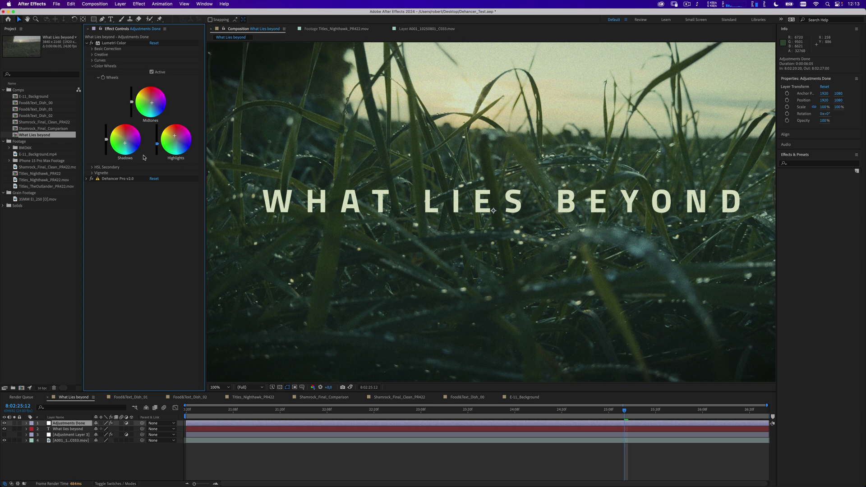
pyautogui.click(87, 179)
pyautogui.scroll(-2, 88, 181)
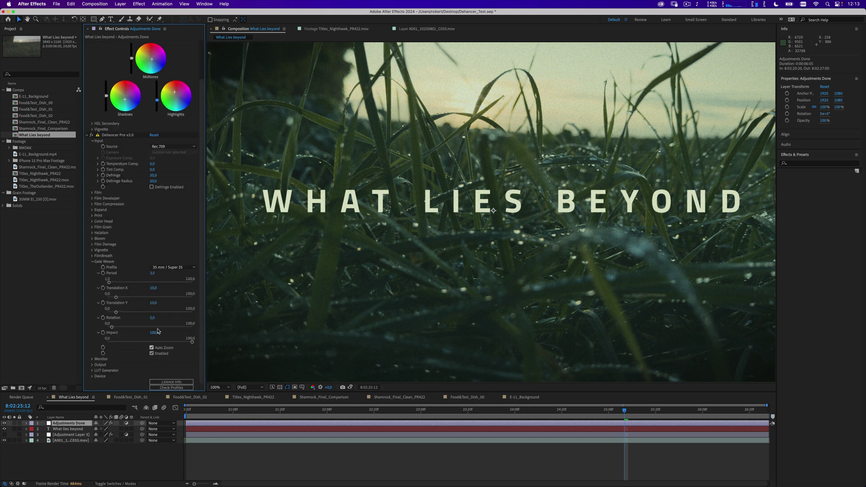
# - Show the guides in the composition view to get a reference line beneath the title
pyautogui.click(188, 4)
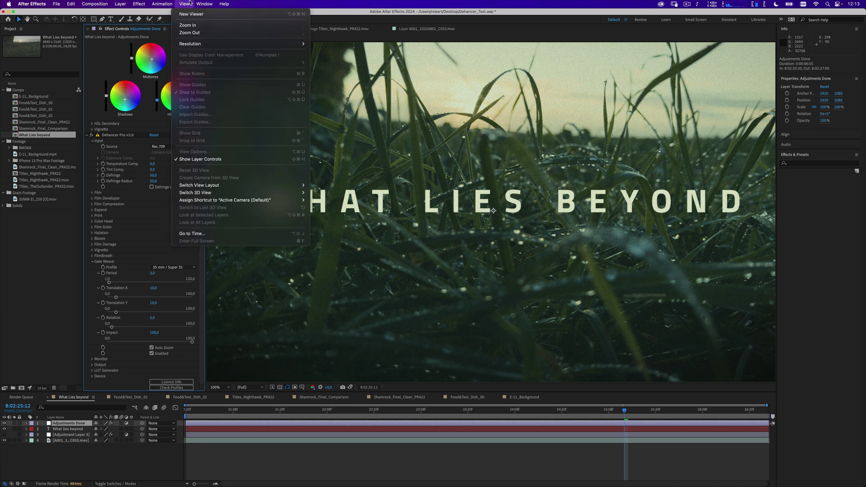
pyautogui.moveTo(202, 4)
pyautogui.press('Escape')
pyautogui.click(248, 181)
pyautogui.click(184, 4)
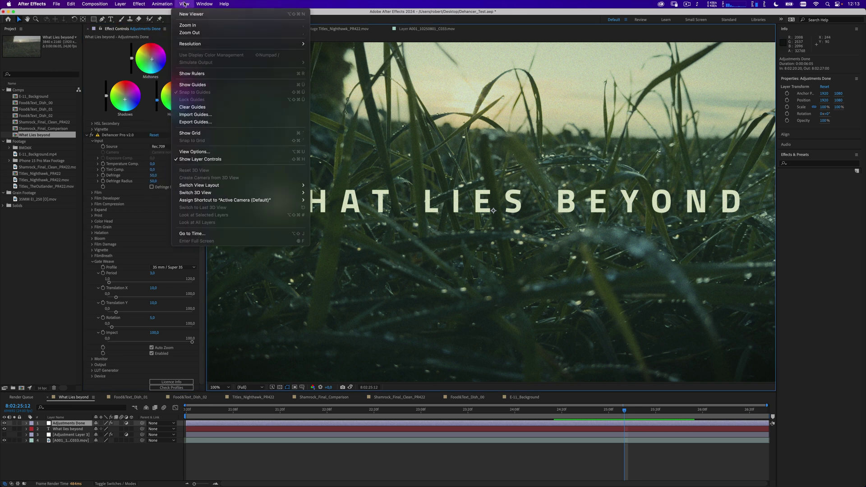
pyautogui.click(192, 85)
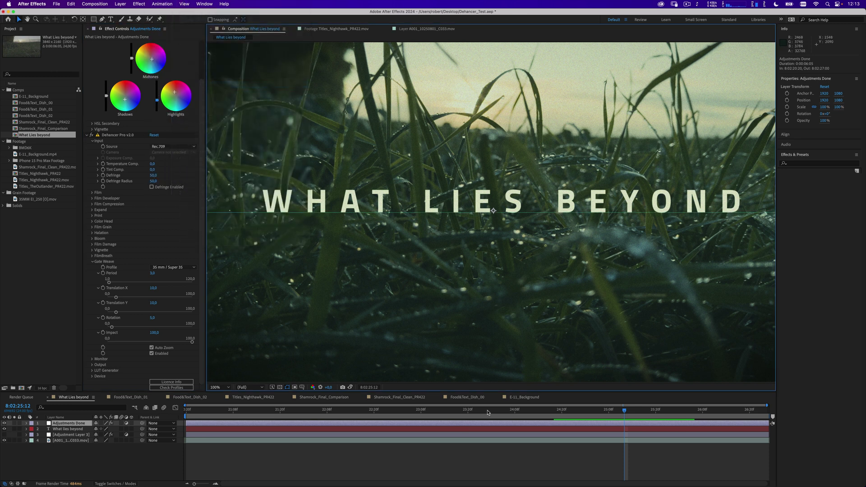
# - Start the work area at 8:02:23:23 and play the title's gate weave against the guide at up to 200% zoom
pyautogui.press('space')
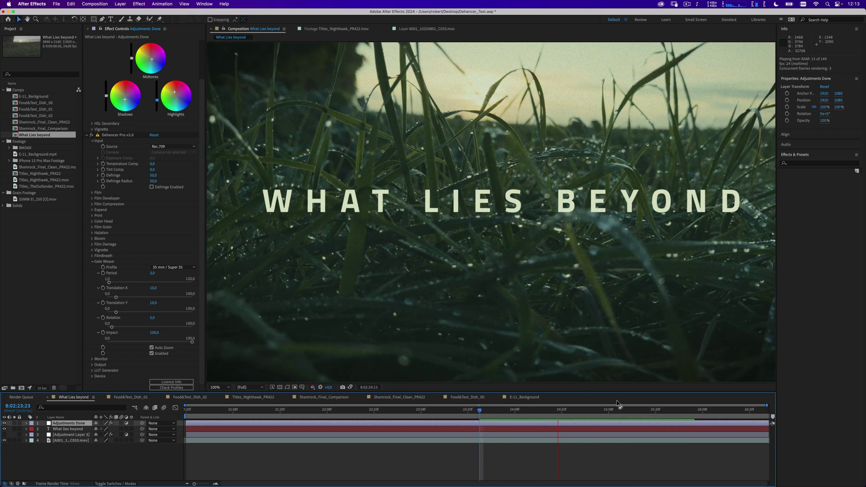
pyautogui.press('.')
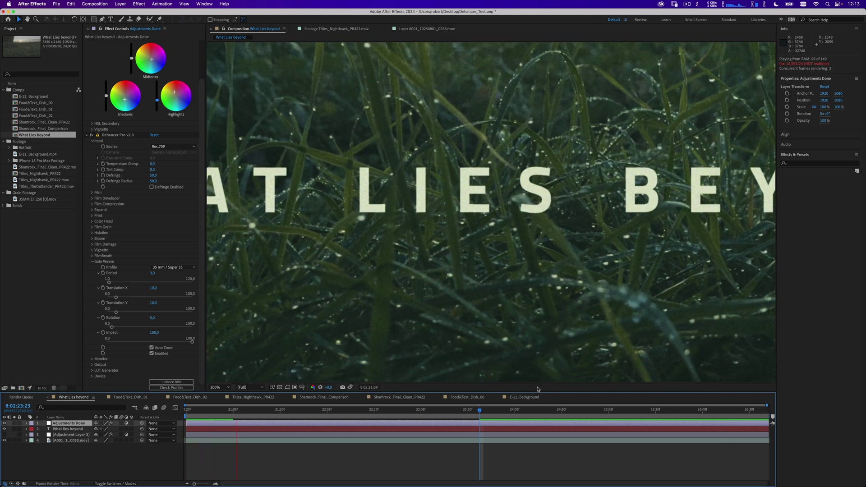
pyautogui.press('space')
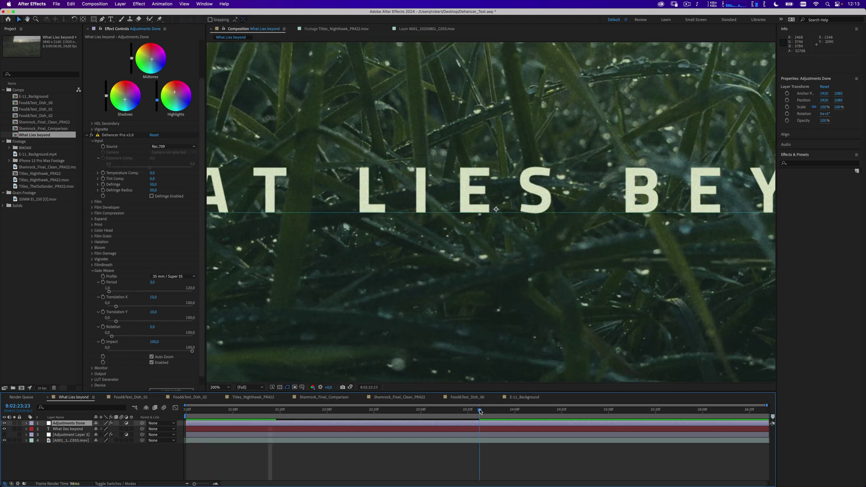
pyautogui.press('space')
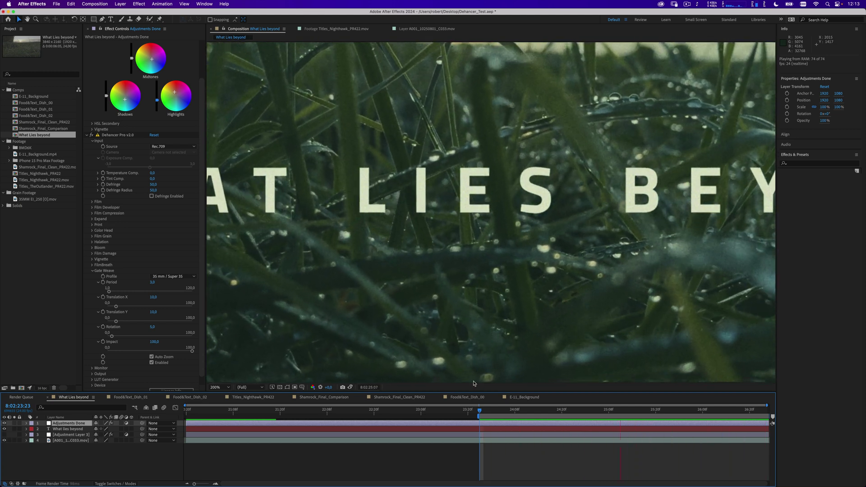
pyautogui.press('space')
# - Examine the title's frame-to-frame movement against the guide at 400% zoom around 8:02:25, then review the Gate Weave settings
pyautogui.moveTo(479, 411); pyautogui.dragTo(612, 404)
pyautogui.press('.')
pyautogui.click(484, 410)
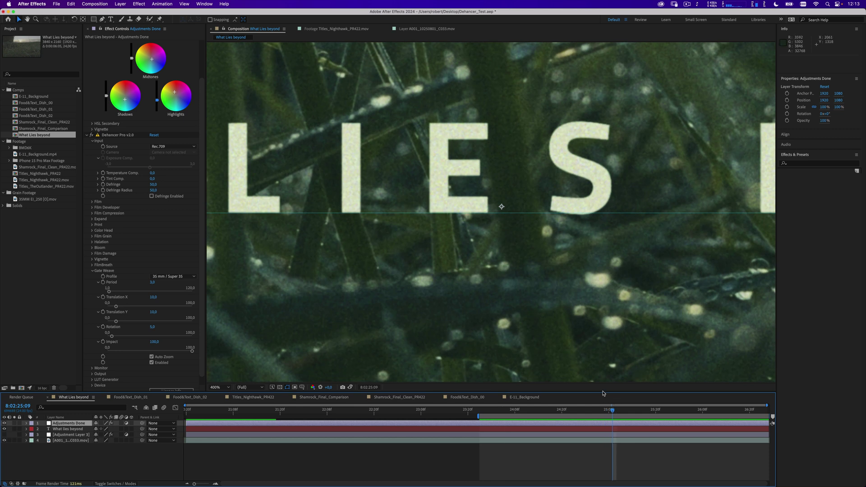
pyautogui.click(606, 410)
pyautogui.press('space')
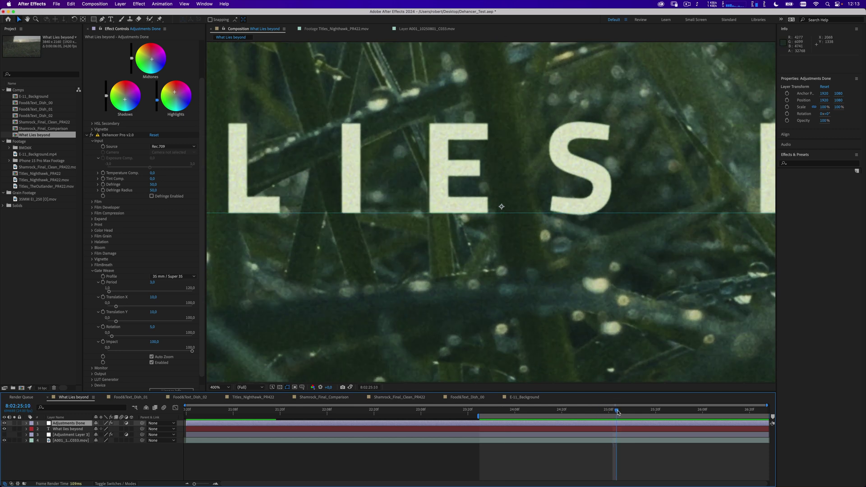
pyautogui.press('space')
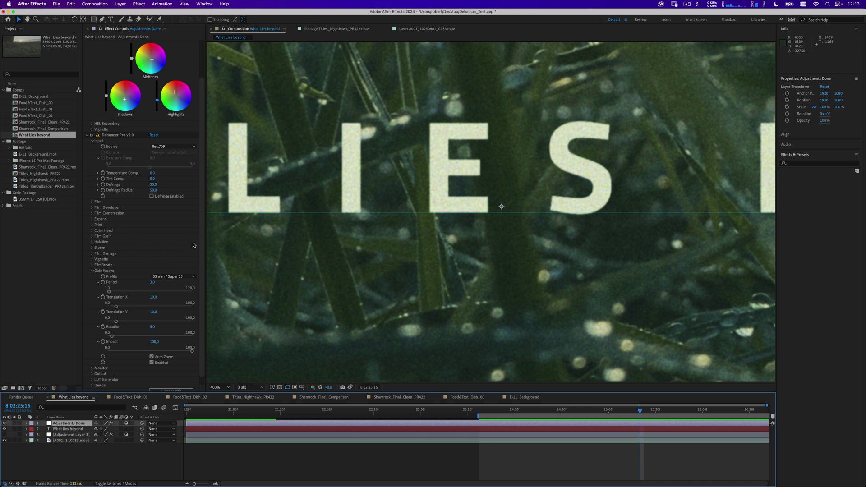
pyautogui.scroll(-1, 203, 246)
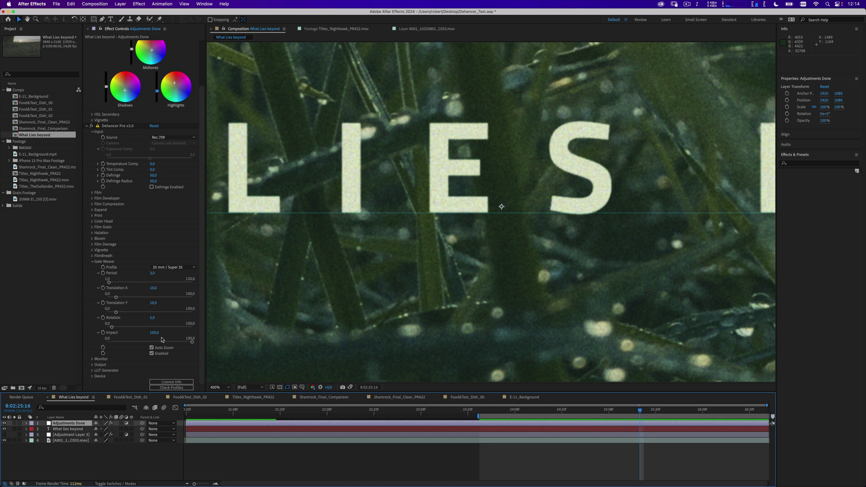
# - Scrub and play the title around 8:02:25 at 400% zoom to examine its gate weave, and return to a 50% view of the frame
pyautogui.click(588, 413)
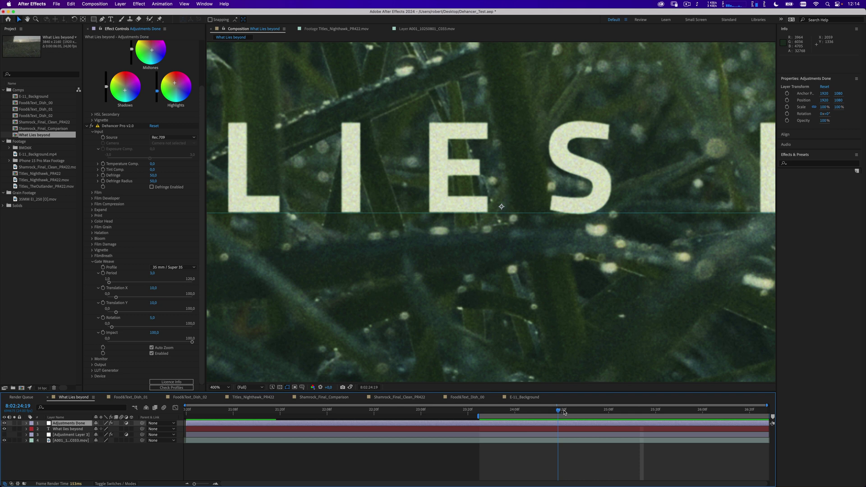
pyautogui.click(594, 412)
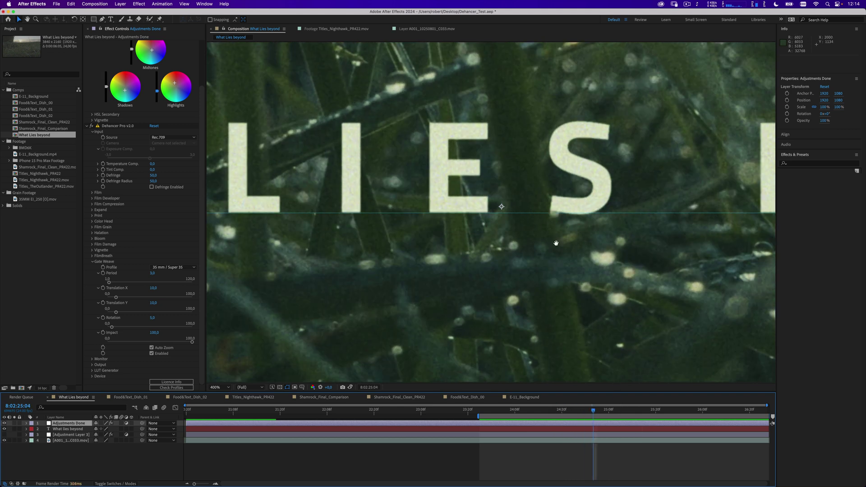
pyautogui.press('space')
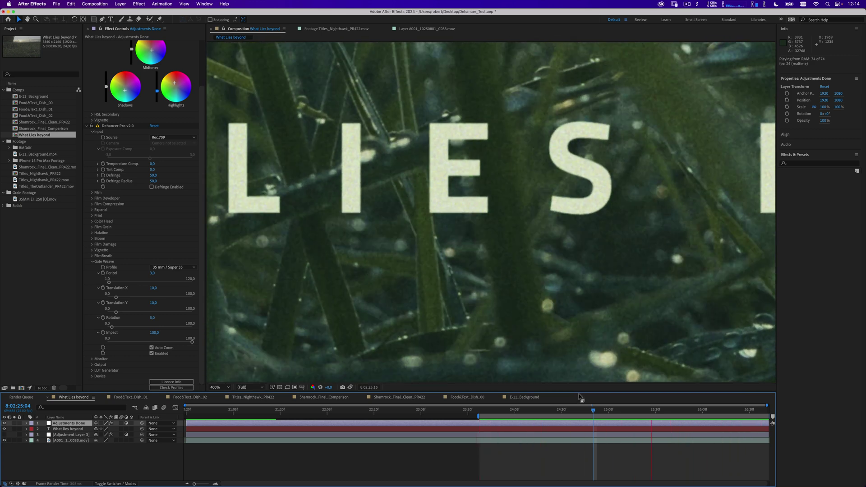
pyautogui.press('space')
pyautogui.press(',')
pyautogui.press(',')
pyautogui.press(',')
pyautogui.press(',')
pyautogui.press(',')
pyautogui.press(',')
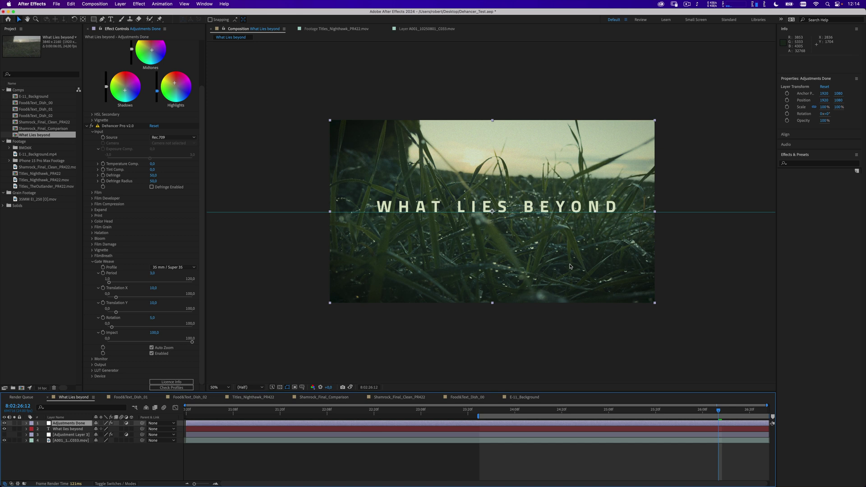
# - Open the Titles_Nighthawk_PR422 composition and play the title animation
pyautogui.click(15, 173)
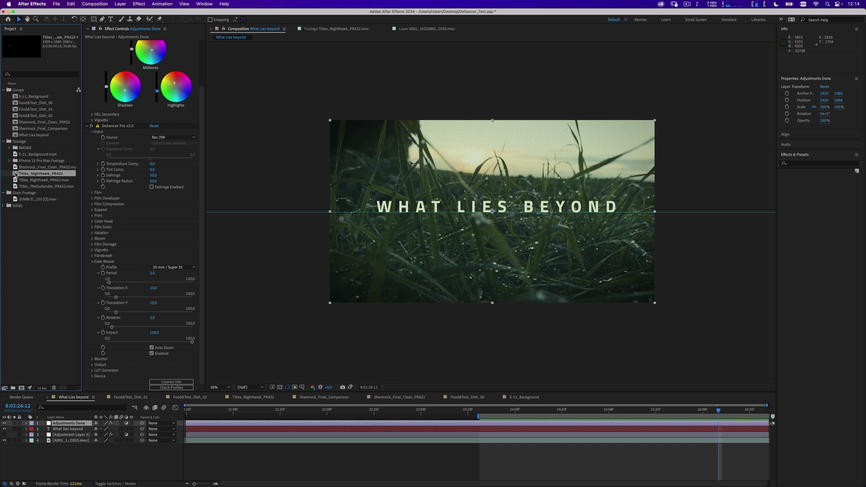
pyautogui.doubleClick(16, 175)
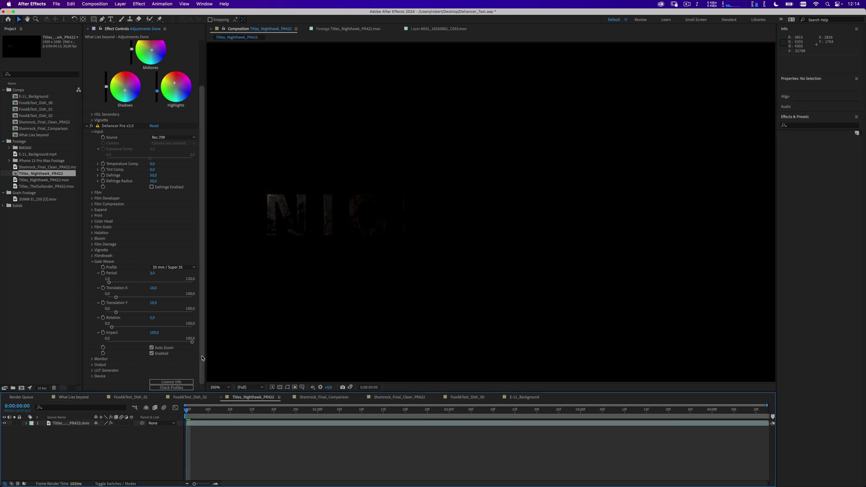
pyautogui.press('space')
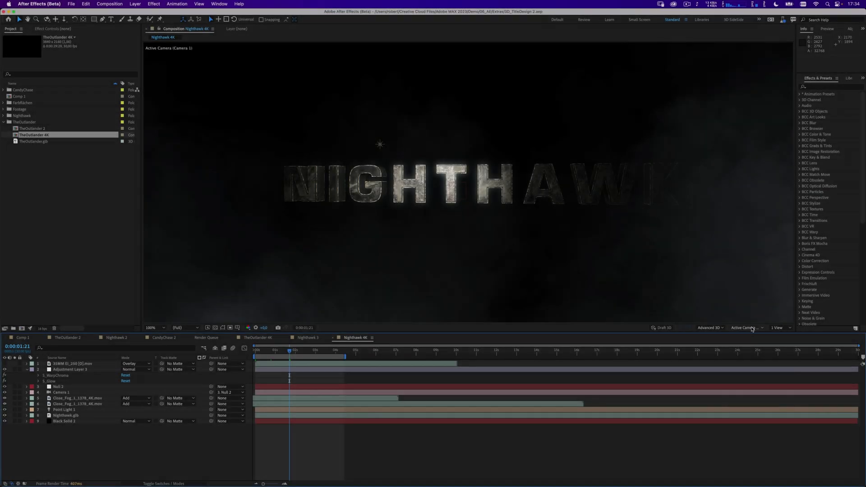
# - Switch the Nighthawk 4K composition's 3D view to Custom View 1 and orbit around the extruded title
pyautogui.click(751, 328)
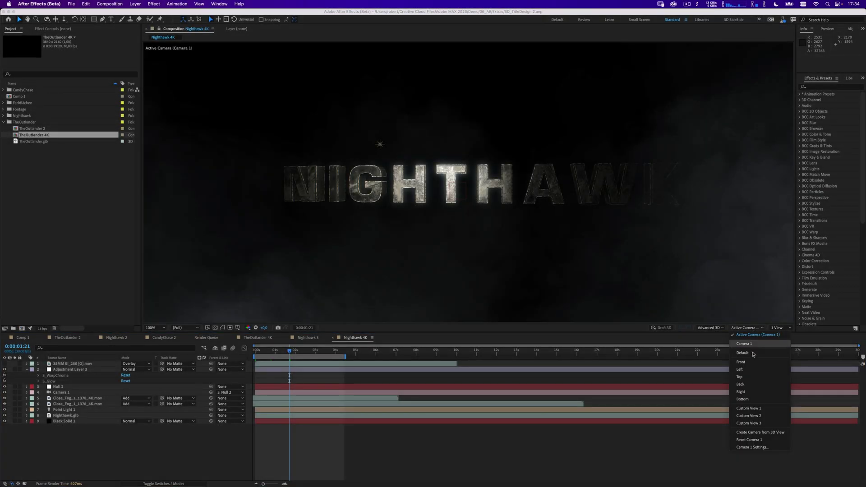
pyautogui.click(749, 410)
pyautogui.press('c')
pyautogui.moveTo(488, 224); pyautogui.dragTo(498, 218)
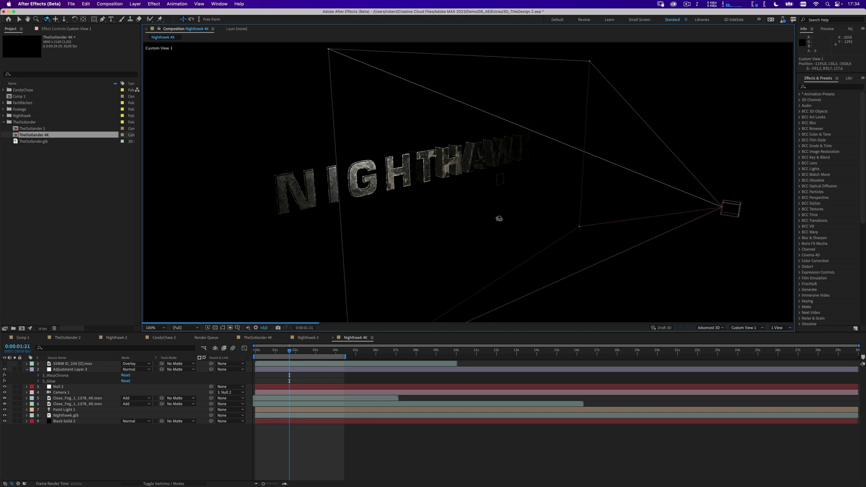
# - Turn on Draft 3D and examine the Nighthawk title, camera and light layout from several angles and distances
pyautogui.click(661, 328)
pyautogui.scroll(5, 551, 215)
pyautogui.moveTo(554, 215); pyautogui.dragTo(400, 190)
pyautogui.press('c')
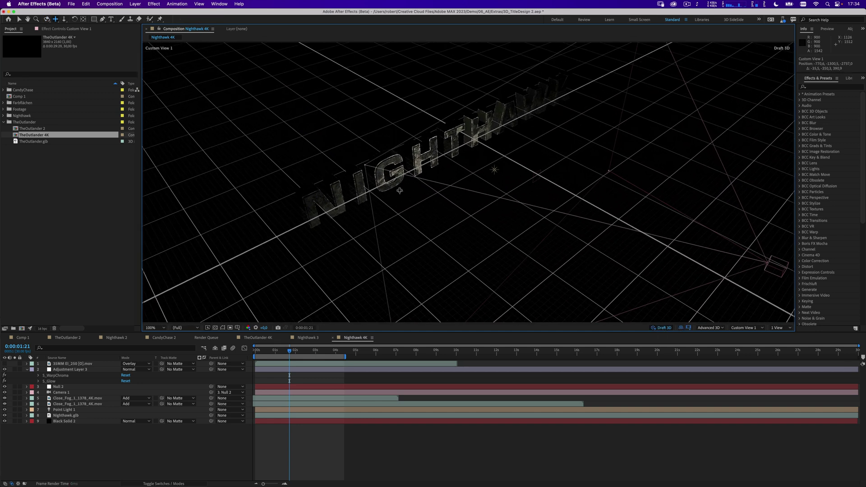
pyautogui.press('c')
pyautogui.moveTo(493, 170); pyautogui.dragTo(460, 93)
pyautogui.scroll(-10, 460, 93)
pyautogui.press('c')
pyautogui.moveTo(447, 169); pyautogui.dragTo(455, 159)
pyautogui.press('c')
pyautogui.press('c')
pyautogui.scroll(-8, 396, 266)
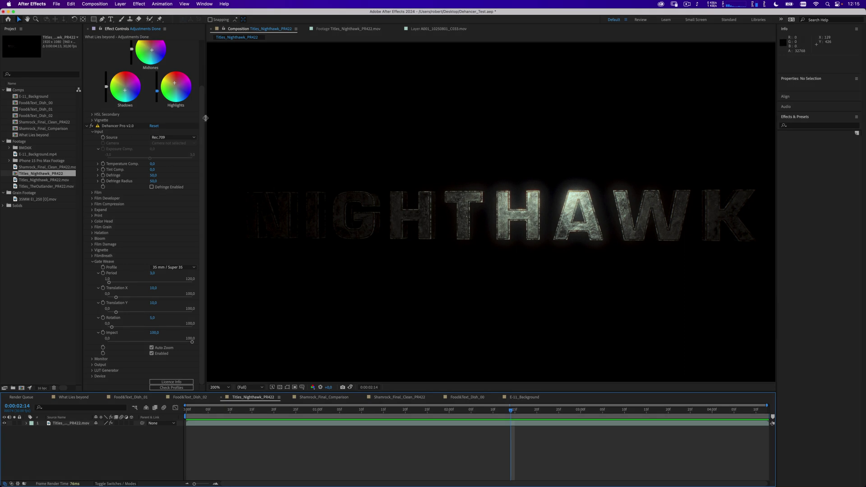
# - Collapse Gate Weave, reopen the Titles_Nighthawk_PR422 composition and reveal the effects of its footage layer at 0:00:01:12
pyautogui.click(92, 262)
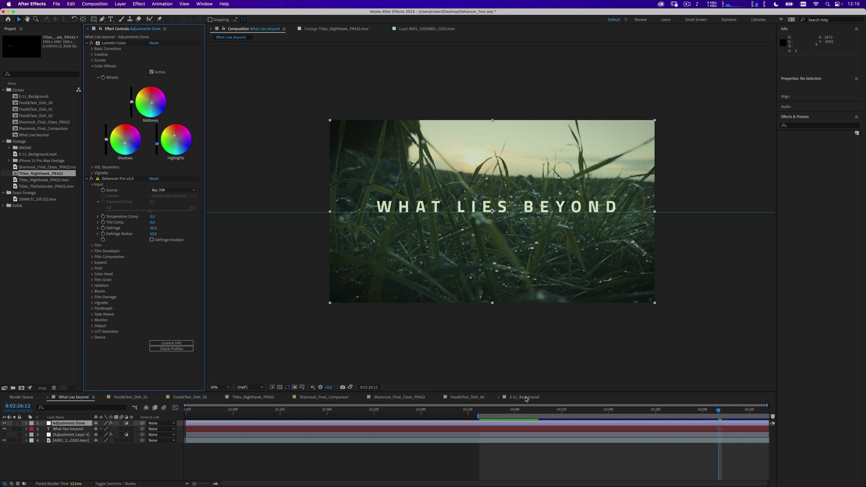
pyautogui.doubleClick(48, 177)
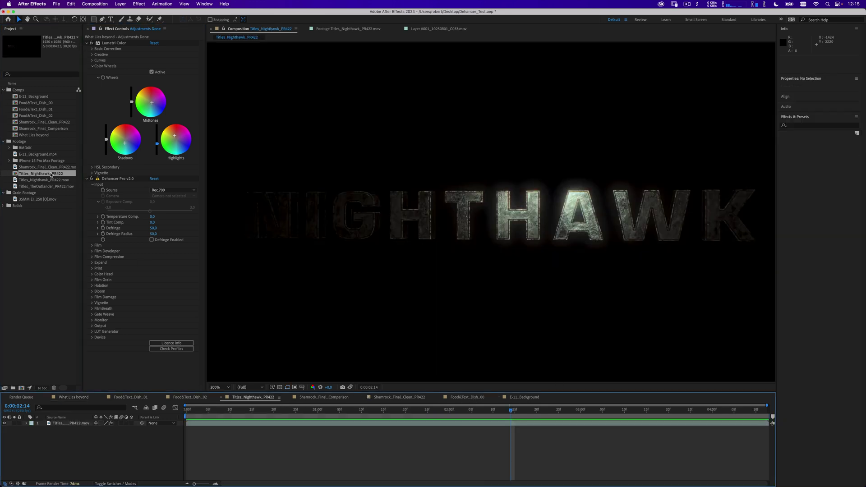
pyautogui.click(371, 417)
pyautogui.click(63, 426)
pyautogui.press('e')
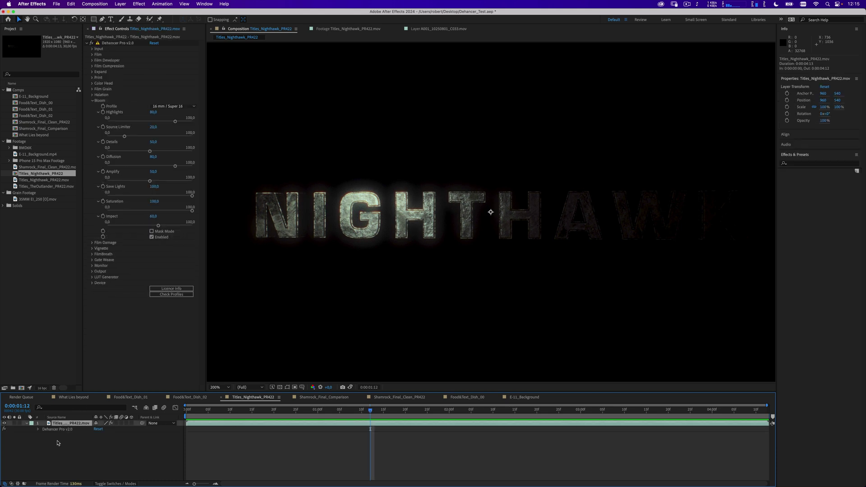
# - Collapse Bloom, expand Halation and compare the title's letter edges with halation off and on at 400% zoom
pyautogui.click(91, 100)
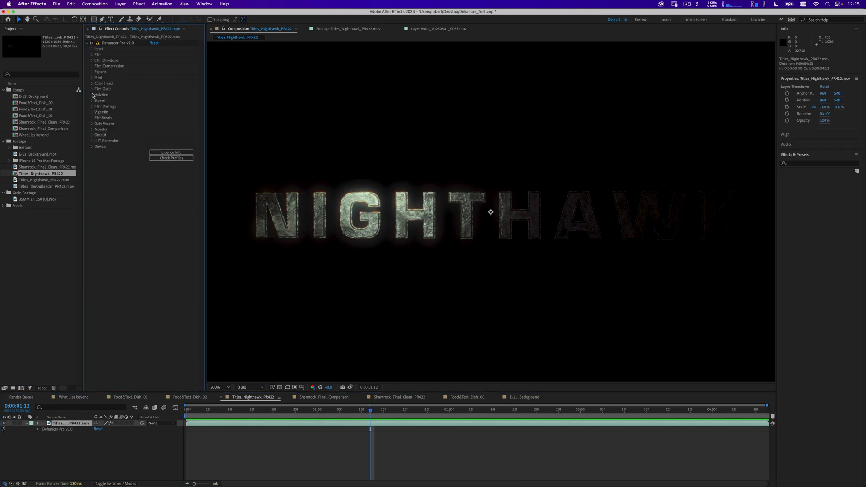
pyautogui.click(92, 94)
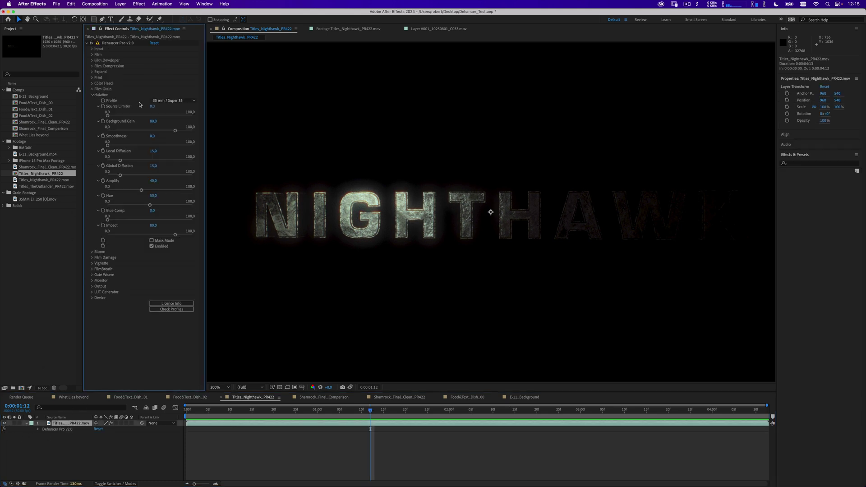
pyautogui.click(152, 247)
pyautogui.press('.')
pyautogui.moveTo(214, 175); pyautogui.dragTo(352, 189)
pyautogui.click(152, 246)
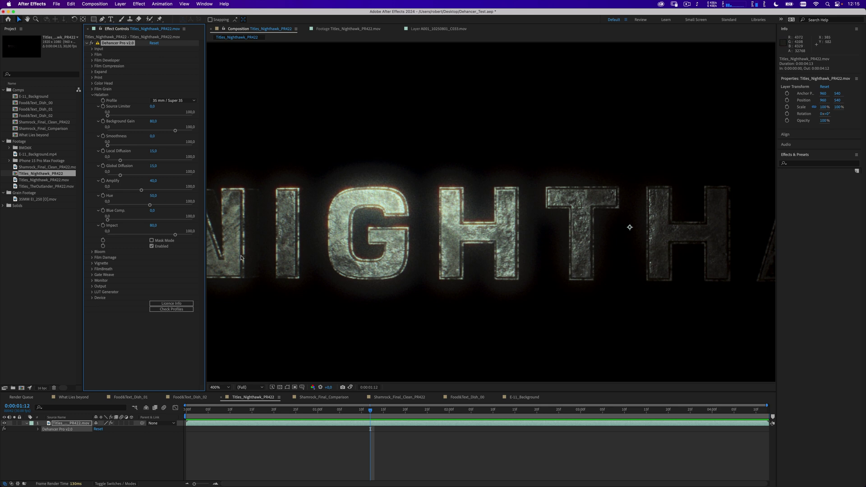
pyautogui.press(',')
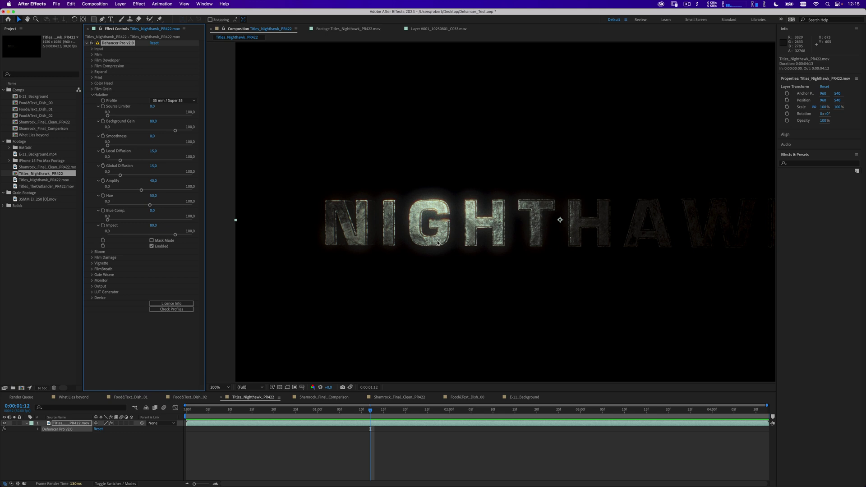
# - Expand the Bloom settings and compare the title with bloom off and on
pyautogui.click(93, 252)
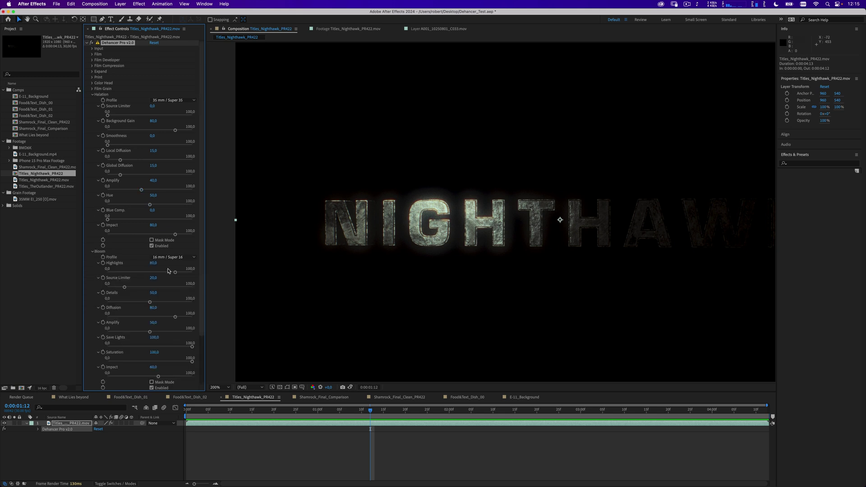
pyautogui.click(152, 388)
pyautogui.click(151, 388)
# - Play the title to 0:00:01:25 and compare the frame with the whole Dehancer Pro effect off and on
pyautogui.press('space')
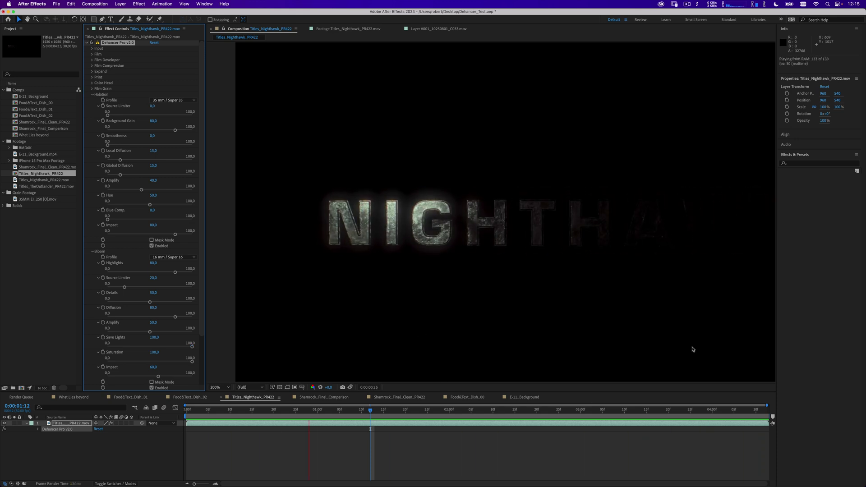
pyautogui.press('space')
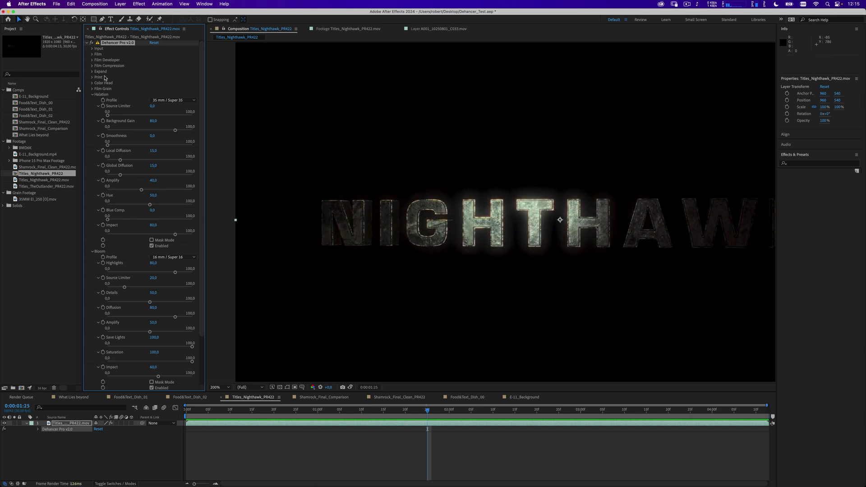
pyautogui.click(91, 43)
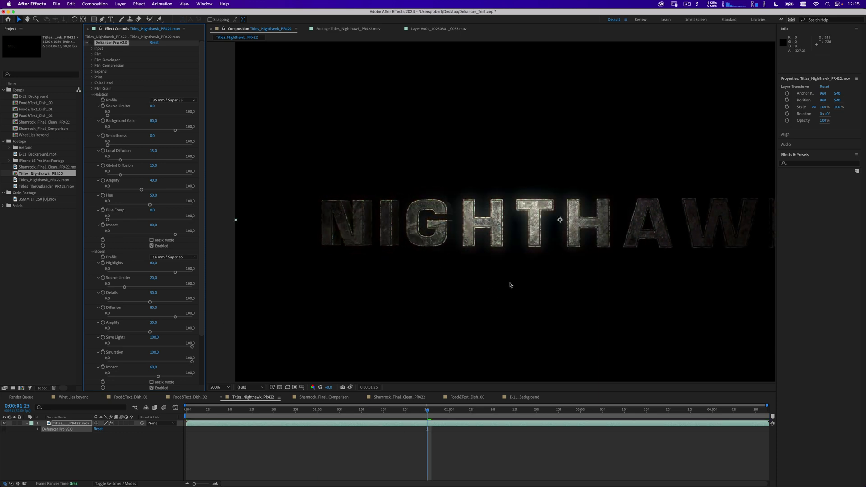
pyautogui.click(92, 43)
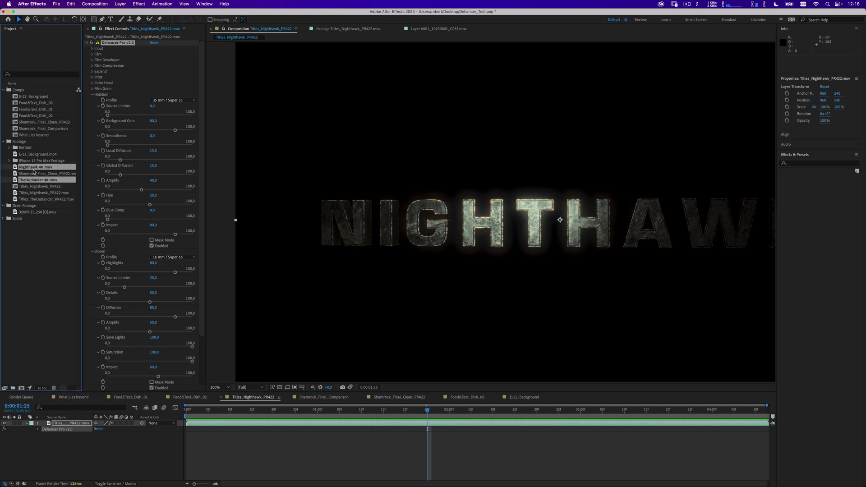
# - Create a composition from the Nighthawk 4K.mov footage, play it and park at 0:00:01:01 in a 100% view
pyautogui.click(27, 167)
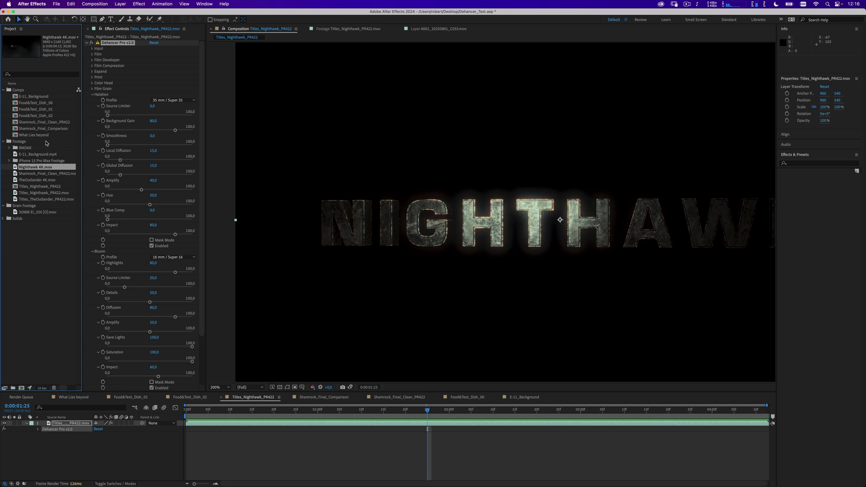
pyautogui.moveTo(38, 169); pyautogui.dragTo(22, 390)
pyautogui.press(',')
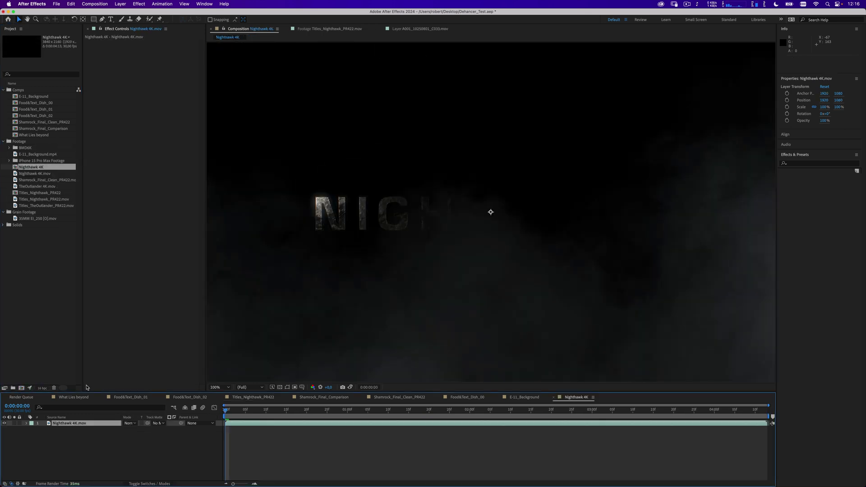
pyautogui.press('space')
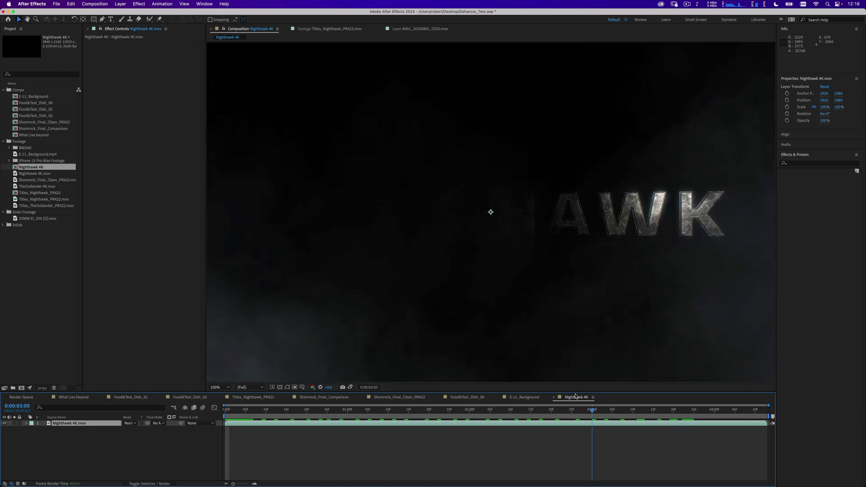
pyautogui.press(',')
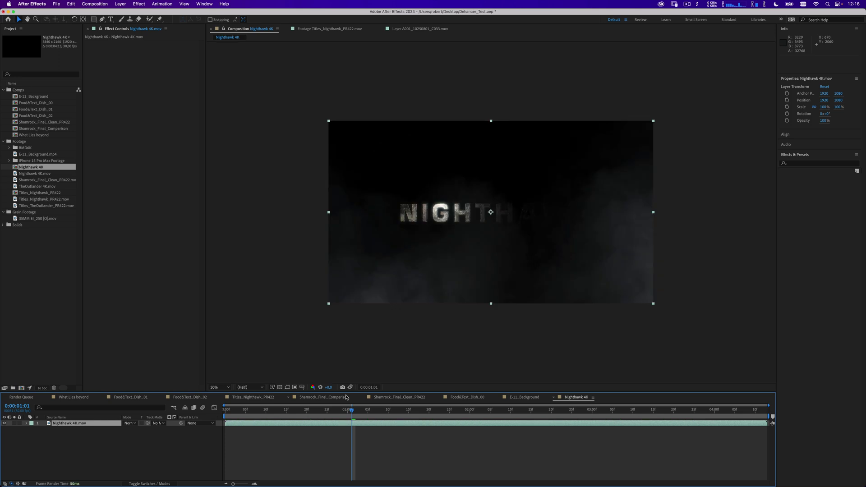
pyautogui.press('.')
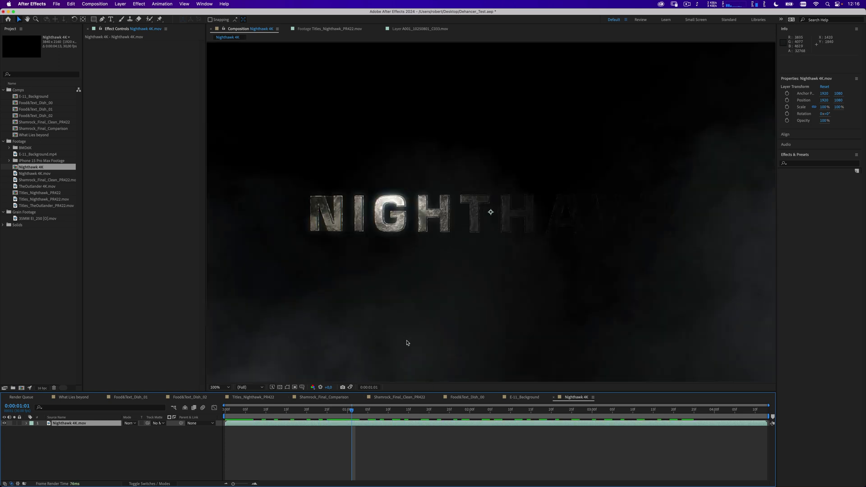
# - Apply Dehancer Pro v2.0 to the Nighthawk 4K.mov layer and inspect the title at 200% zoom
pyautogui.click(139, 4)
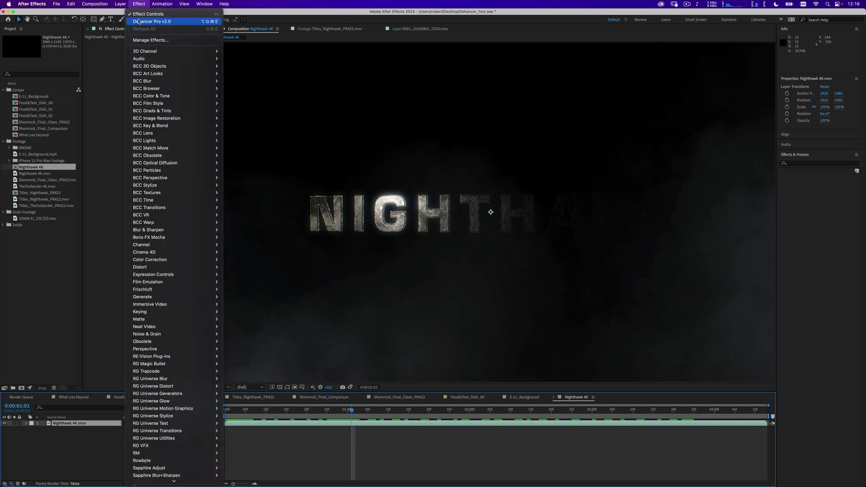
pyautogui.click(139, 21)
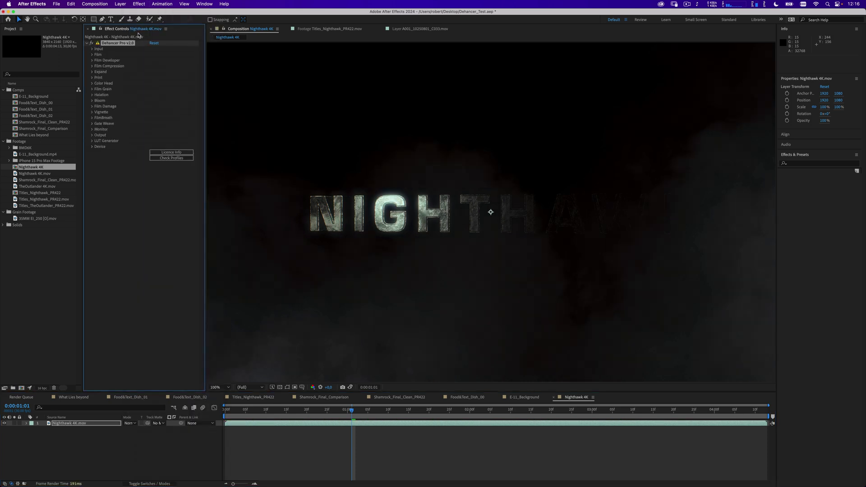
pyautogui.press('.')
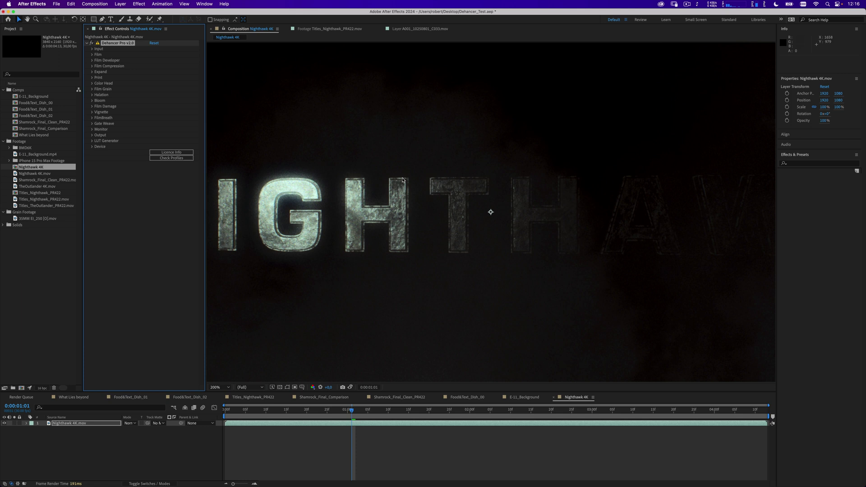
# - Enable Dehancer's Color Head and adjust its Midtones Tone and Highlights Tone for the Nighthawk title
pyautogui.click(92, 83)
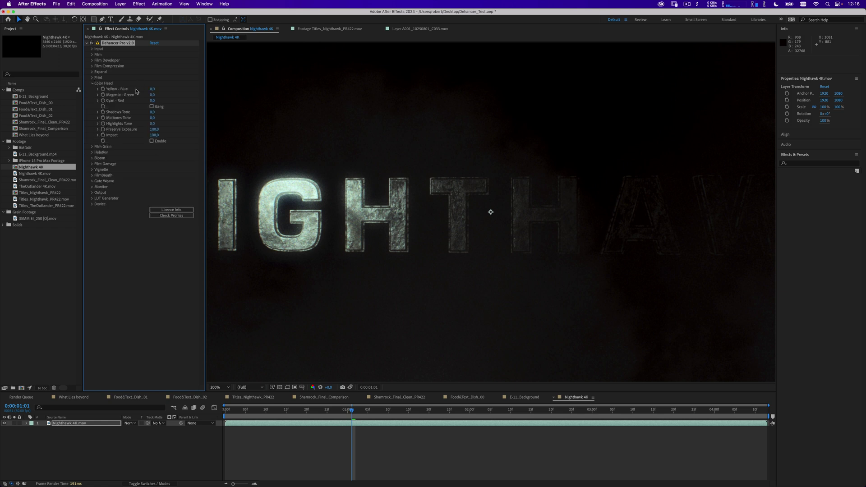
pyautogui.click(151, 141)
pyautogui.moveTo(412, 245); pyautogui.dragTo(551, 225)
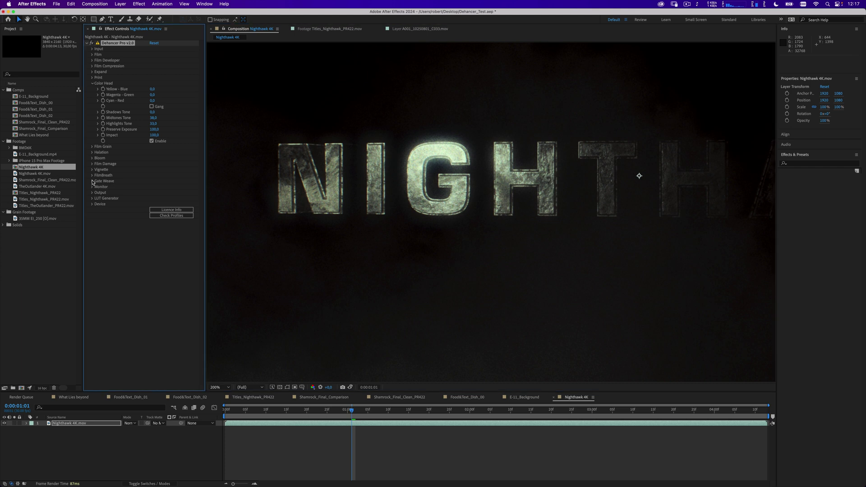
# - Enable Gate Weave and Bloom on the Nighthawk 4K title, both with the 35 mm / Super 35 profile
pyautogui.click(93, 181)
pyautogui.click(152, 228)
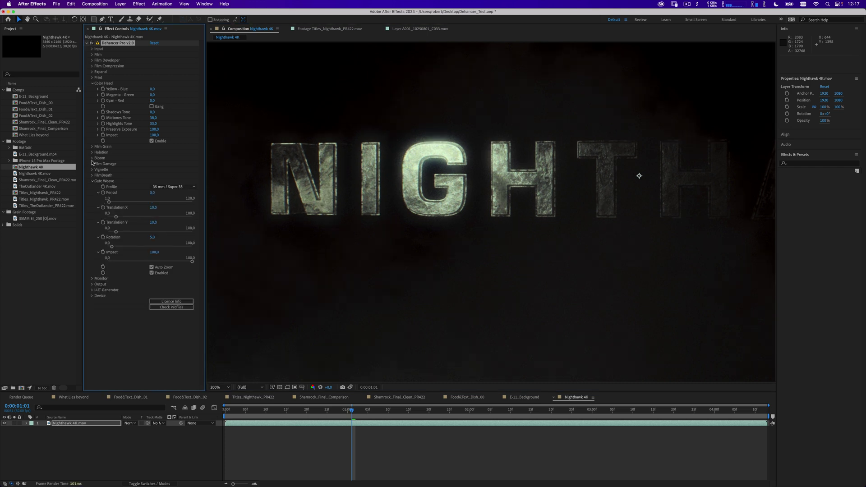
pyautogui.click(92, 159)
pyautogui.click(152, 222)
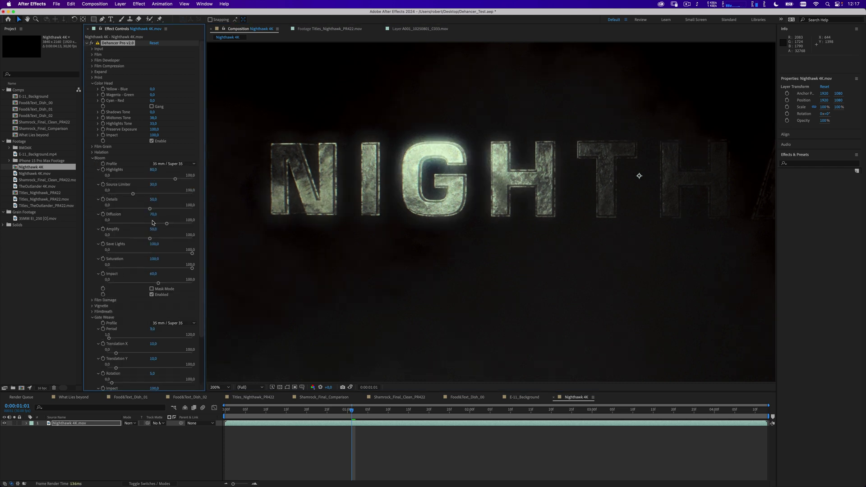
# - Enable Halation with the 35 mm / Super 35 profile on the Nighthawk title and play the composition at 100% zoom
pyautogui.click(92, 153)
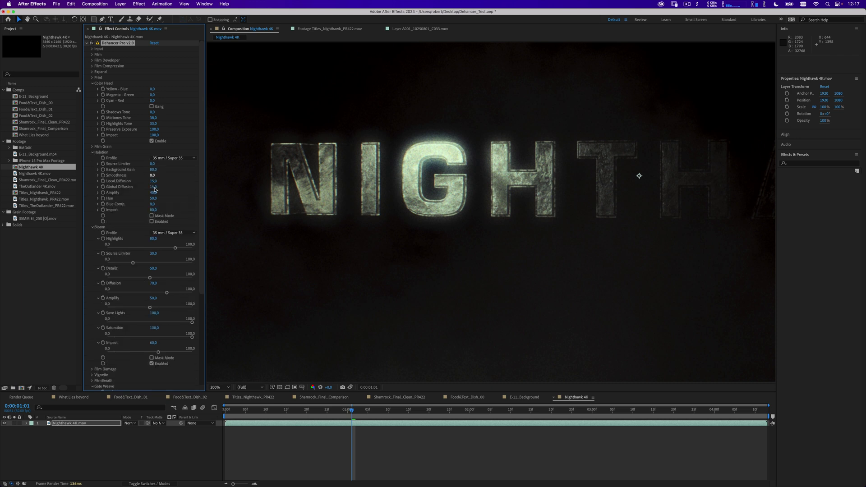
pyautogui.click(152, 221)
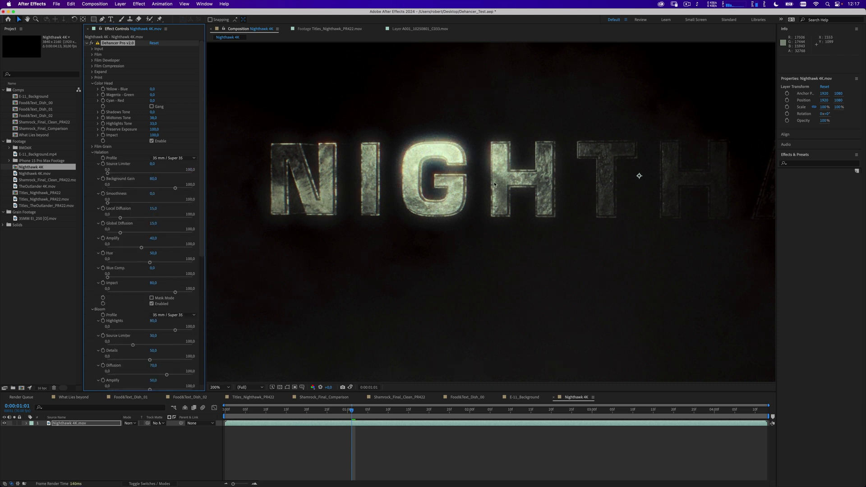
pyautogui.press(',')
pyautogui.moveTo(522, 270); pyautogui.dragTo(496, 235)
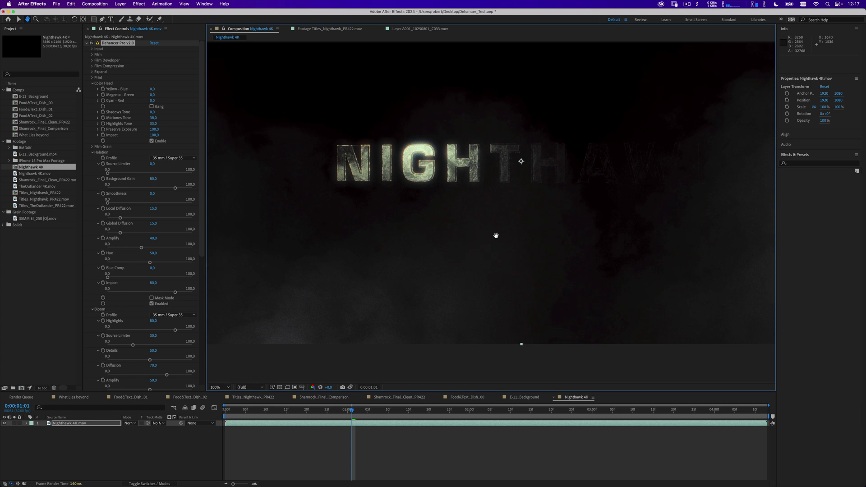
pyautogui.press('space')
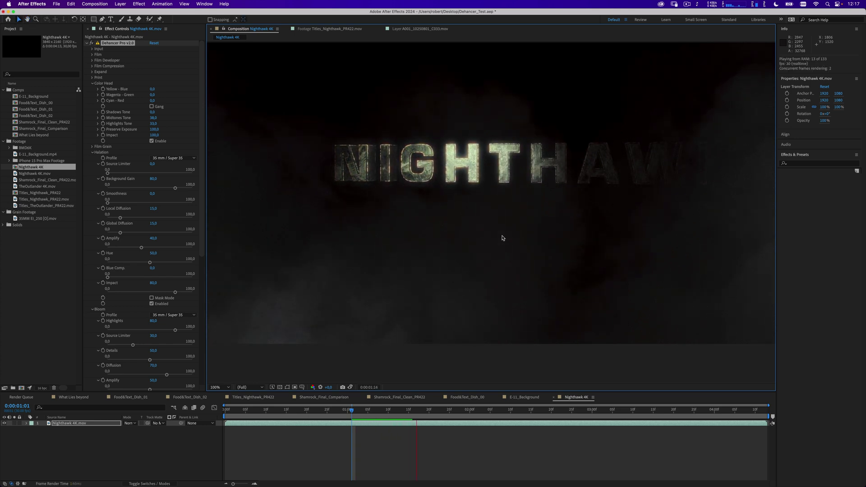
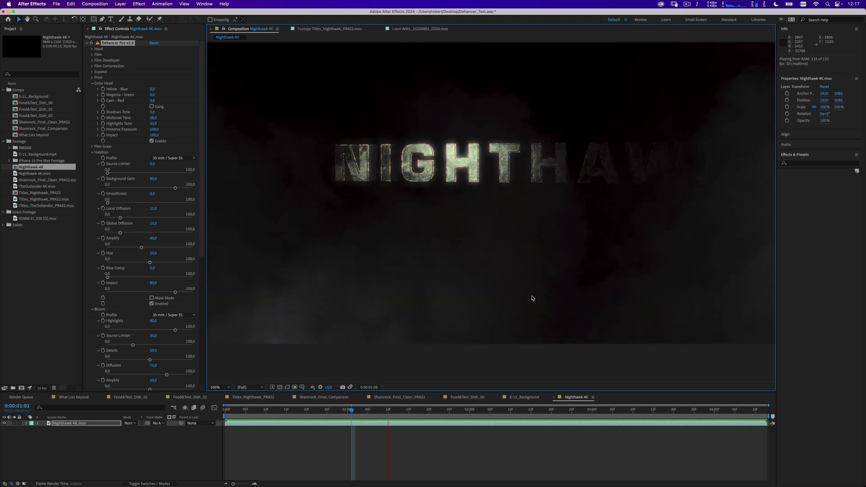
pyautogui.press('space')
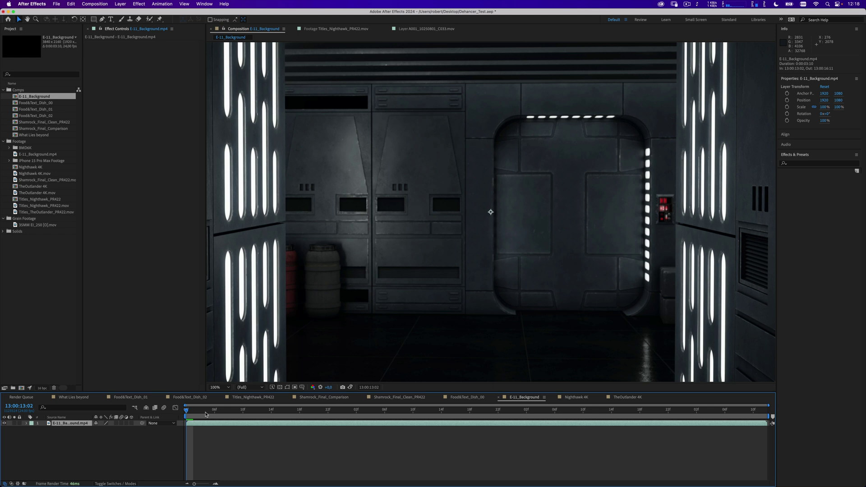
# - Inspect the light panels, wall details and door of the E-11_Background composition at 200% zoom, then return to 100%
pyautogui.moveTo(205, 414); pyautogui.dragTo(186, 413)
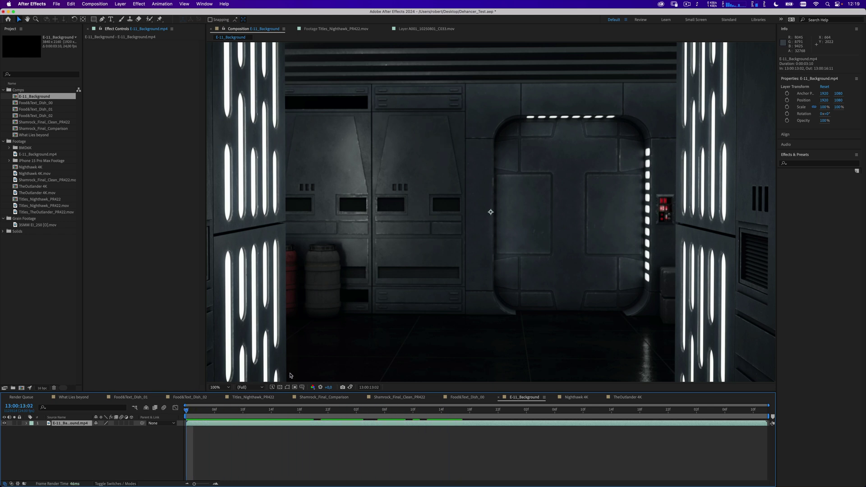
pyautogui.press('.')
pyautogui.press('space')
pyautogui.moveTo(240, 223); pyautogui.dragTo(523, 243)
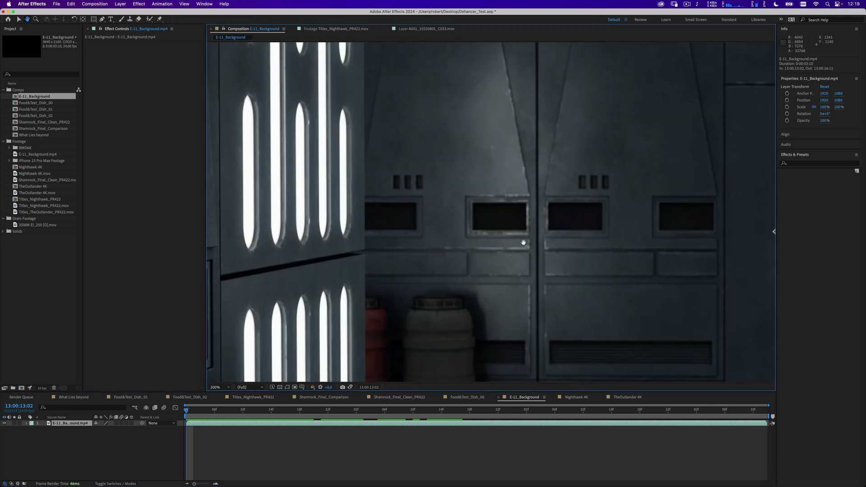
pyautogui.moveTo(373, 206); pyautogui.dragTo(409, 253)
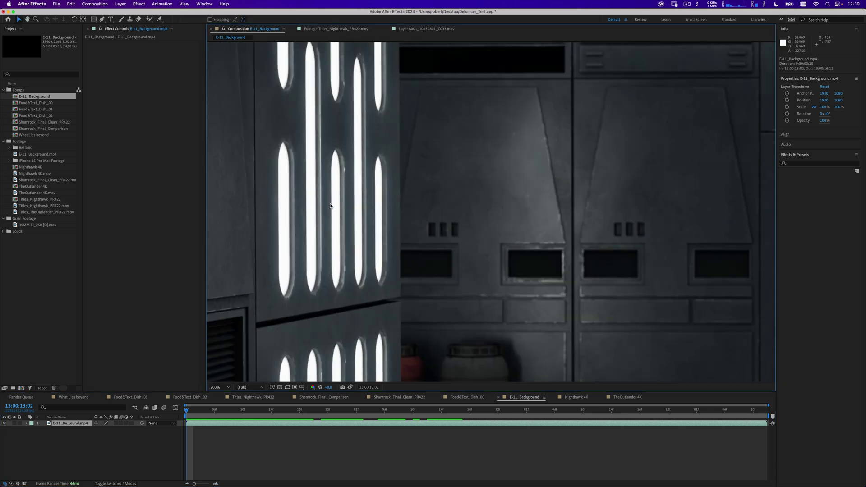
pyautogui.press('space')
pyautogui.moveTo(329, 313); pyautogui.dragTo(328, 199)
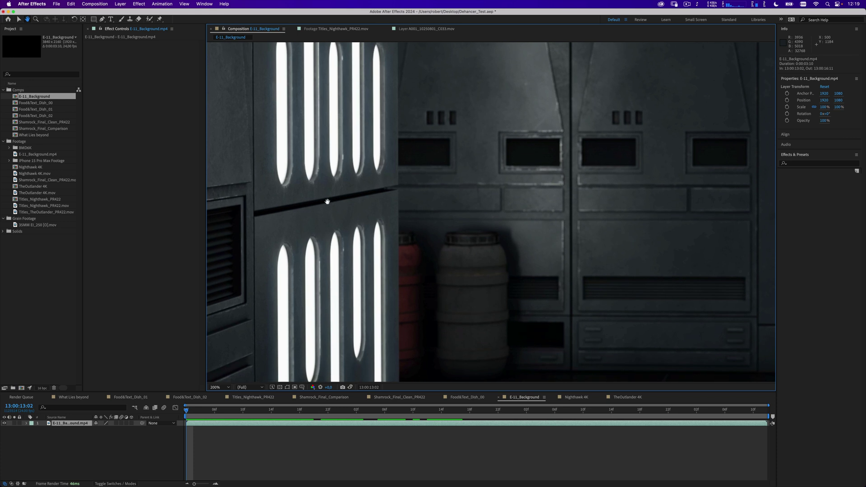
pyautogui.moveTo(377, 247); pyautogui.dragTo(520, 177)
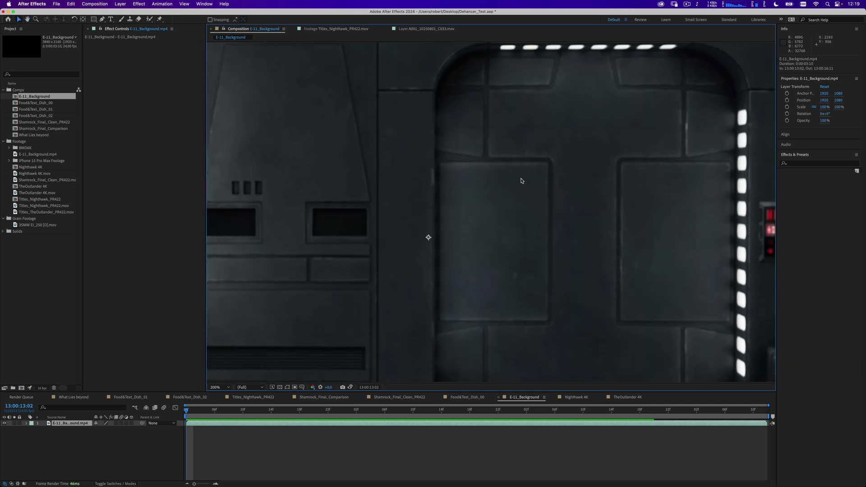
pyautogui.press(',')
pyautogui.moveTo(410, 248); pyautogui.dragTo(464, 219)
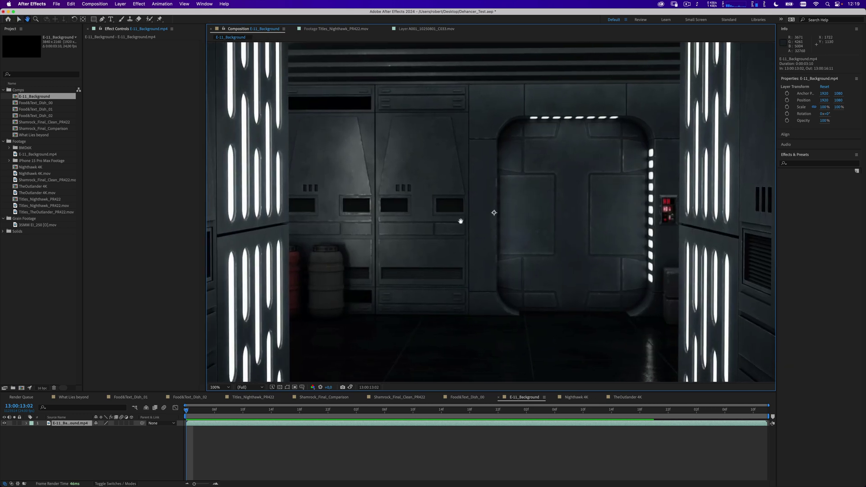
pyautogui.press('v')
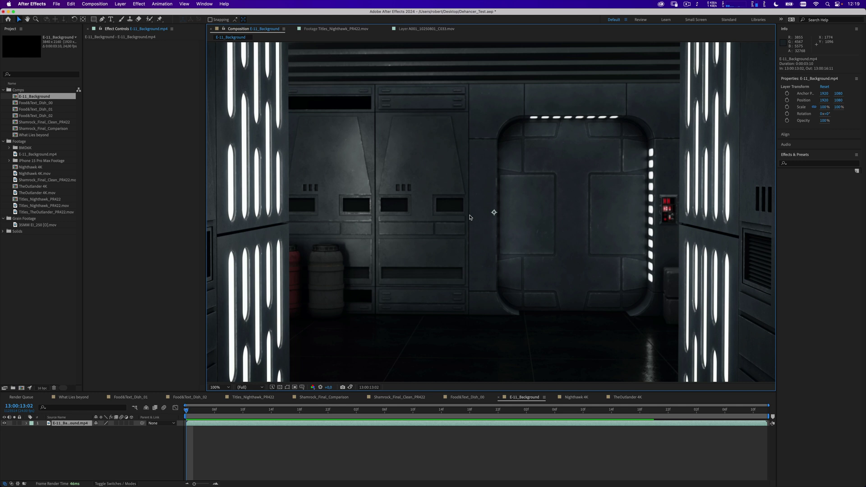
# - Switch to the browser and read through the Kodak article on shooting 'Star Wars: The Rise of Skywalker' on 35mm film
pyautogui.press('super+Tab')
pyautogui.press('super+Tab')
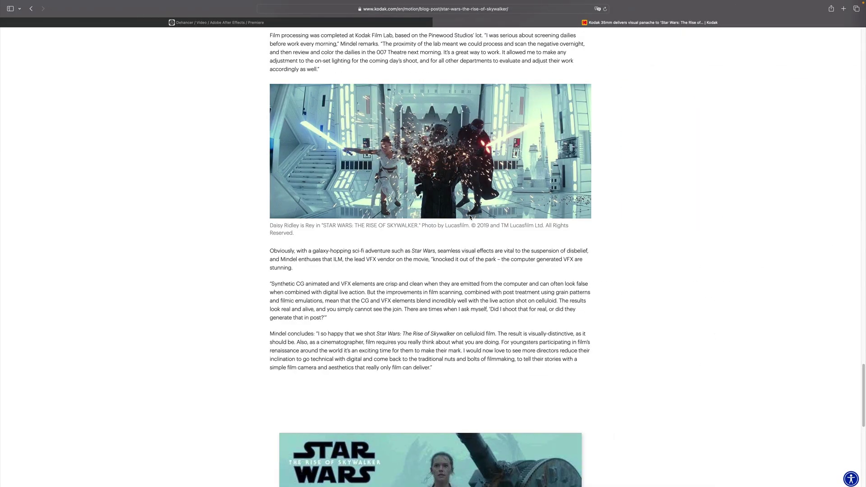
pyautogui.moveTo(865, 365); pyautogui.dragTo(863, 39)
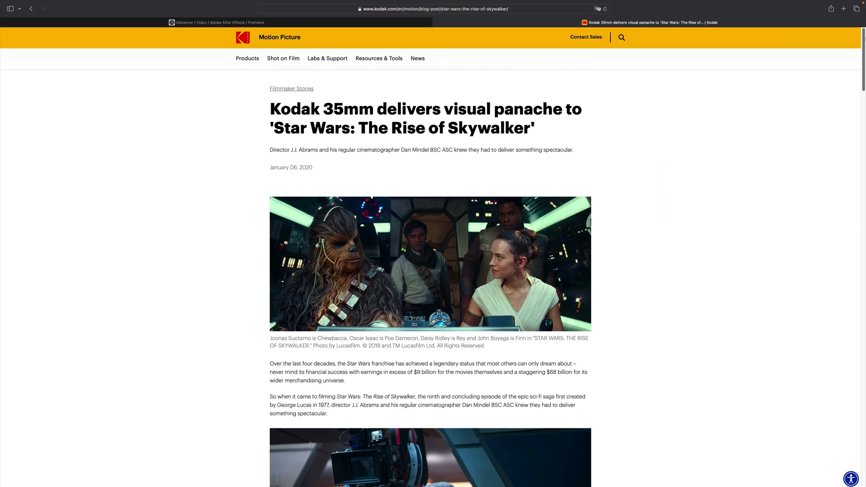
pyautogui.scroll(-6, 433, 257)
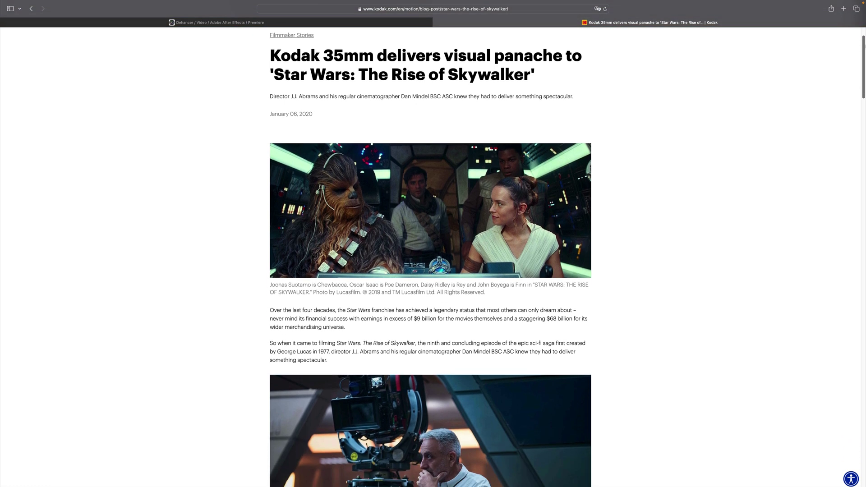
pyautogui.scroll(-9, 857, 136)
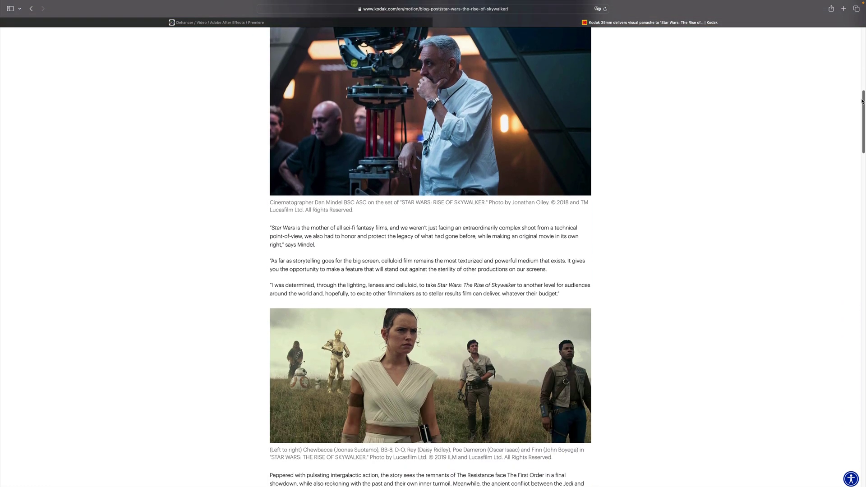
pyautogui.scroll(-7, 857, 135)
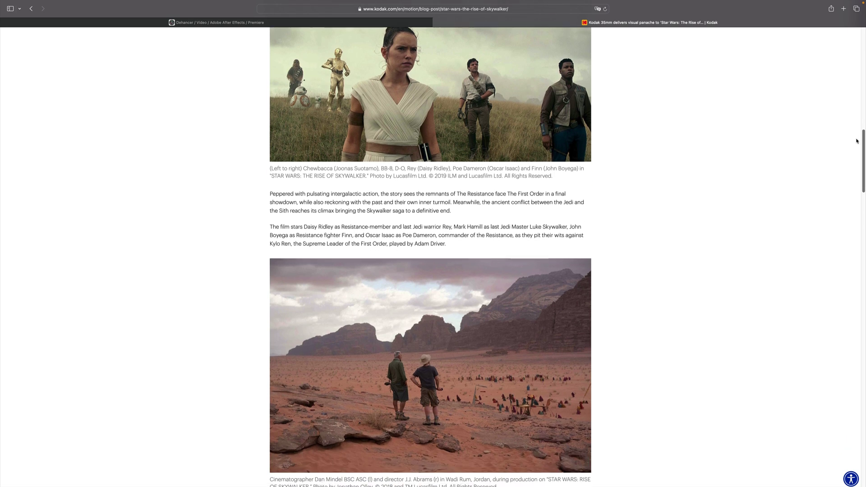
pyautogui.scroll(-9, 845, 179)
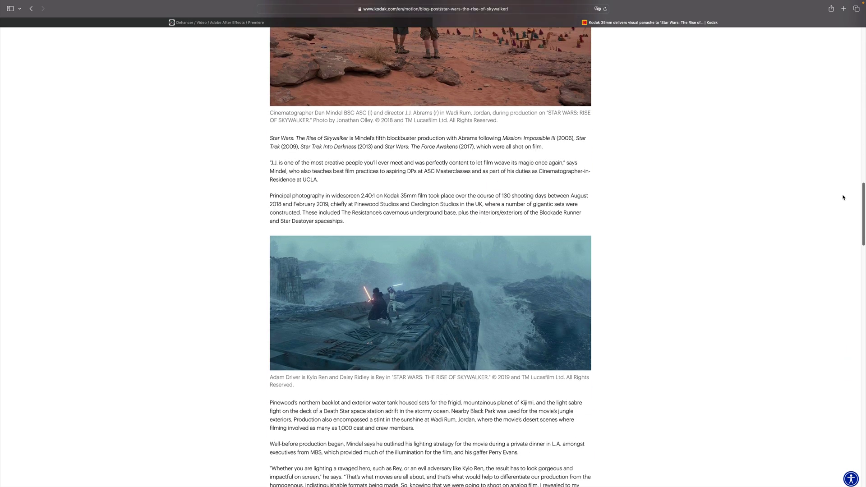
pyautogui.scroll(-8, 833, 234)
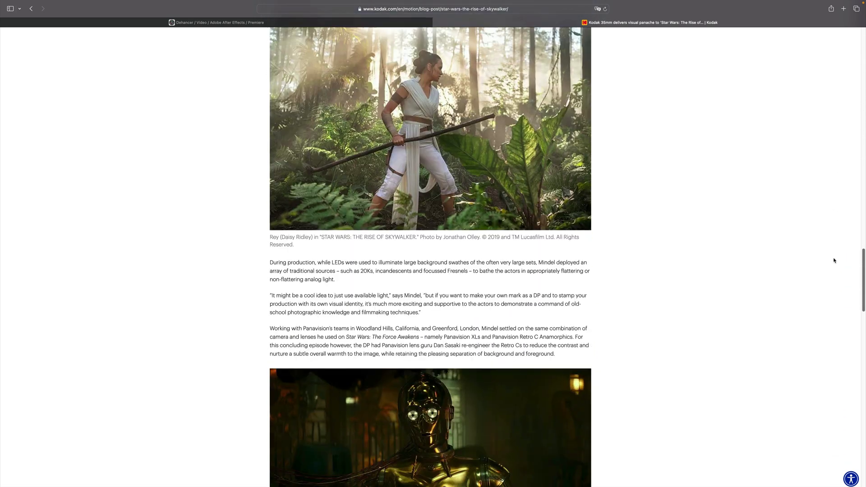
pyautogui.scroll(-2, 828, 288)
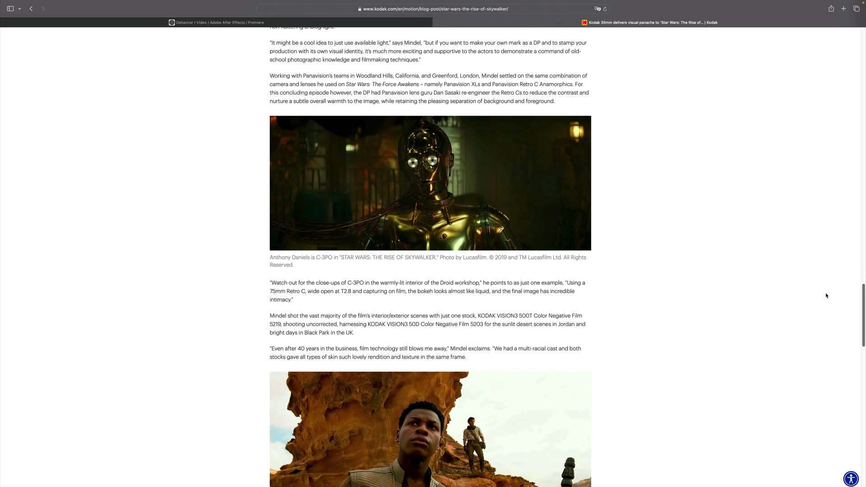
pyautogui.scroll(-1, 826, 297)
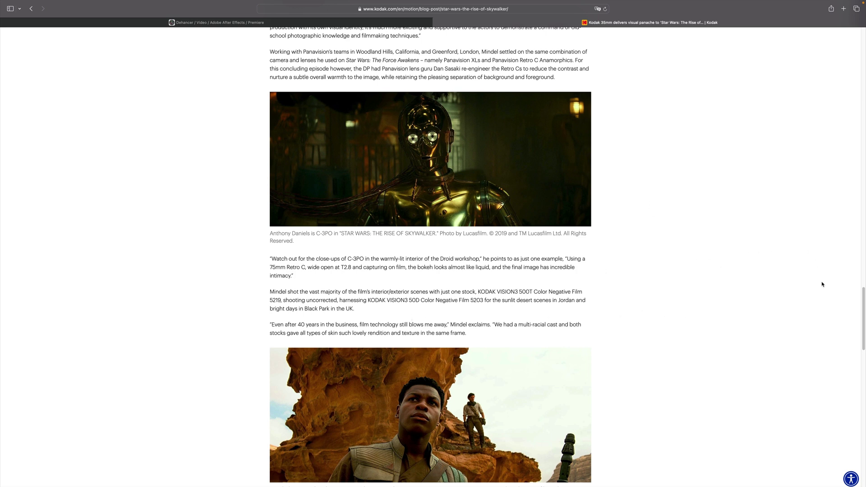
pyautogui.scroll(-5, 853, 315)
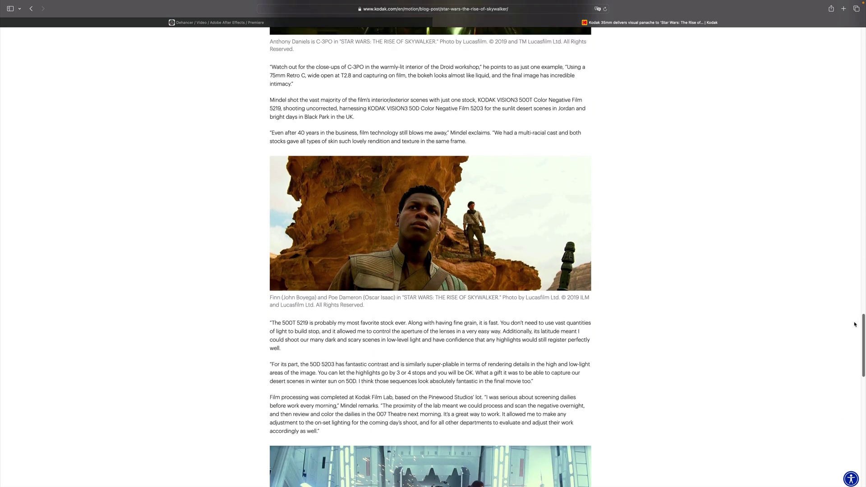
# - Switch back to After Effects and apply Dehancer Pro v2.0 to the E-11_Background.mp4 layer
pyautogui.press('super+Tab')
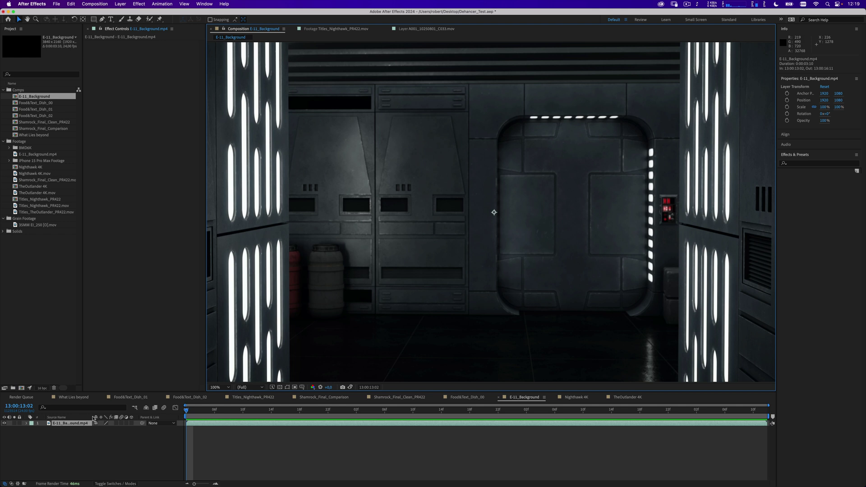
pyautogui.click(76, 423)
pyautogui.click(139, 5)
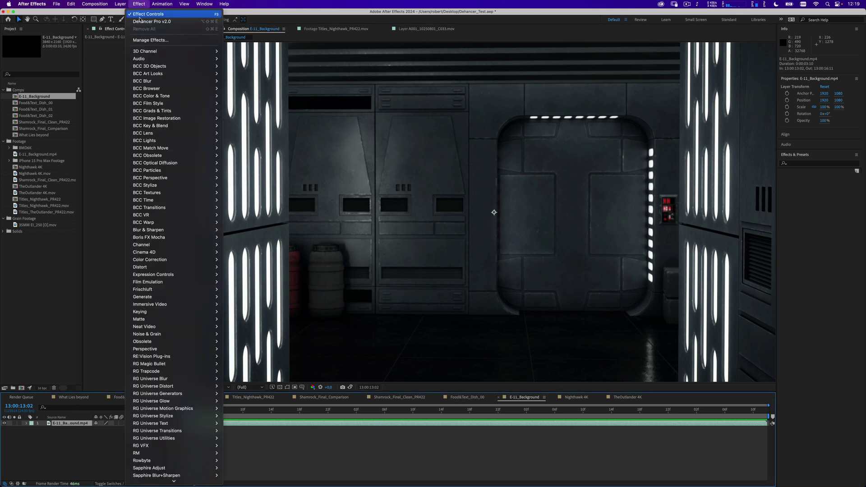
pyautogui.click(144, 21)
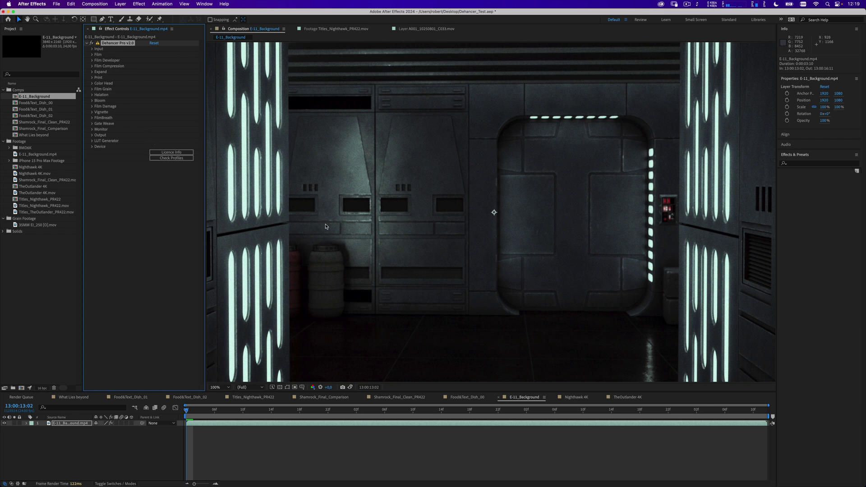
# - Compare the background with Dehancer off and on, and disable its Kodak Vision3 250D Film profile
pyautogui.click(91, 43)
pyautogui.click(92, 44)
pyautogui.click(91, 55)
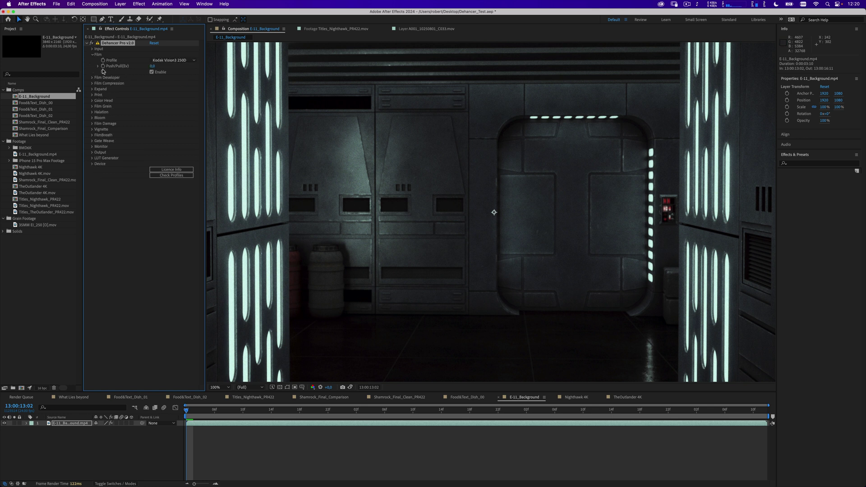
pyautogui.click(152, 72)
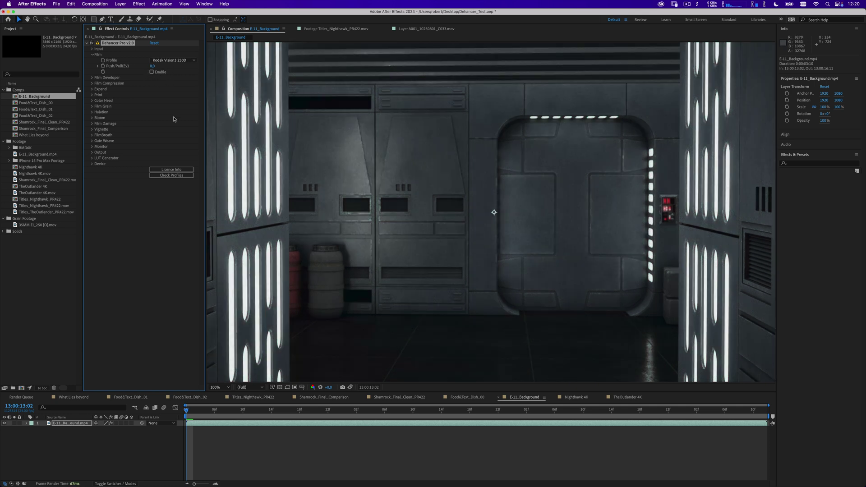
# - Enable Halation and Bloom with the 35 mm / Super 35 profile on the background, re-enable the Kodak Vision3 250D Film profile and play the preview
pyautogui.click(92, 111)
pyautogui.click(151, 181)
pyautogui.click(93, 269)
pyautogui.click(152, 333)
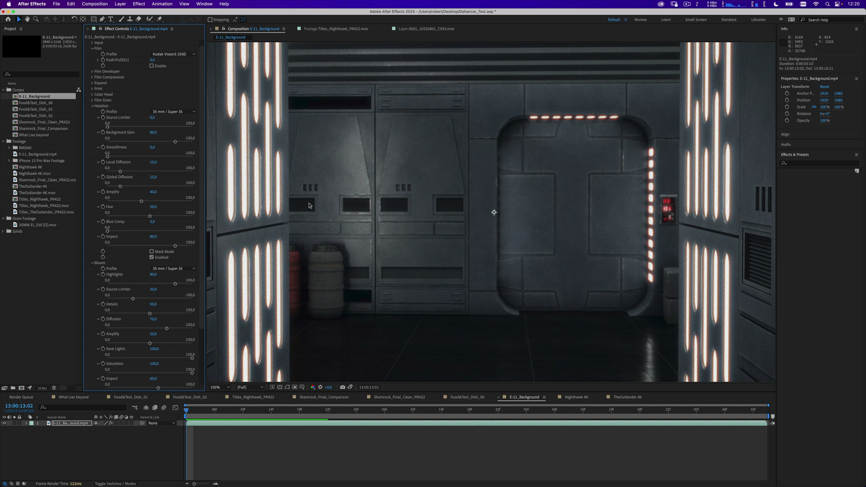
pyautogui.click(154, 67)
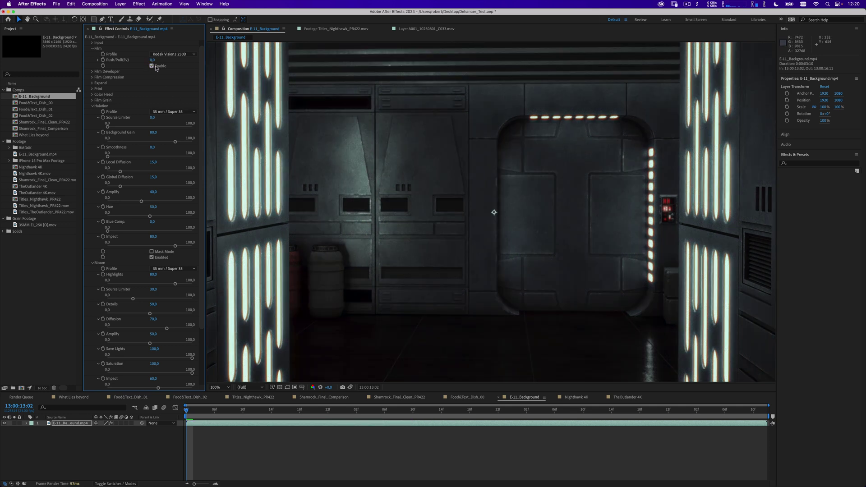
pyautogui.press('space')
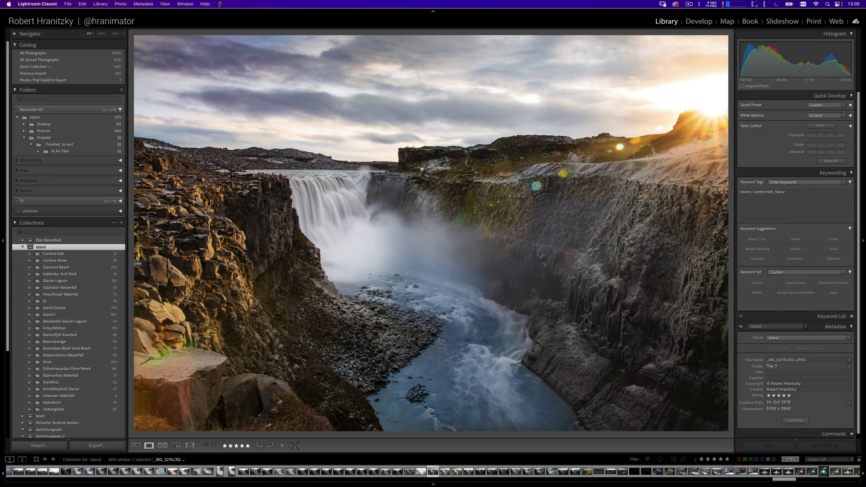
# - Browse the Island collection as a thumbnail grid and reopen the waterfall photo _MG_5276.CR2 in the large single-photo view
pyautogui.press('g')
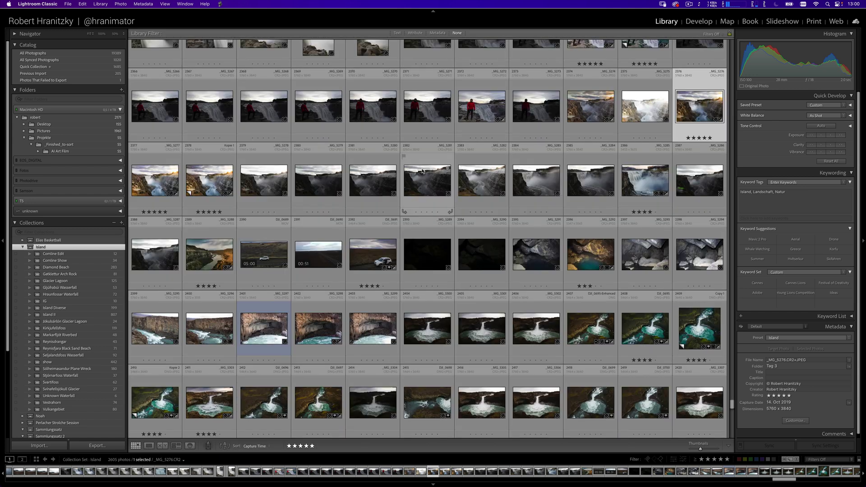
pyautogui.scroll(2, 727, 394)
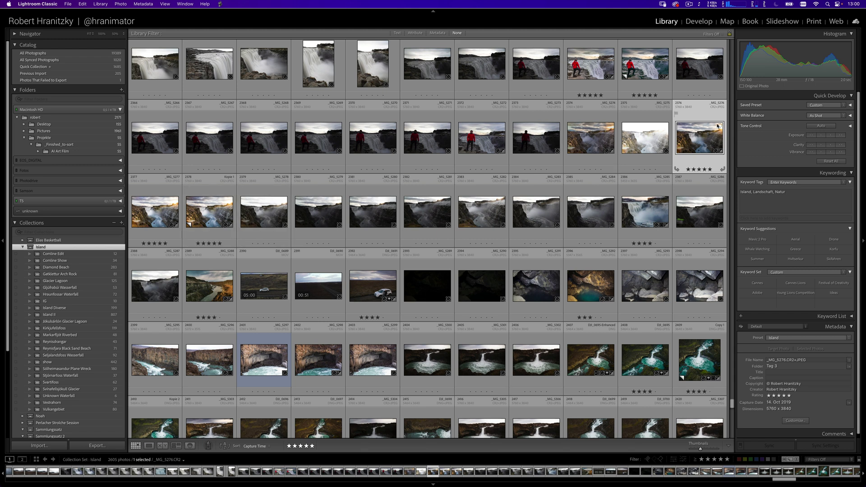
pyautogui.doubleClick(701, 140)
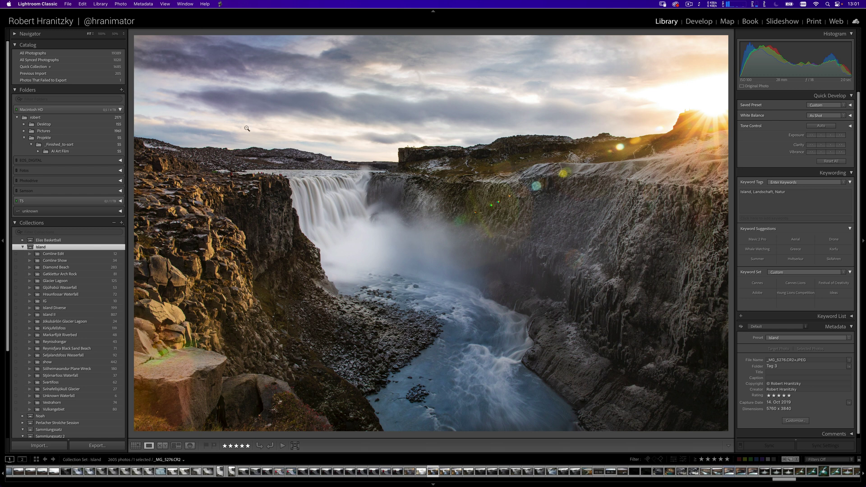
# - Send a copy of the waterfall photo with Lightroom adjustments to Dehancer Lightroom Plugin.app, checking the copy file options before editing
pyautogui.rightClick(439, 187)
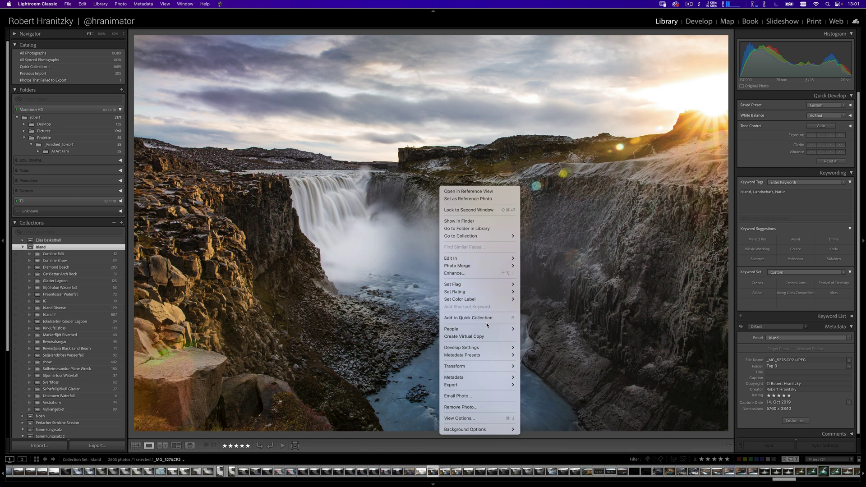
pyautogui.moveTo(494, 258)
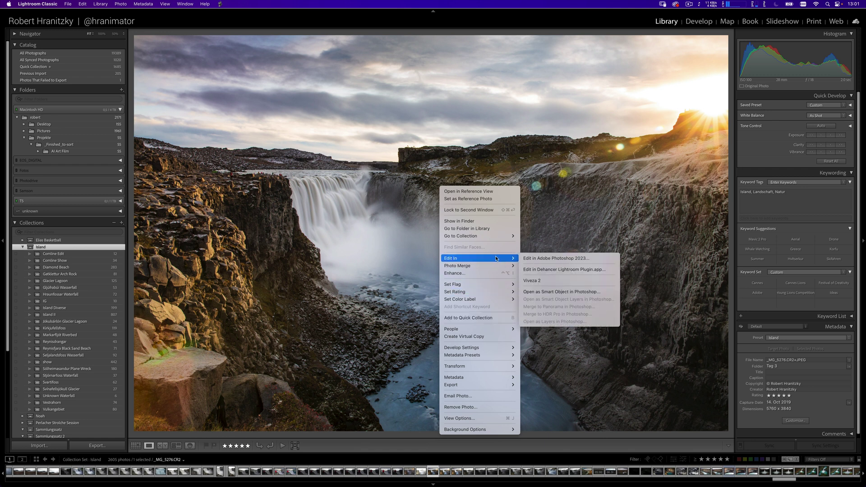
pyautogui.click(543, 273)
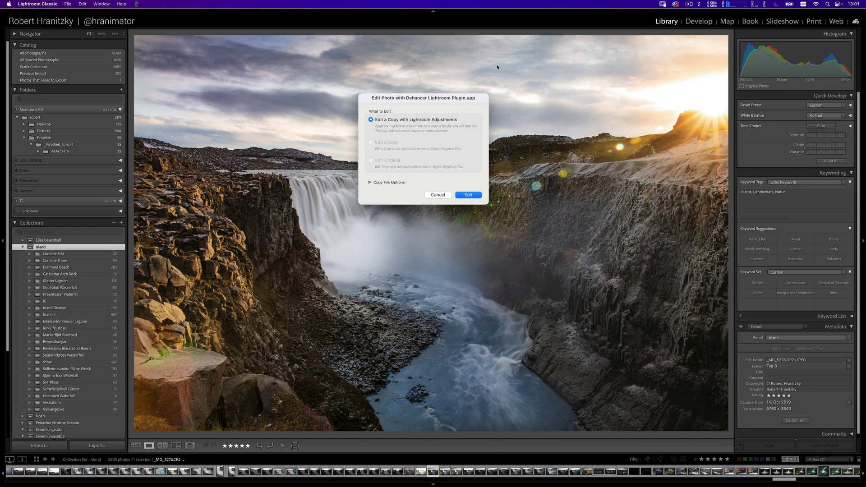
pyautogui.click(370, 183)
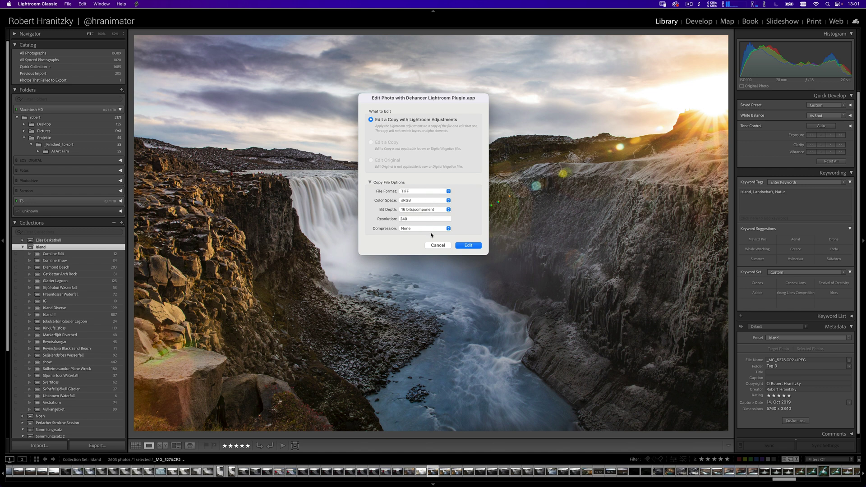
pyautogui.click(478, 247)
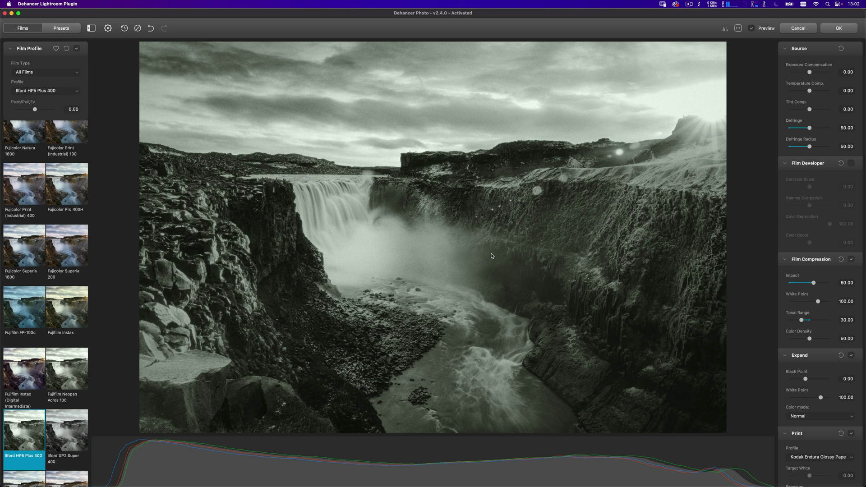
# - Update the film profiles from the plugin settings and return to the photo
pyautogui.click(108, 29)
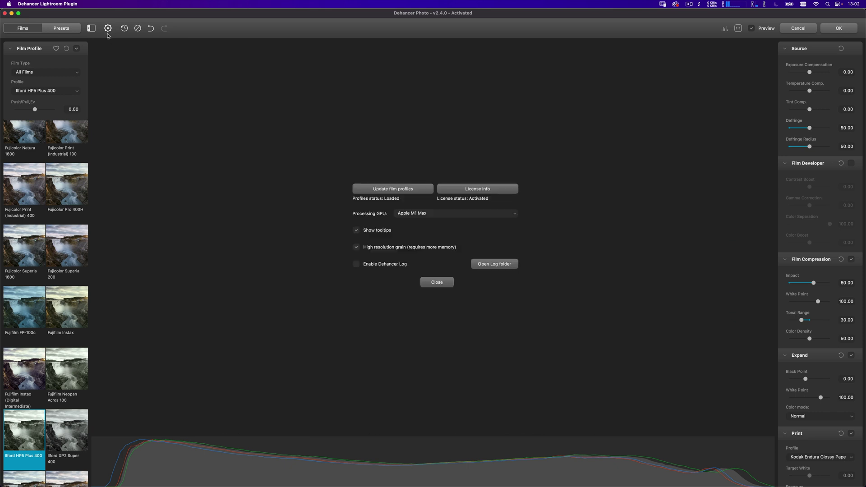
pyautogui.click(370, 190)
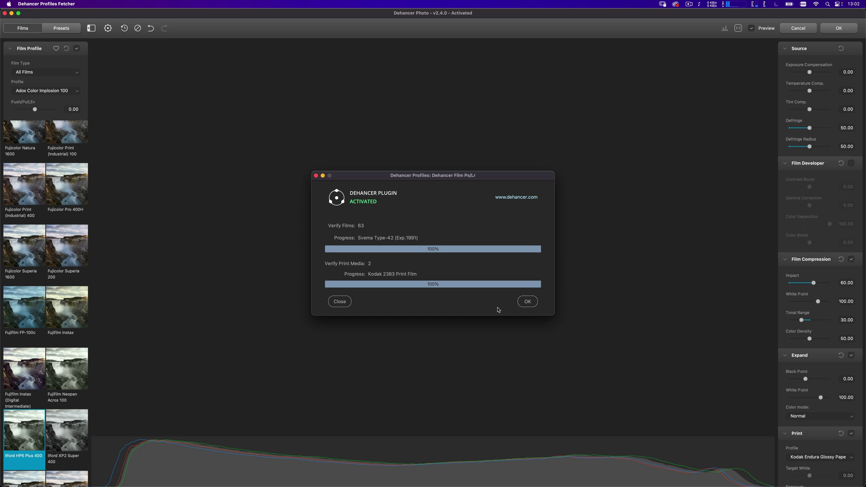
pyautogui.click(529, 306)
pyautogui.click(439, 282)
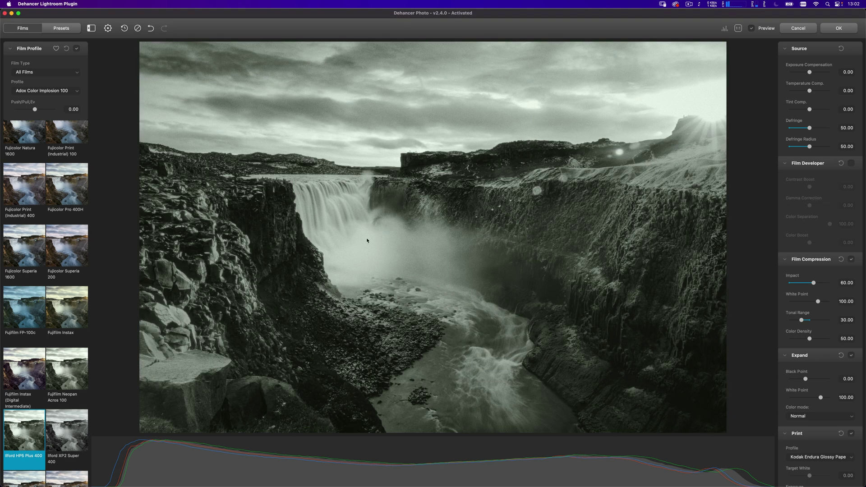
# - Try the Fujicolor Natura 1600, Adox Color Implosion 100, Agfa Agfacolor 100 and Agfa Agfacolor XRS 200 (Exp.1991) film profiles on the photo
pyautogui.click(56, 140)
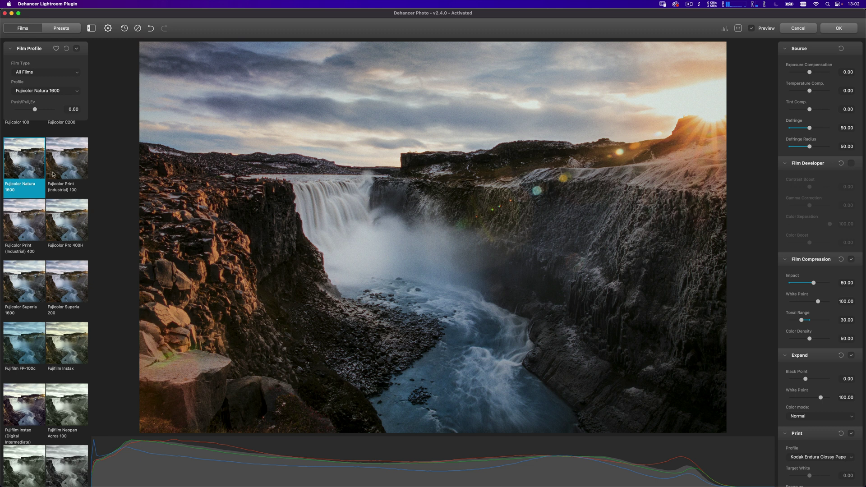
pyautogui.scroll(10, 52, 174)
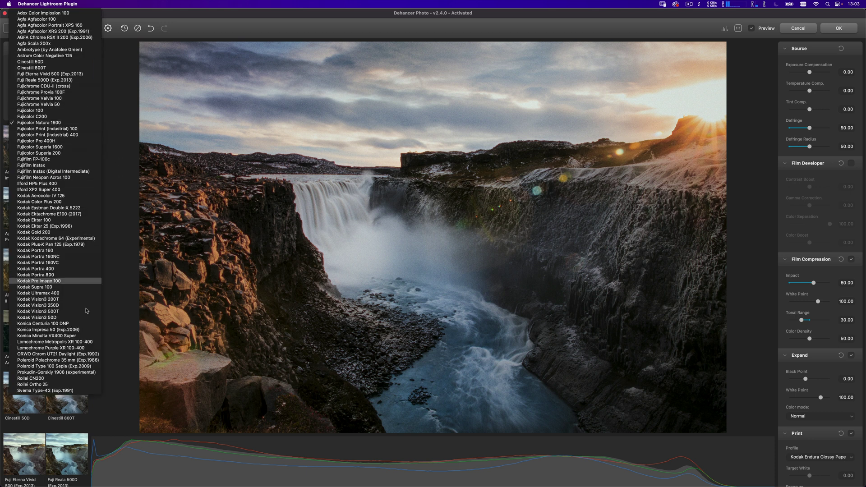
pyautogui.click(121, 136)
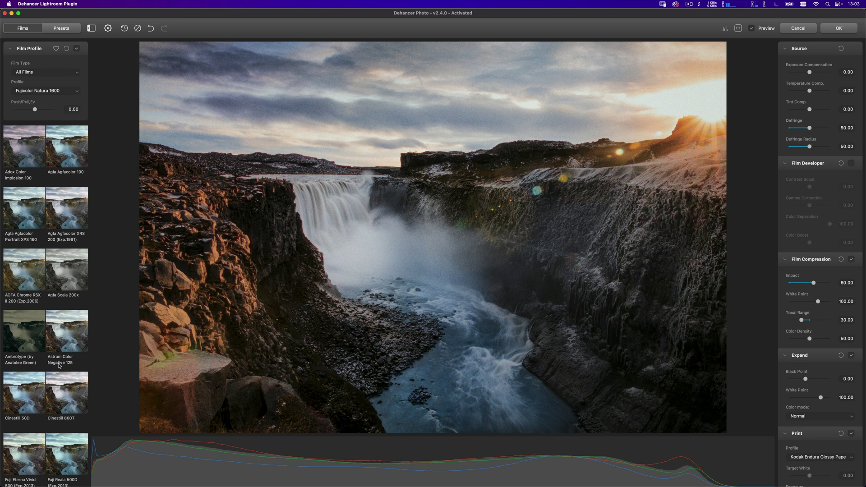
pyautogui.click(28, 153)
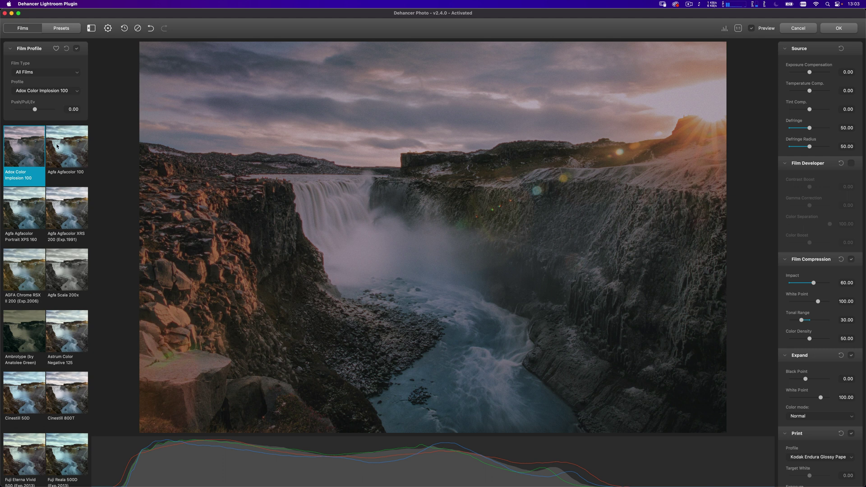
pyautogui.click(74, 154)
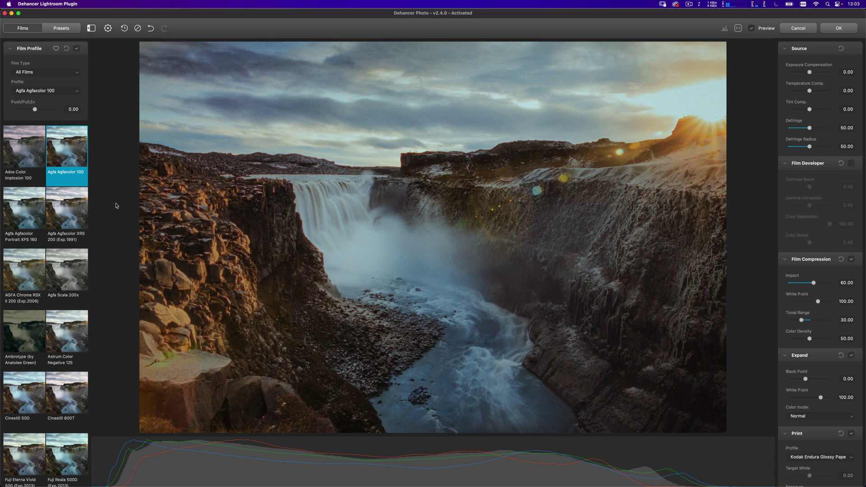
pyautogui.click(73, 218)
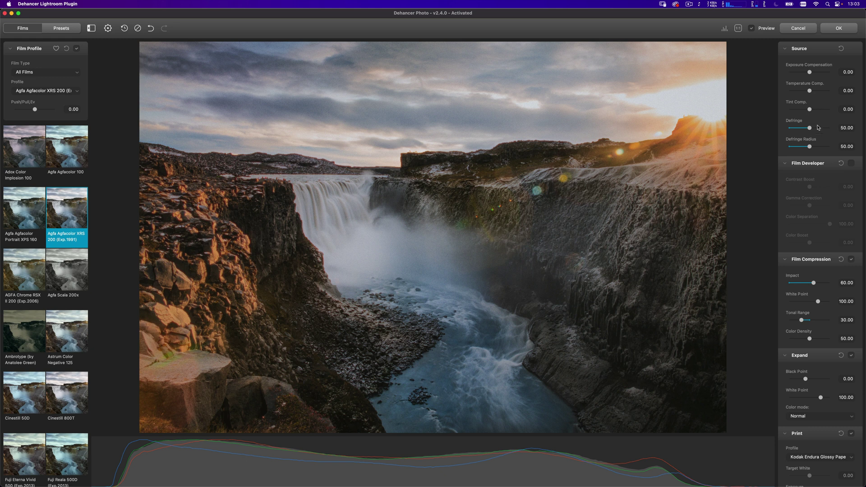
# - Examine the adjustment sections from Source through Film Compression, Print, Film Grain, Halation and Bloom to Vignette, including the grain's film type options
pyautogui.scroll(-5, 822, 254)
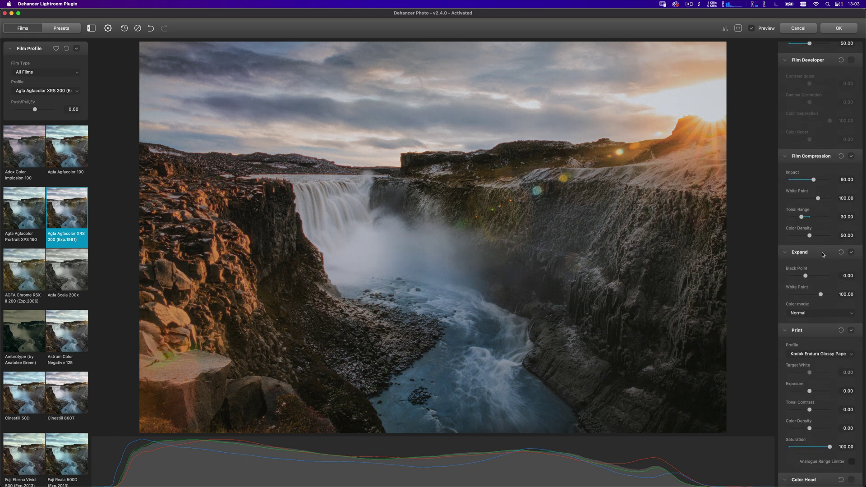
pyautogui.scroll(-3, 823, 255)
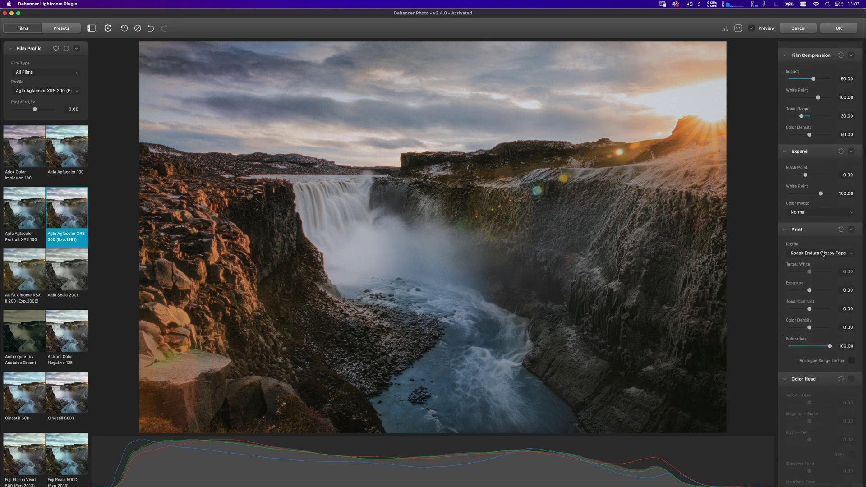
pyautogui.scroll(-2, 823, 253)
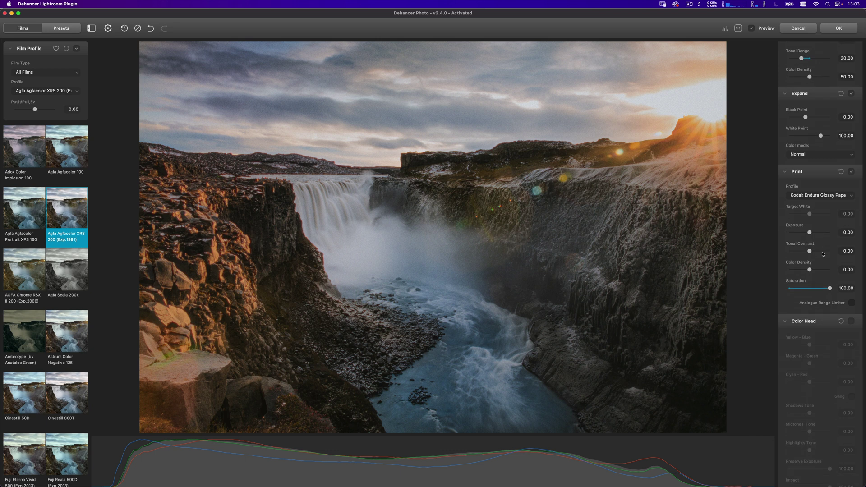
pyautogui.scroll(-6, 823, 254)
pyautogui.scroll(-4, 822, 254)
pyautogui.scroll(-2, 823, 254)
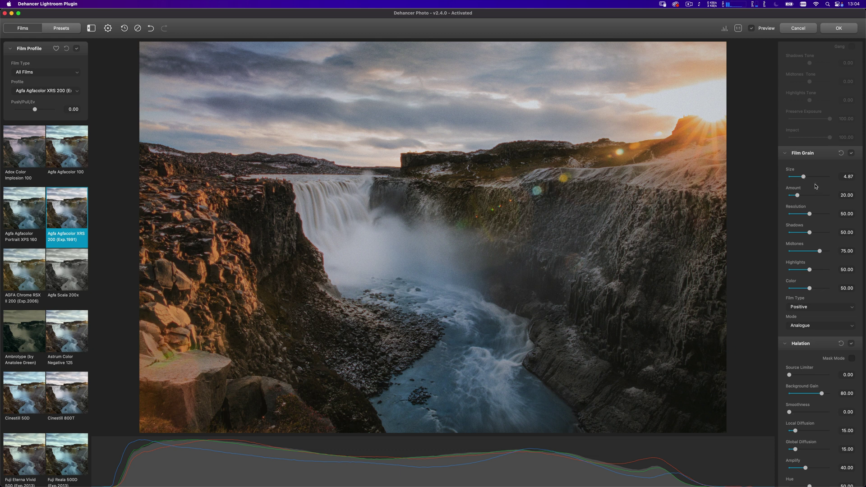
pyautogui.scroll(-3, 814, 210)
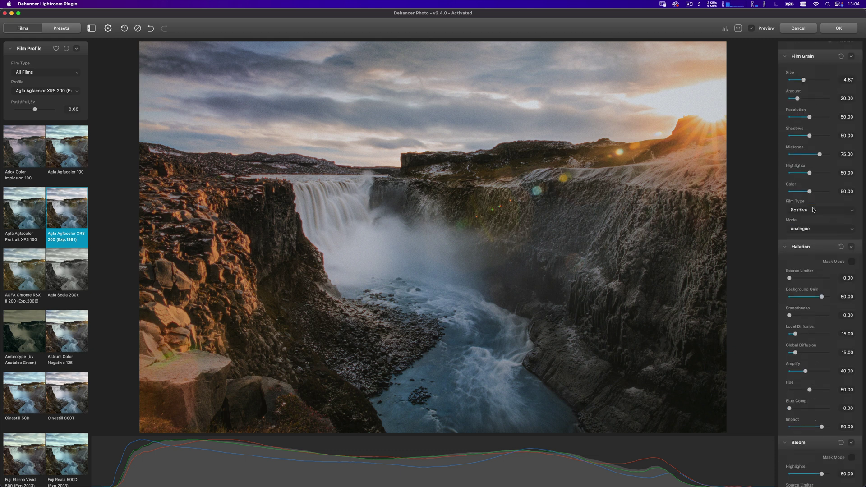
pyautogui.click(820, 210)
pyautogui.click(820, 211)
pyautogui.scroll(-5, 808, 306)
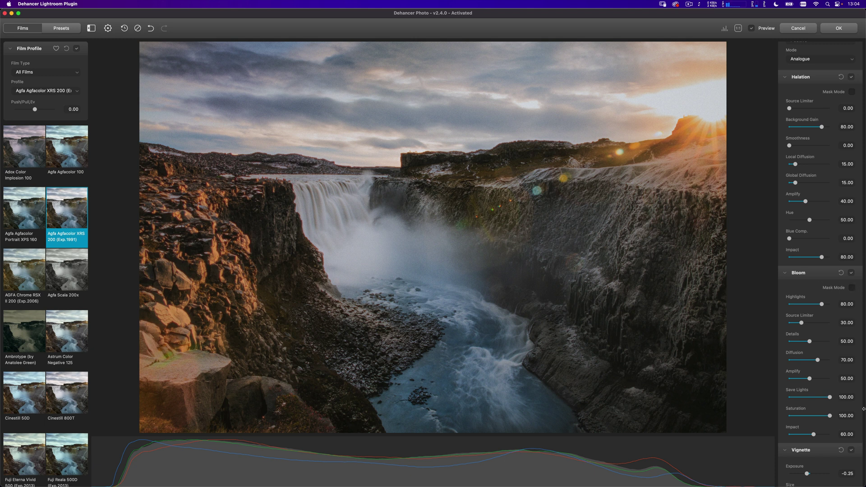
pyautogui.scroll(-2, 842, 122)
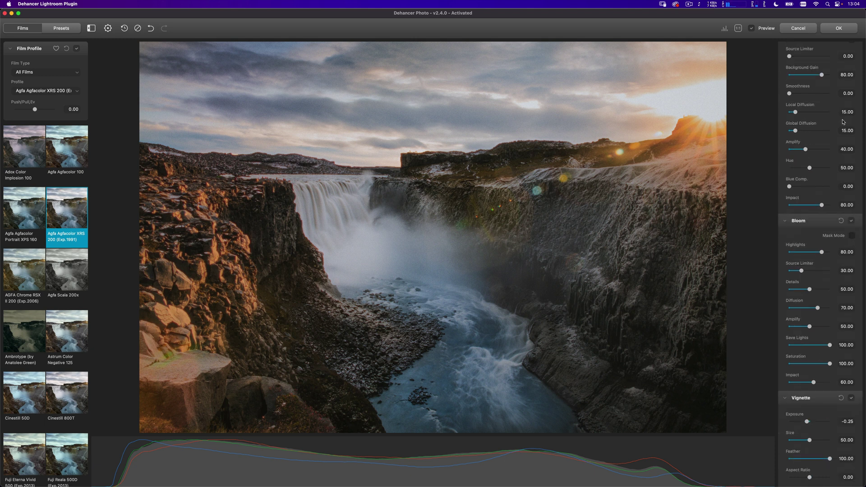
pyautogui.scroll(15, 814, 291)
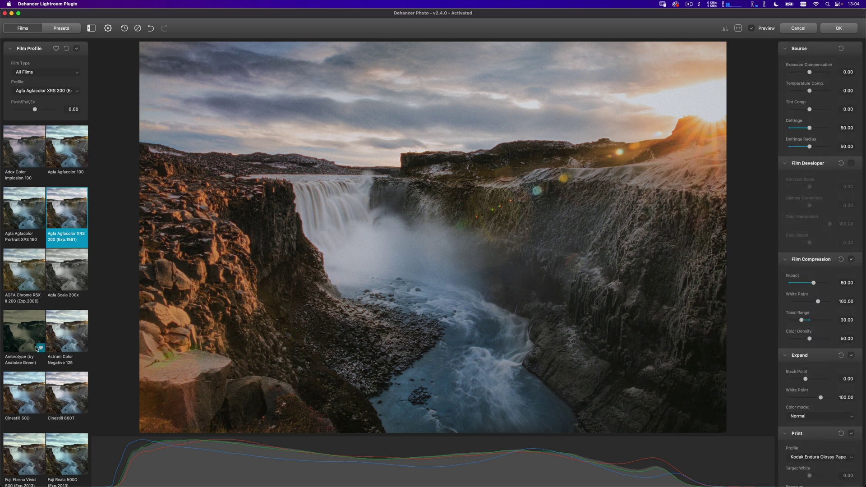
# - Preview more film profiles: Astrum Color Negative 125, Cinestill 50D and 800T, Fuji Eterna Vivid 500, Fuji Reala 500D and Ilford XP2 Super 400
pyautogui.click(66, 327)
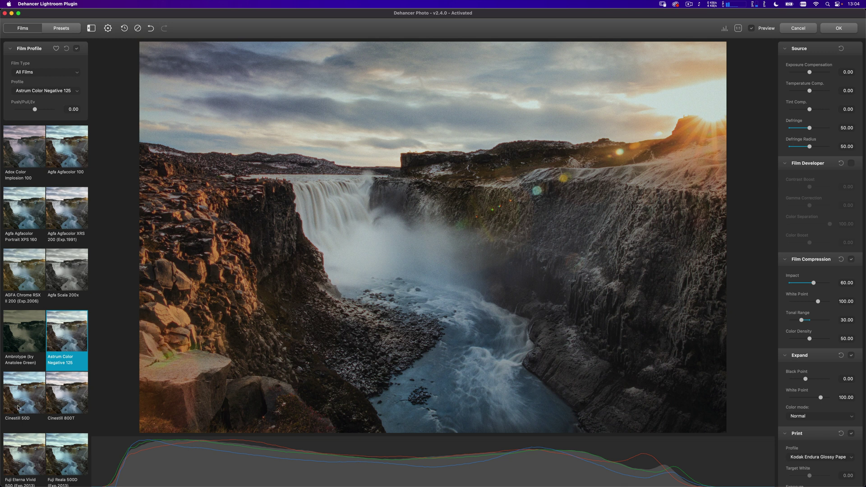
pyautogui.click(37, 400)
pyautogui.click(51, 399)
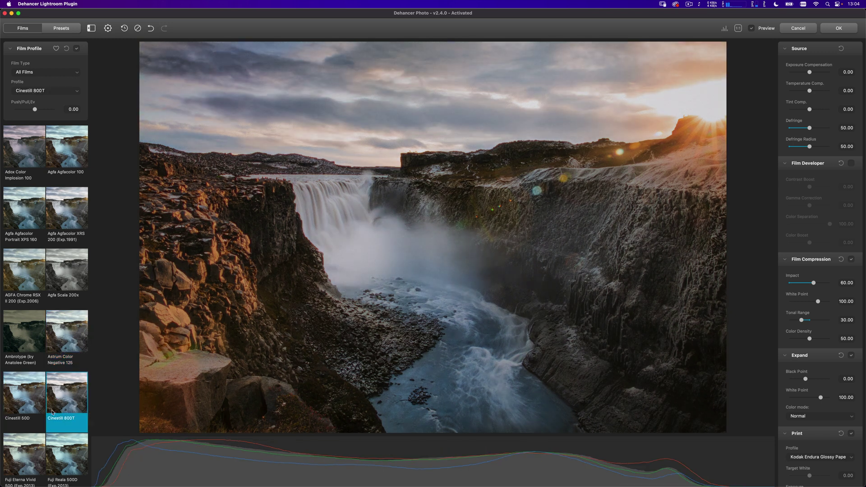
pyautogui.click(18, 453)
pyautogui.click(55, 452)
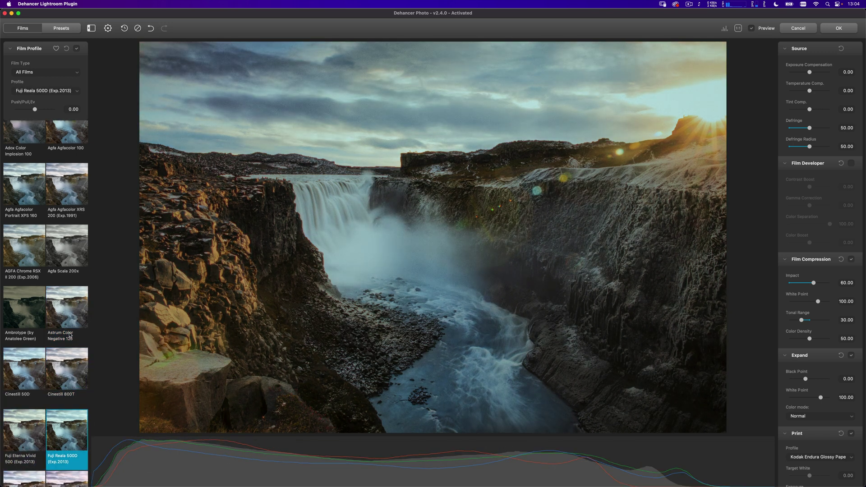
pyautogui.scroll(-10, 63, 316)
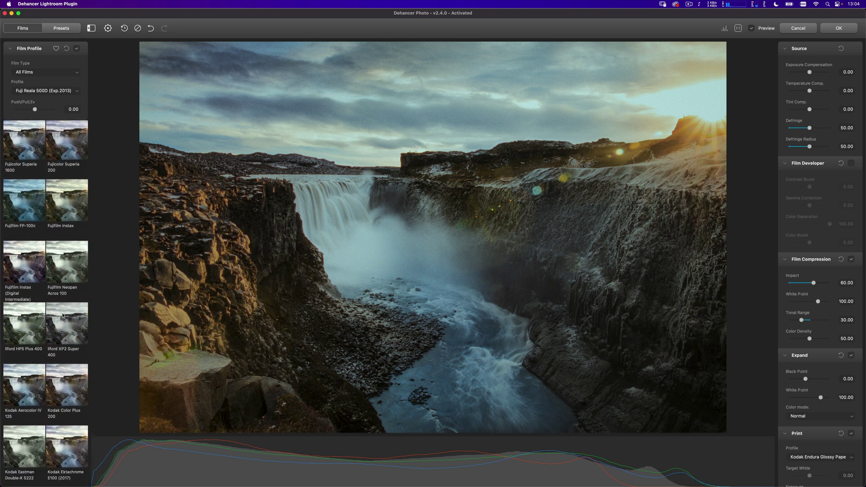
pyautogui.click(71, 270)
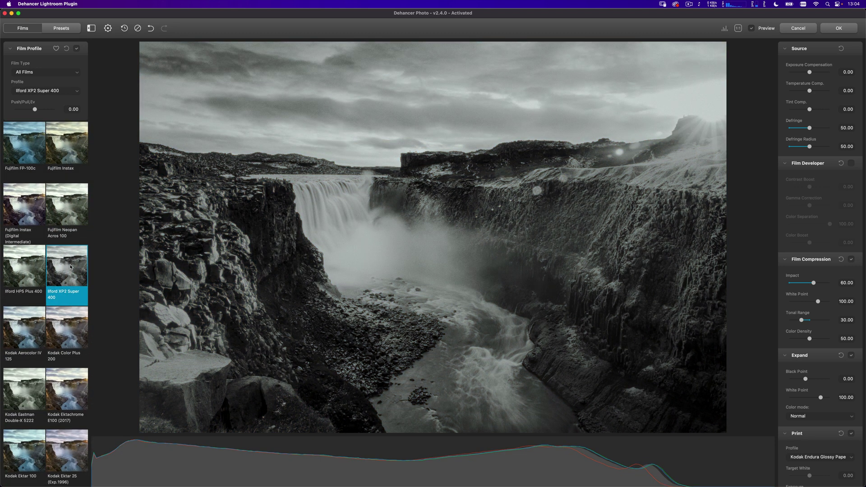
# - Apply the Svema Type-42 (Exp.1991) film profile to the photo, and look at the presets before returning to the film profiles
pyautogui.scroll(-10, 71, 266)
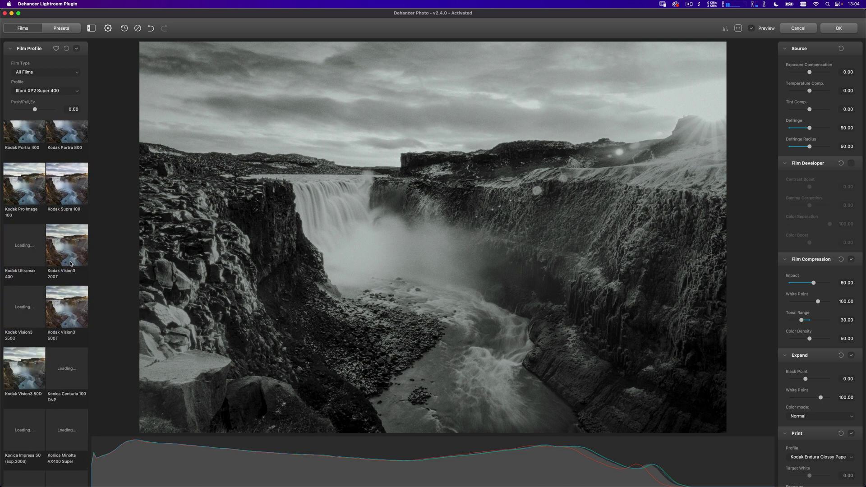
pyautogui.scroll(-10, 70, 266)
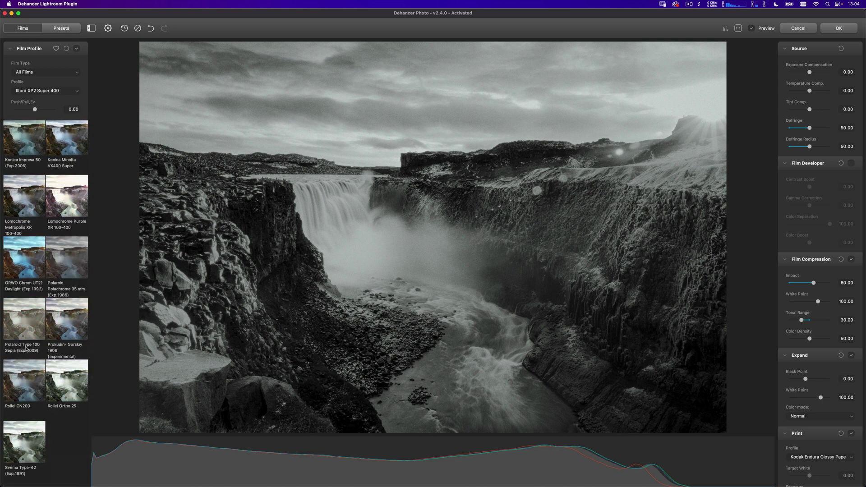
pyautogui.click(27, 462)
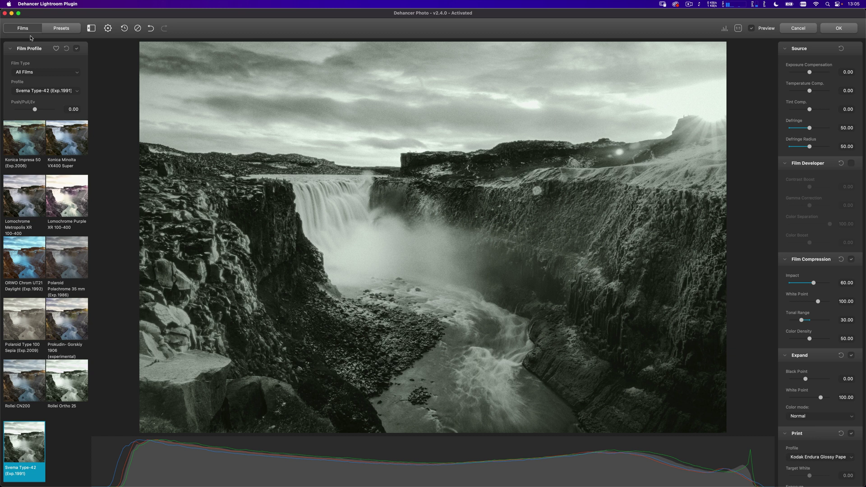
pyautogui.click(59, 27)
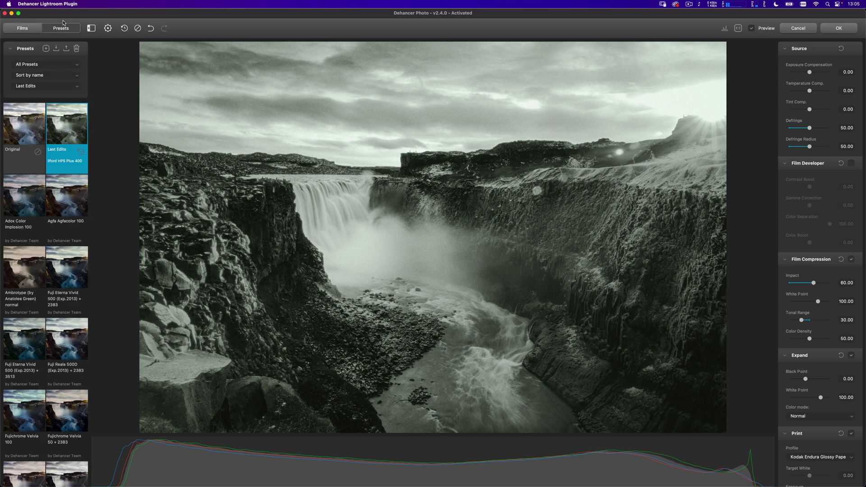
pyautogui.click(30, 28)
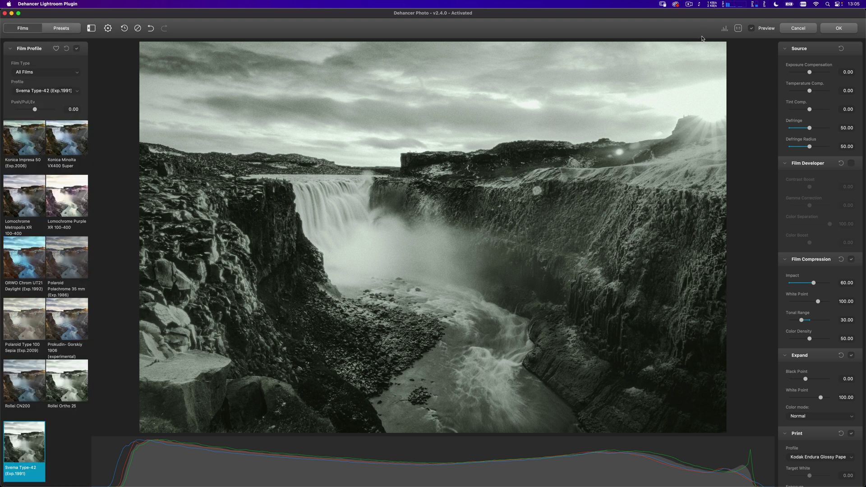
# - Compare the waterfall photo with and without the film look, inspect its details at full magnification and toggle the histogram
pyautogui.click(751, 29)
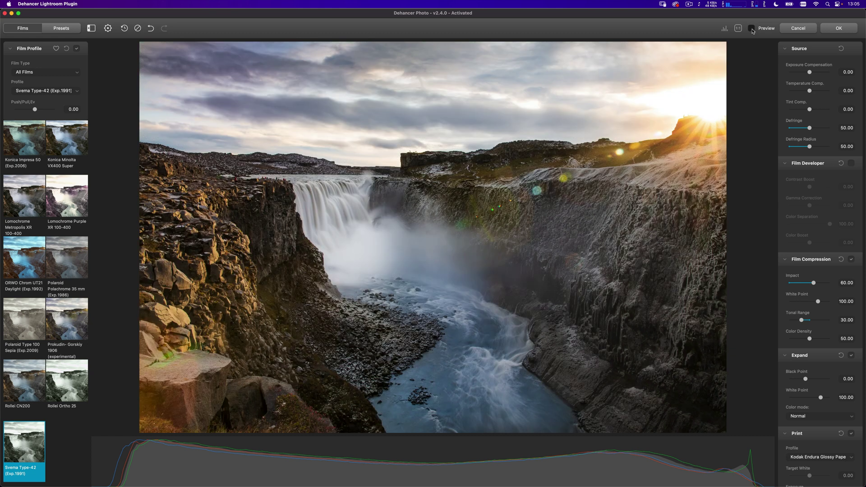
pyautogui.click(751, 28)
pyautogui.click(751, 29)
pyautogui.click(751, 29)
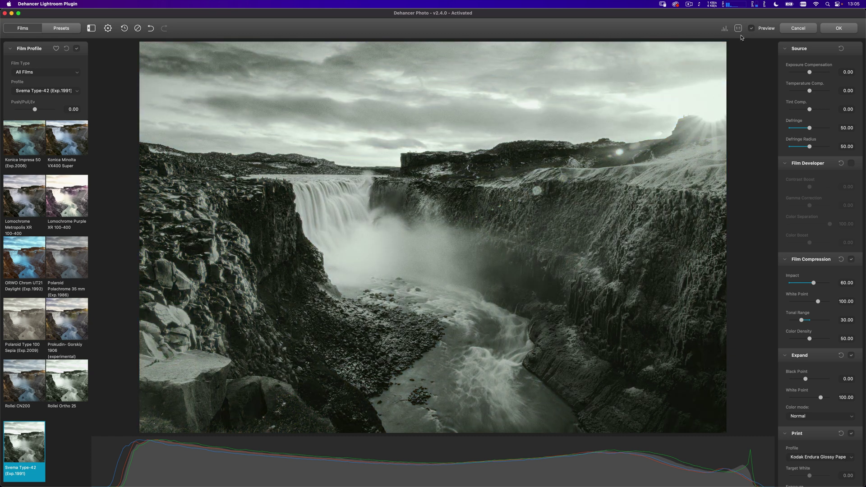
pyautogui.click(738, 29)
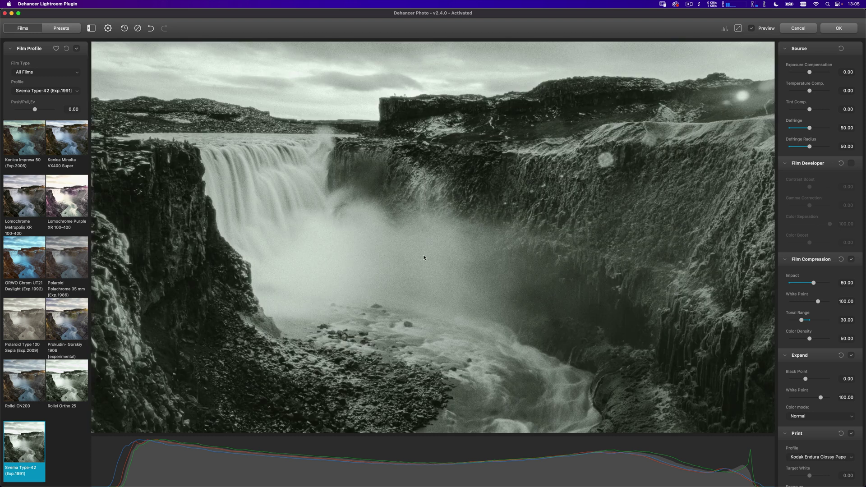
pyautogui.moveTo(502, 179); pyautogui.dragTo(671, 244)
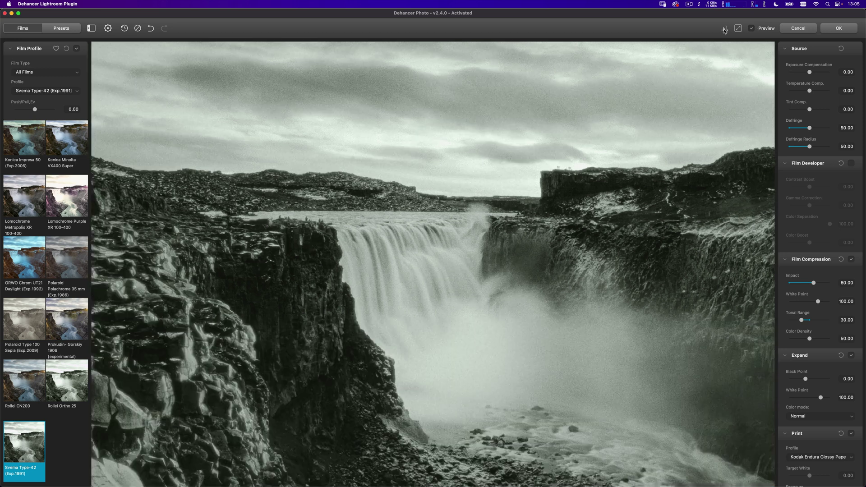
pyautogui.click(724, 28)
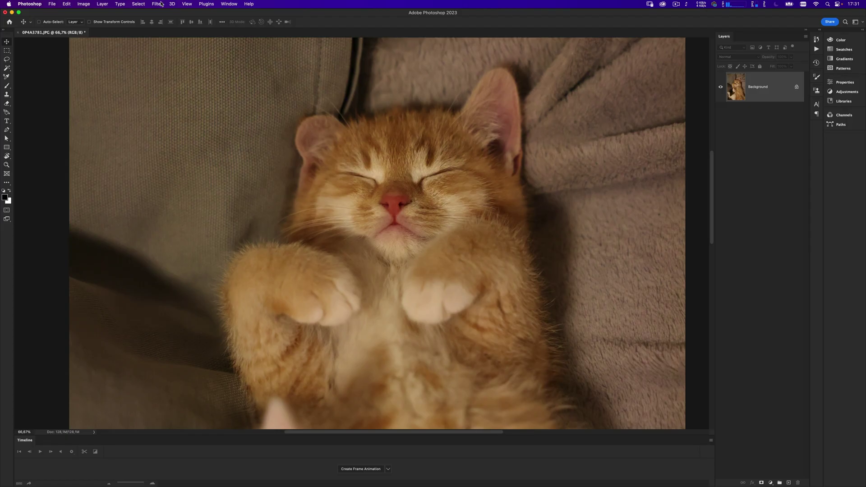
# - Switch to Photoshop, run the Dehancer Film filter on the kitten photo, and try the Kodak Eastman Double-X 5222 and Kodak Ektar 25 (Exp.1996) profiles
pyautogui.click(156, 3)
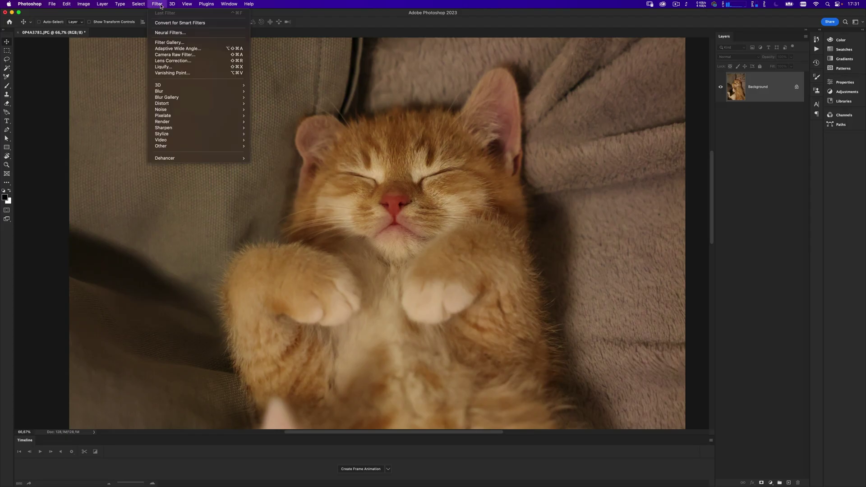
pyautogui.moveTo(192, 158)
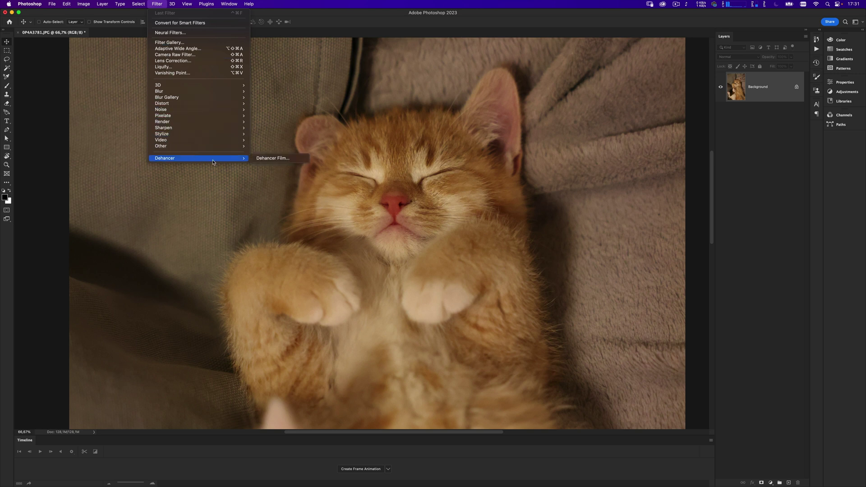
pyautogui.click(270, 158)
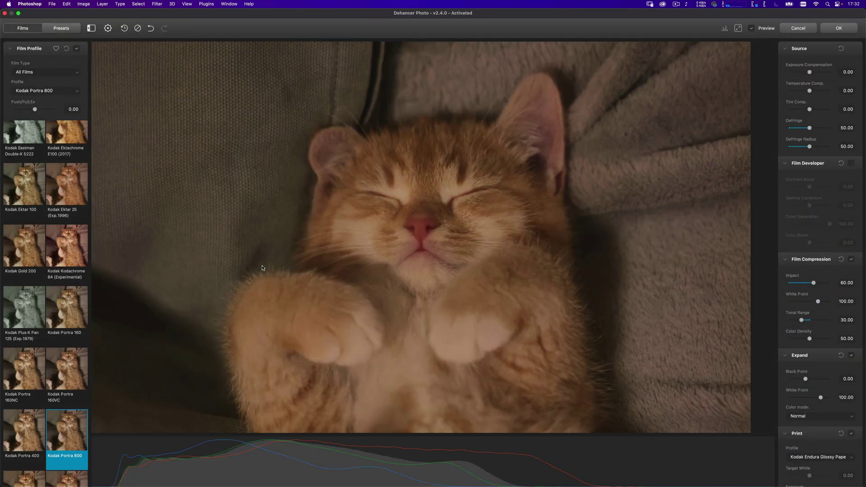
pyautogui.click(25, 133)
pyautogui.click(77, 165)
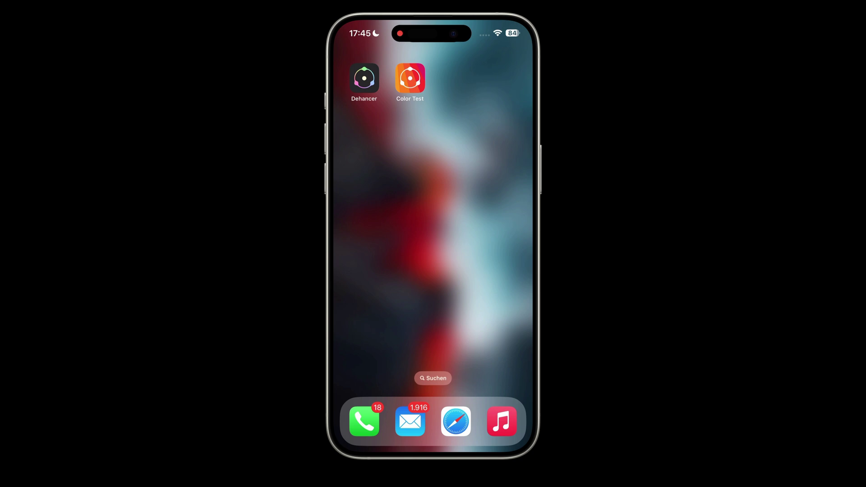
# - Switch to the Dehancer mobile app on the iPhone and update its film profiles
pyautogui.click(364, 78)
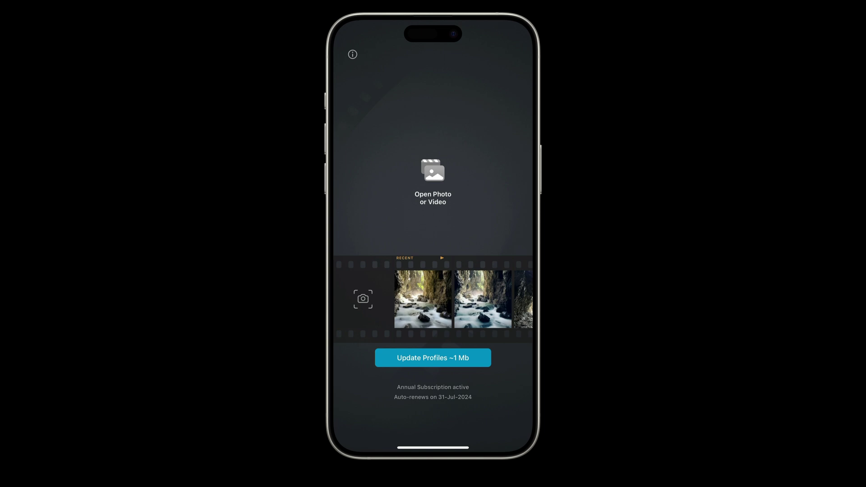
pyautogui.click(432, 358)
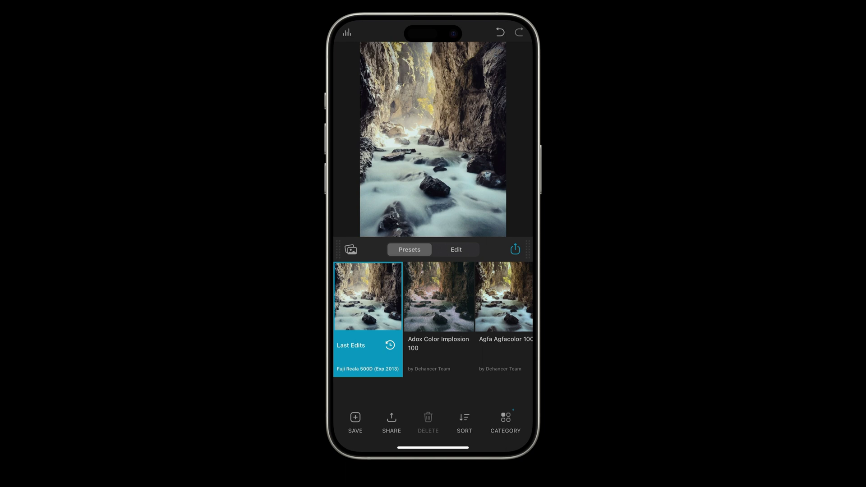
# - Try the Adox Color Implosion 100, Agfa Agfacolor 100 and Fuji Eterna Vivid 500 (Exp. 2013) + 2383 presets on the river photo
pyautogui.click(439, 298)
pyautogui.hscroll(3, 433, 319)
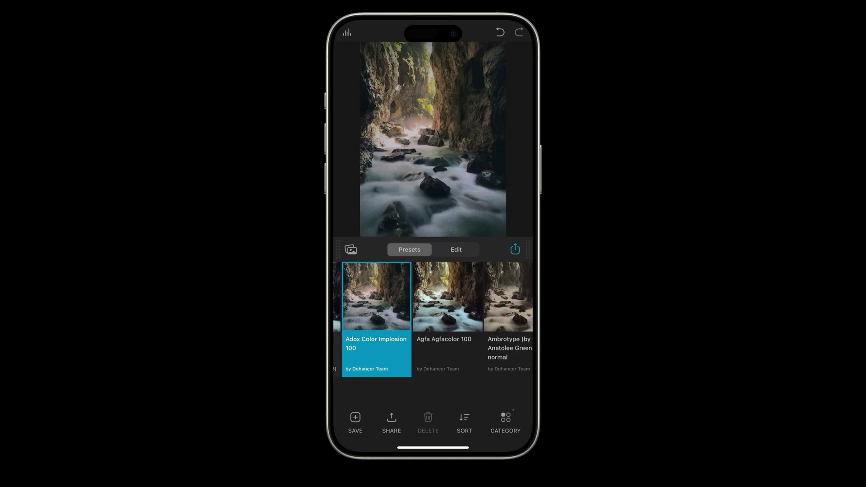
pyautogui.click(448, 298)
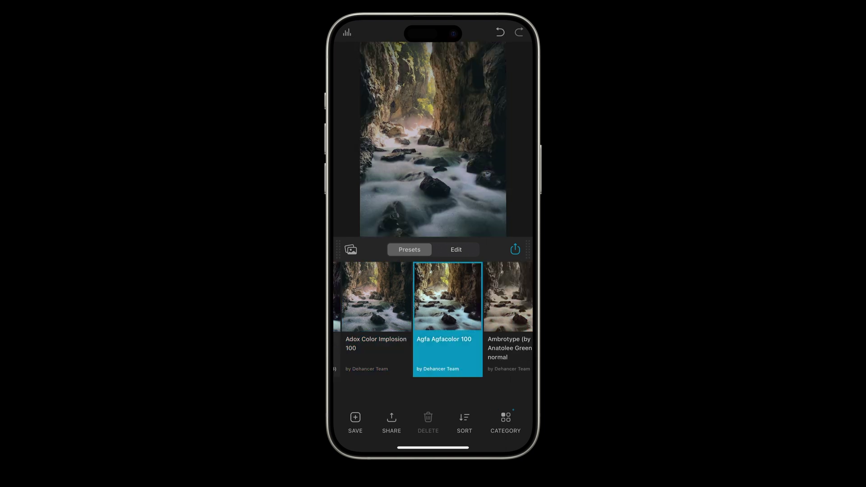
pyautogui.hscroll(3, 433, 319)
pyautogui.click(501, 311)
pyautogui.hscroll(3, 433, 319)
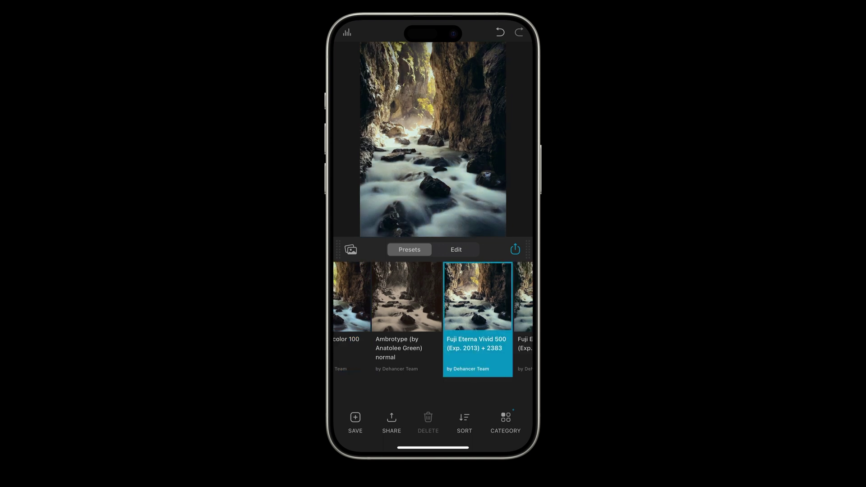
# - Try the Ilford XP2 Super 400 preset on the river photo, and look at the export options without exporting
pyautogui.hscroll(3, 433, 319)
pyautogui.hscroll(15, 433, 319)
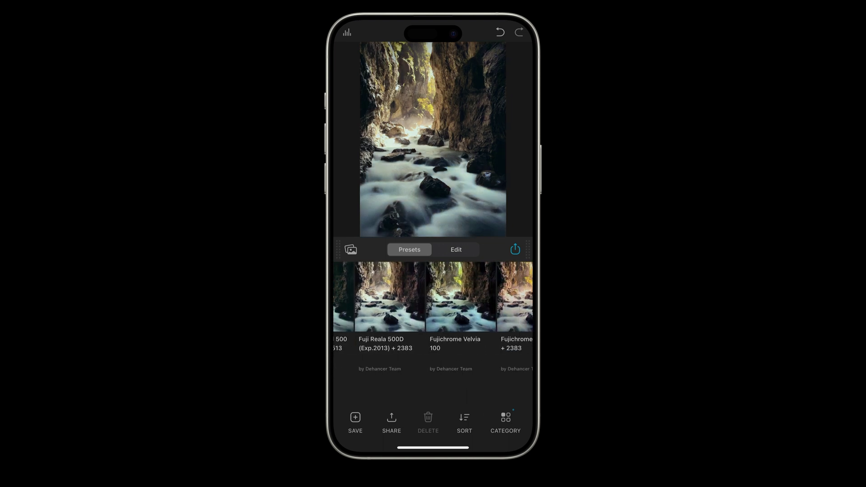
pyautogui.hscroll(3, 433, 319)
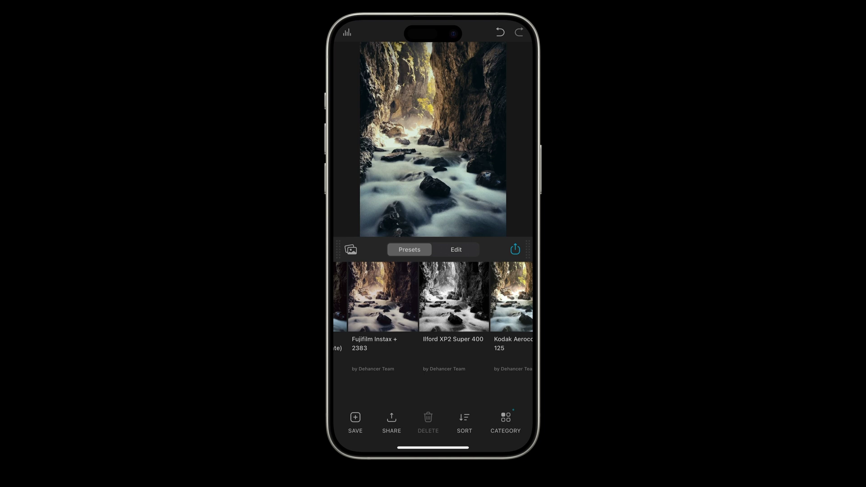
pyautogui.click(450, 298)
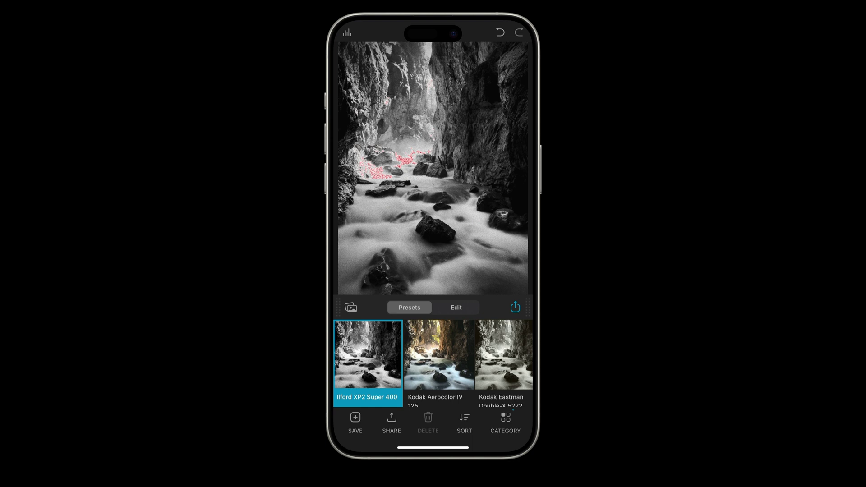
pyautogui.click(515, 307)
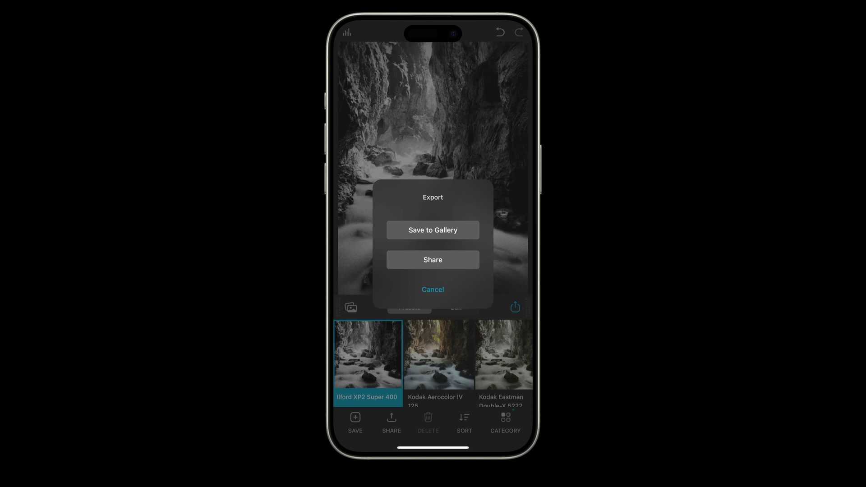
pyautogui.click(433, 290)
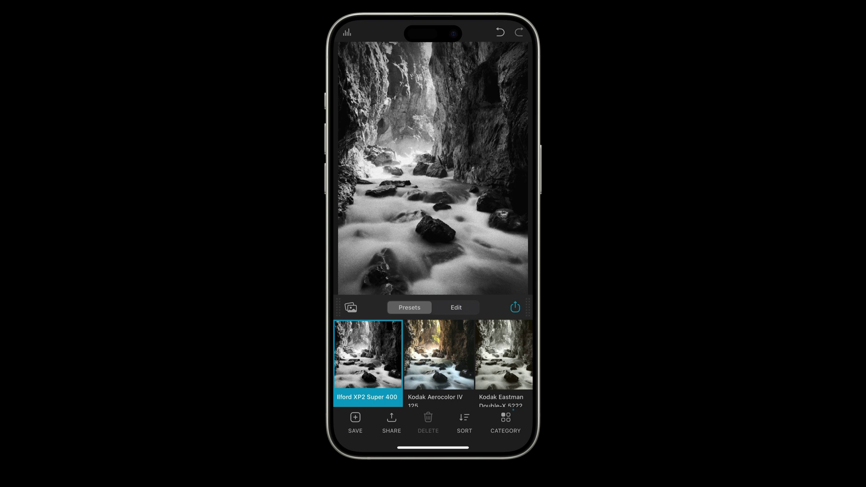
# - Apply the Kodak Aerocolor IV 125 preset to the river photo and set the source's Exposure Comp. to -0.02
pyautogui.click(439, 356)
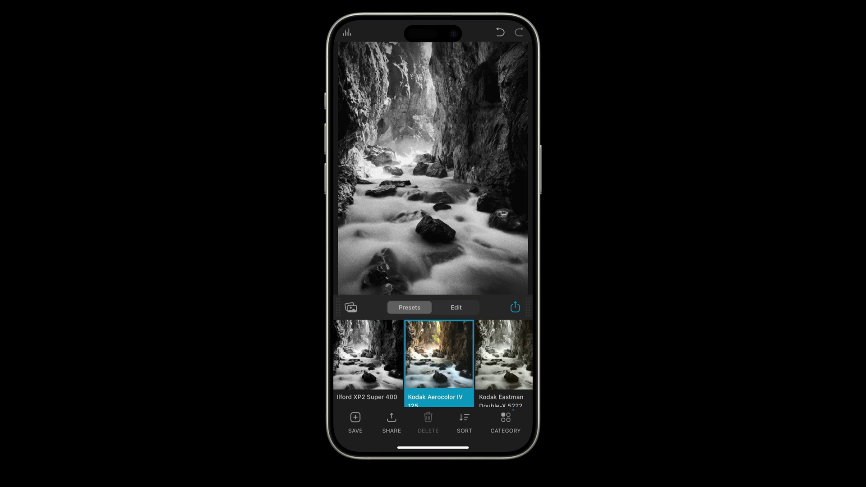
pyautogui.click(456, 307)
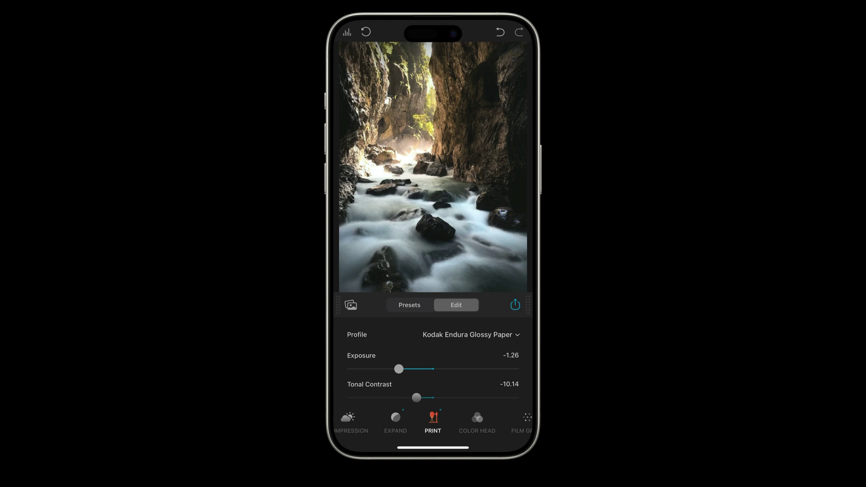
pyautogui.hscroll(-3, 433, 421)
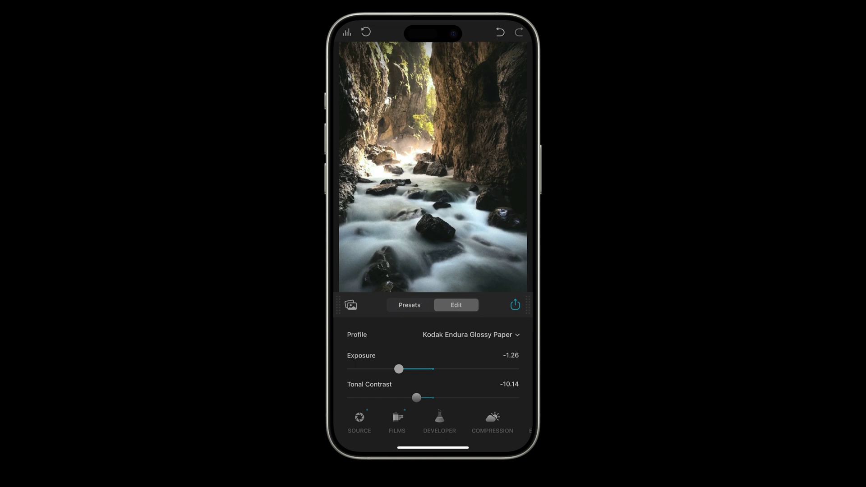
pyautogui.click(360, 422)
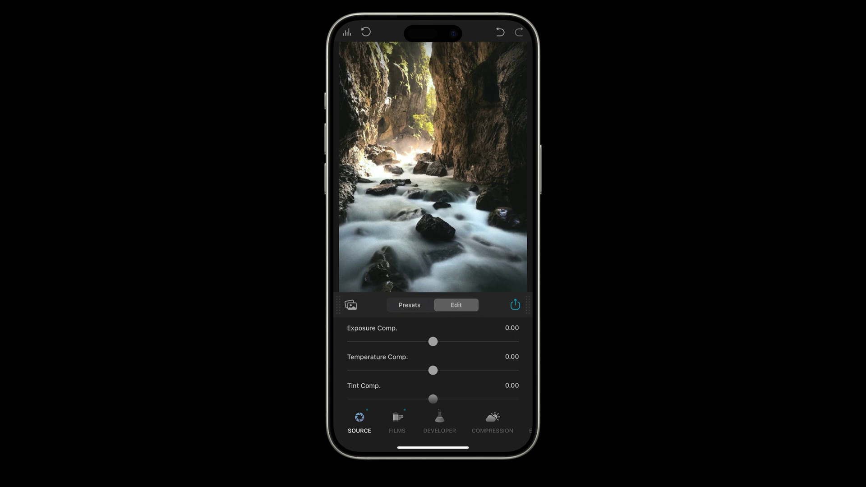
pyautogui.moveTo(433, 342)
pyautogui.mouseDown()
pyautogui.moveTo(418, 342)
pyautogui.moveTo(433, 342)
pyautogui.mouseUp()
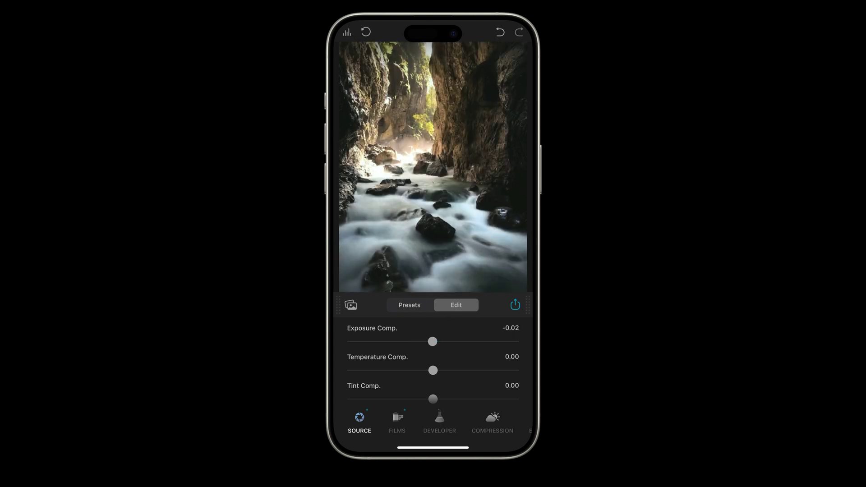
# - Examine the river photo's Films, Developer, Compression and Expand settings
pyautogui.click(397, 422)
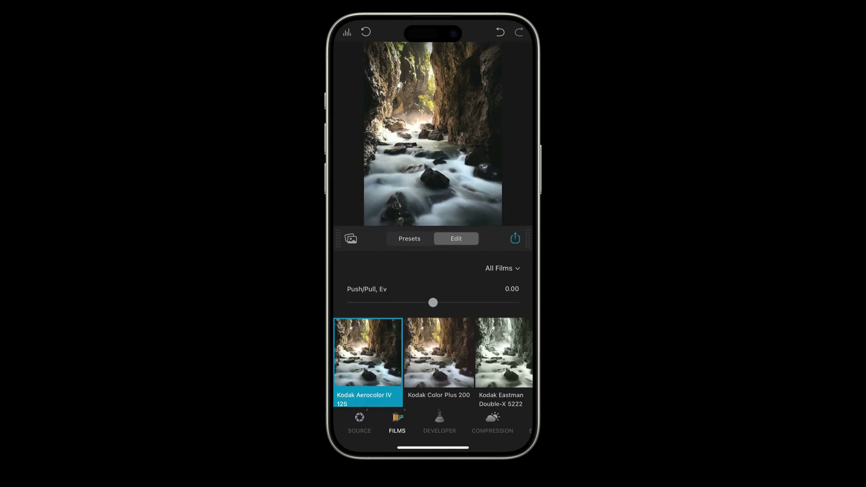
pyautogui.click(439, 422)
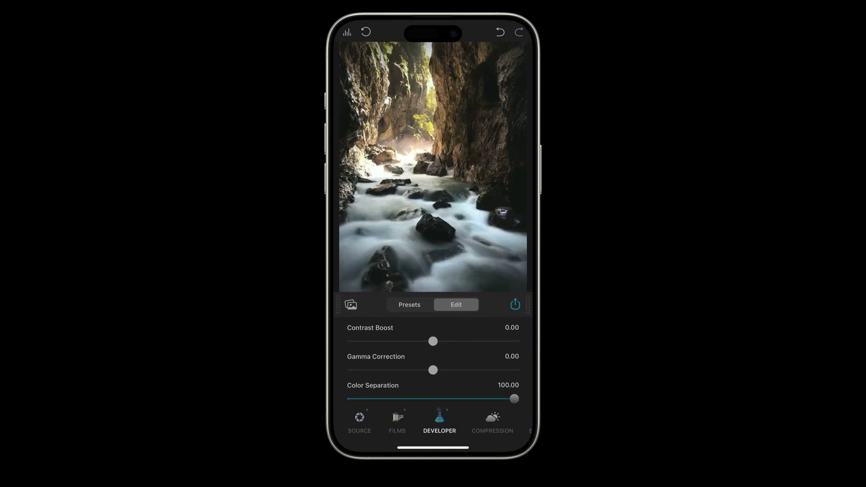
pyautogui.scroll(-3, 433, 366)
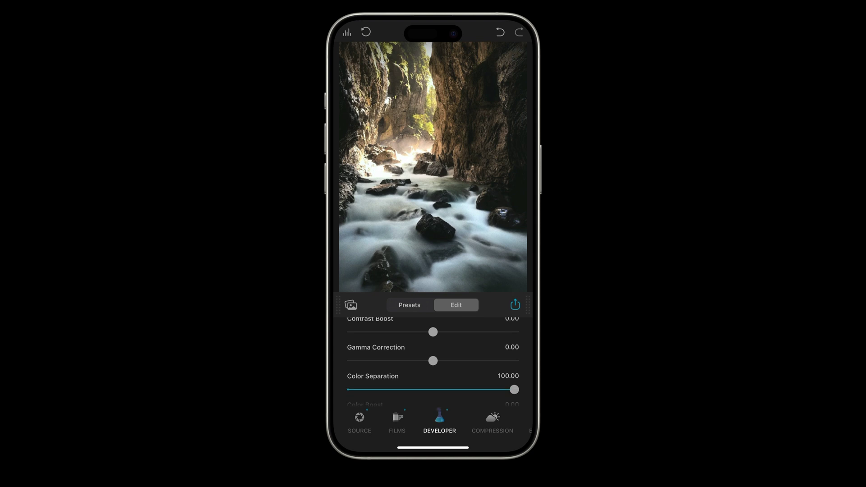
pyautogui.scroll(3, 433, 365)
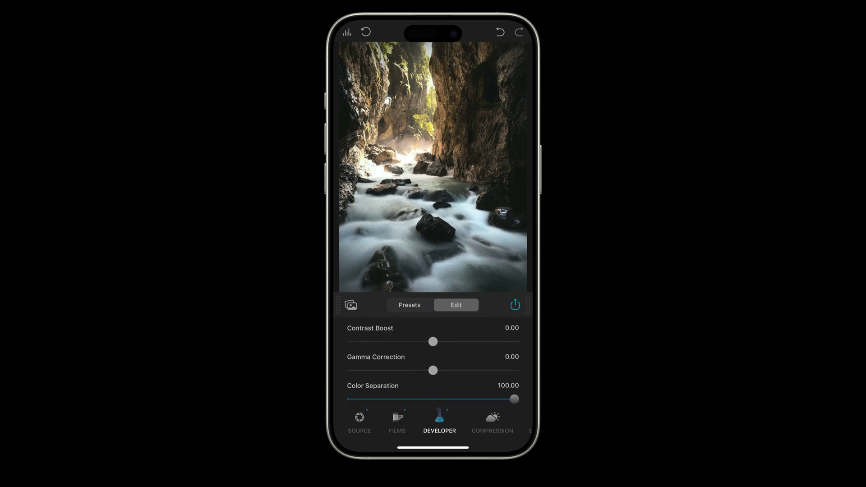
pyautogui.click(492, 422)
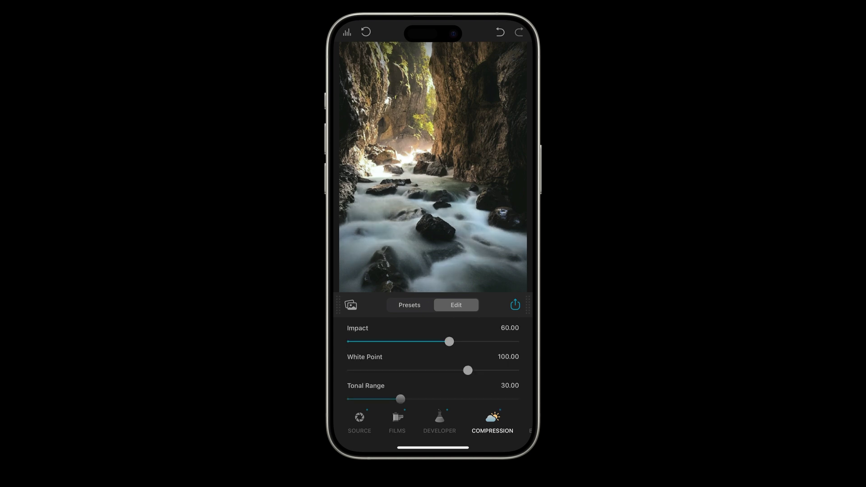
pyautogui.hscroll(3, 433, 423)
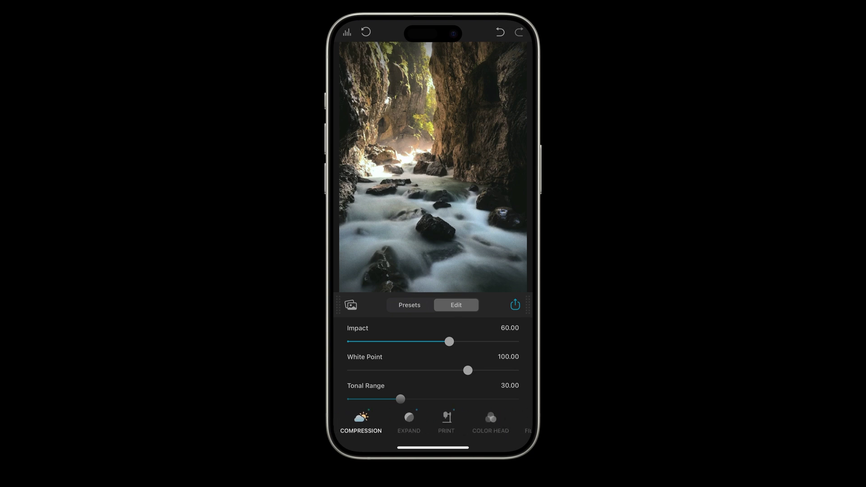
pyautogui.click(408, 423)
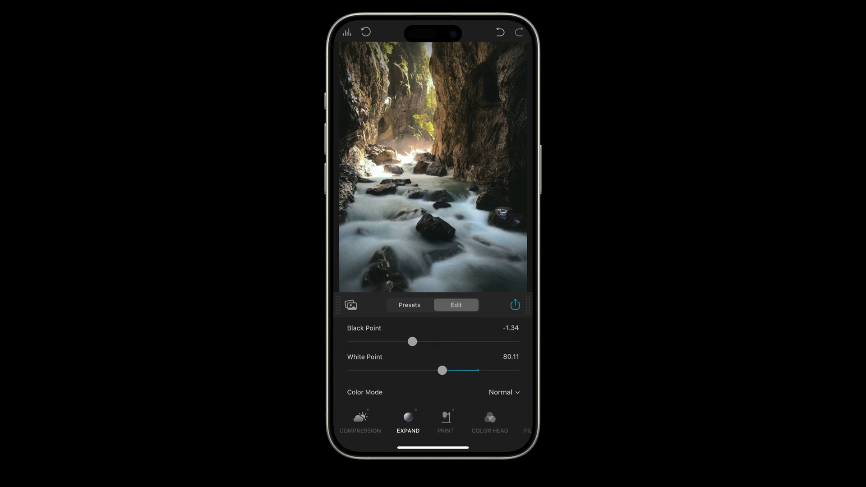
# - Examine the Print, Color Head, Film Grain, Halation and Bloom settings for the river photo
pyautogui.click(445, 422)
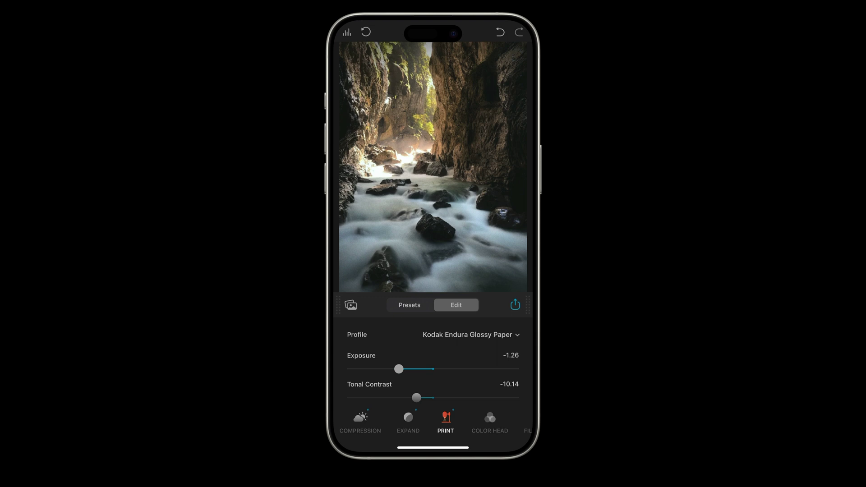
pyautogui.scroll(-2, 433, 365)
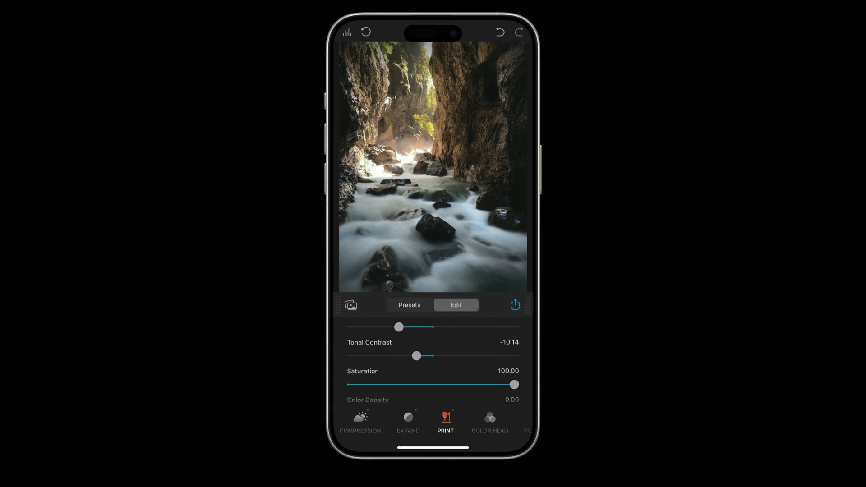
pyautogui.click(490, 422)
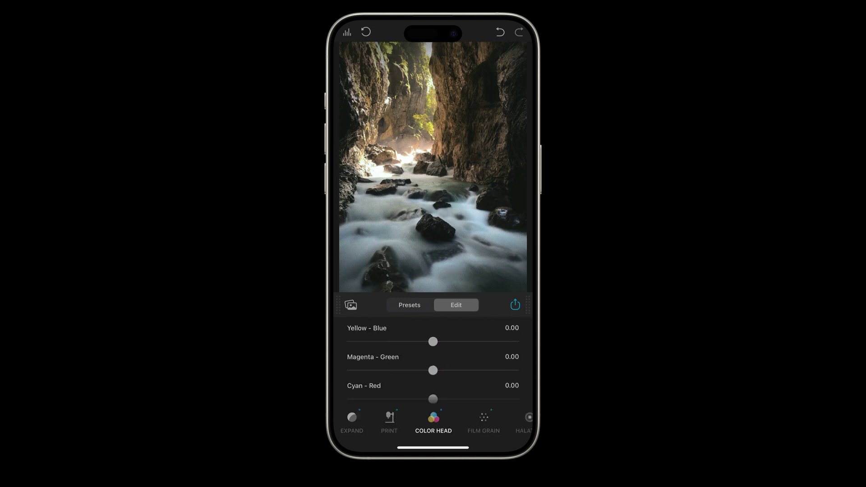
pyautogui.click(464, 422)
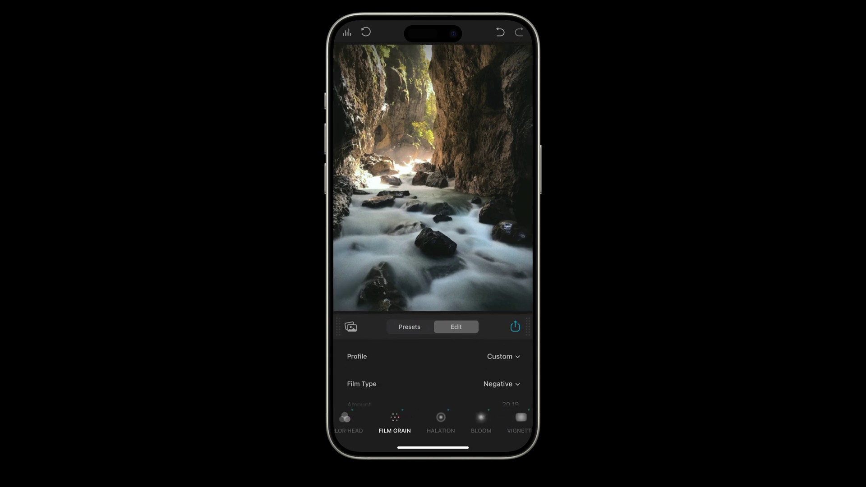
pyautogui.click(441, 423)
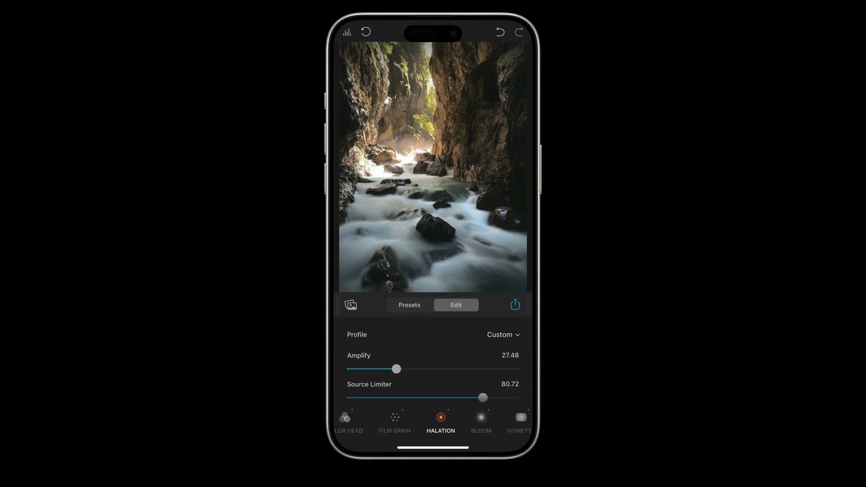
pyautogui.click(481, 423)
# - Set the vignette's exposure to -0.94 on the river photo
pyautogui.click(521, 423)
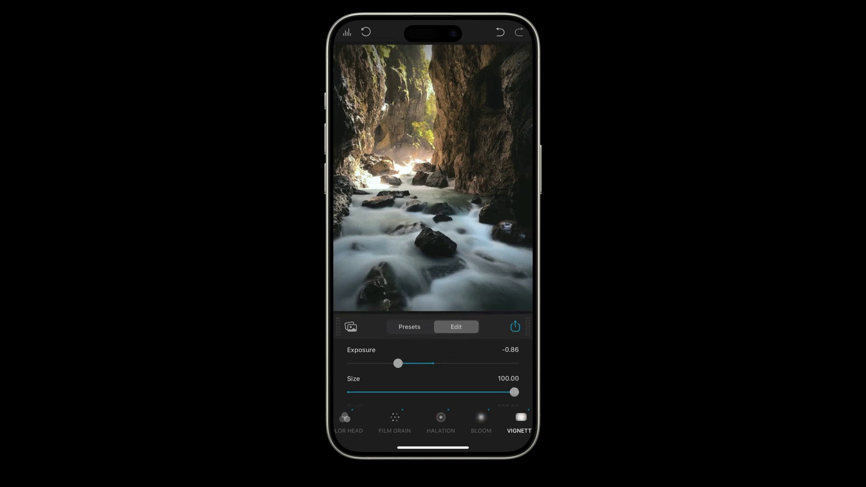
pyautogui.moveTo(398, 363)
pyautogui.mouseDown()
pyautogui.moveTo(414, 363)
pyautogui.moveTo(394, 363)
pyautogui.mouseUp()
pyautogui.moveTo(496, 422); pyautogui.dragTo(444, 421)
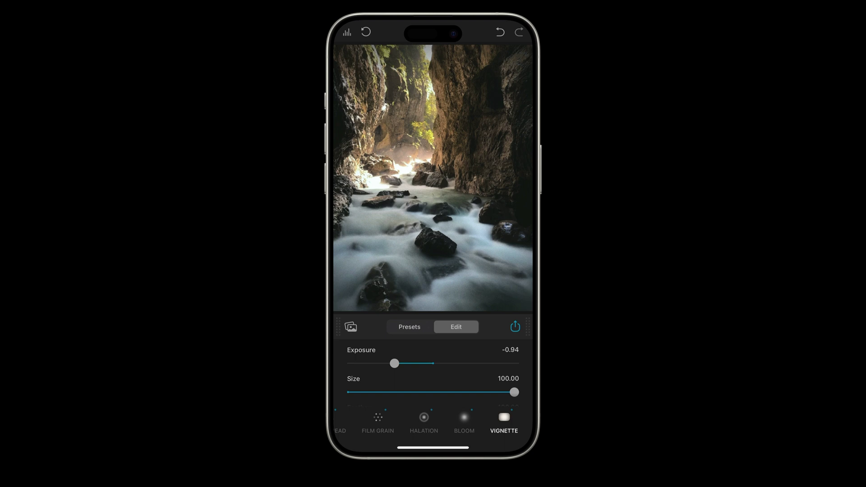
# - Leave Dehancer and switch to the Color Test app on the iPhone
pyautogui.moveTo(433, 447); pyautogui.dragTo(433, 315)
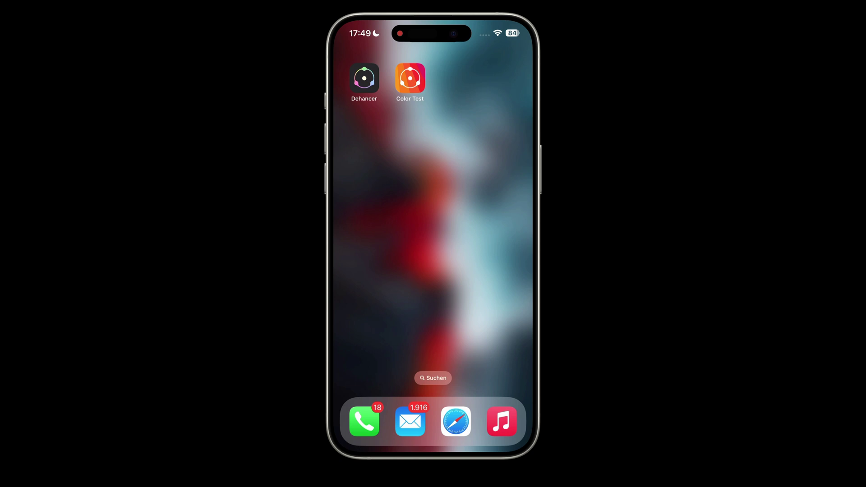
pyautogui.click(409, 78)
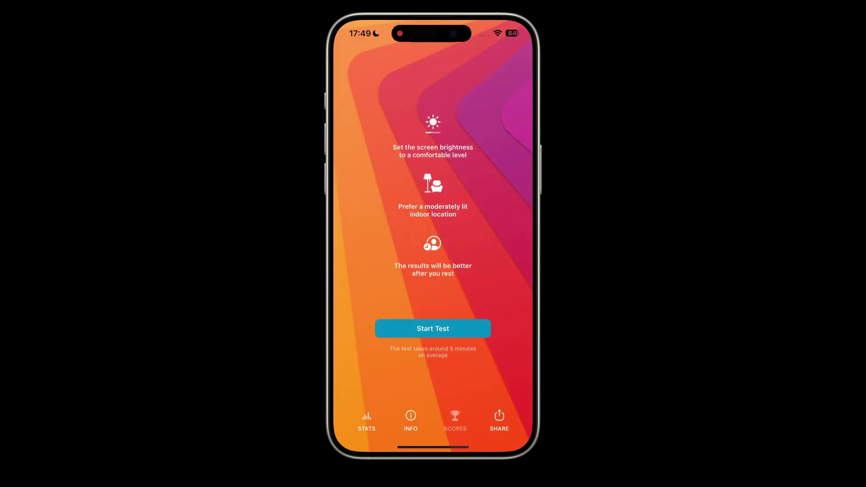